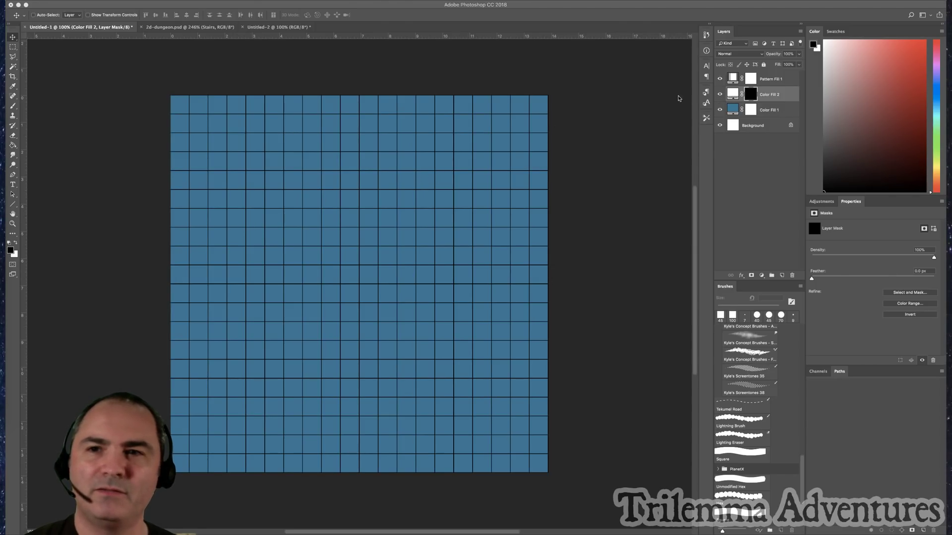
- Paint a white vertical corridor one square wide and about five squares long on the Color Fill 2 mask with a 100 px square brush
key("b")
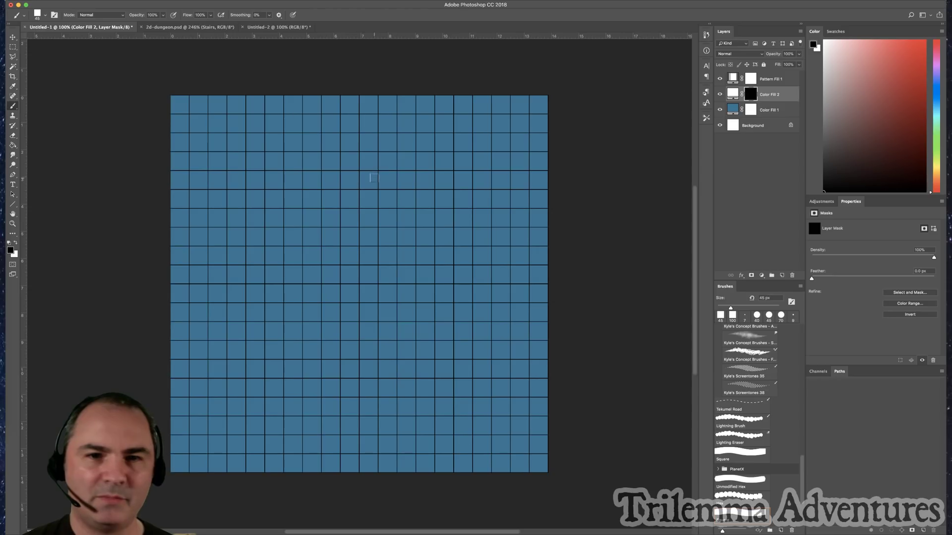
key("bracketright")
key("bracketright")
key("bracketright")
key("bracketright")
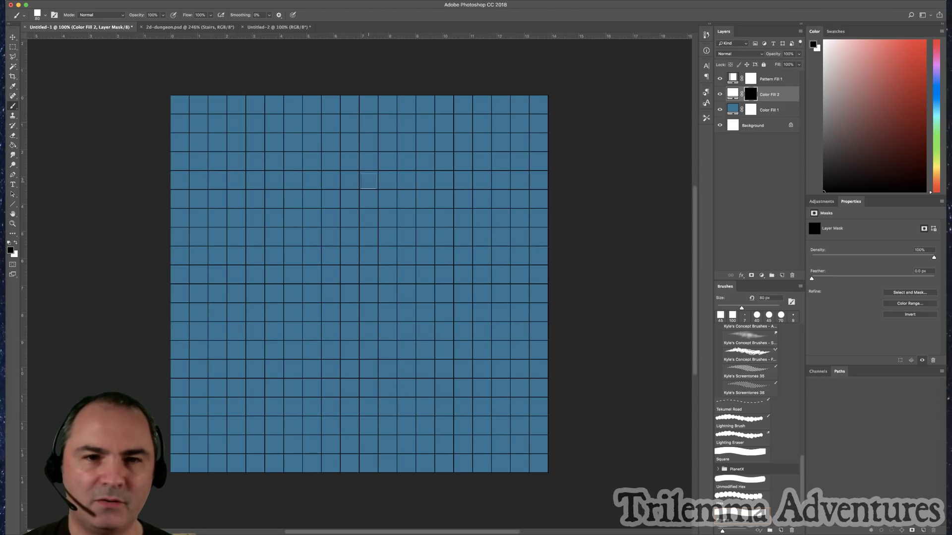
key("bracketright")
key("bracketright")
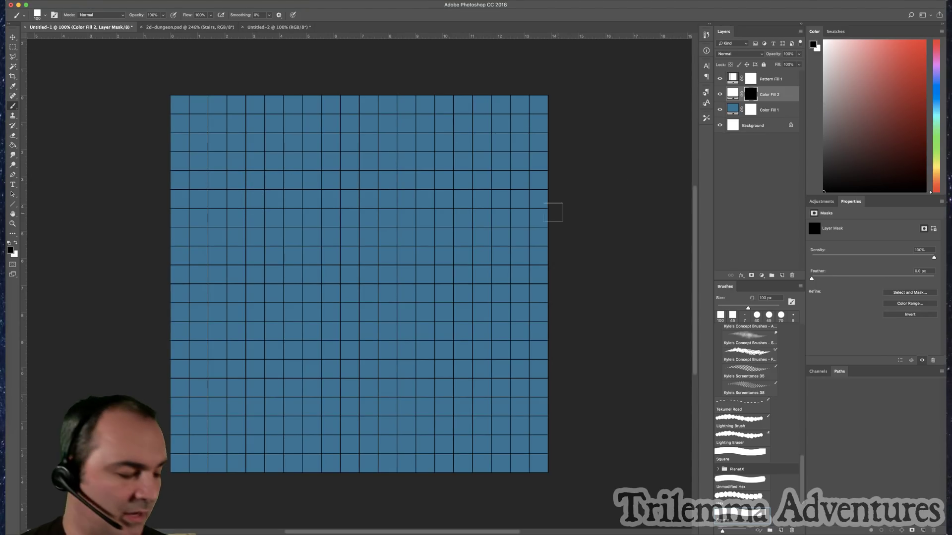
key("x")
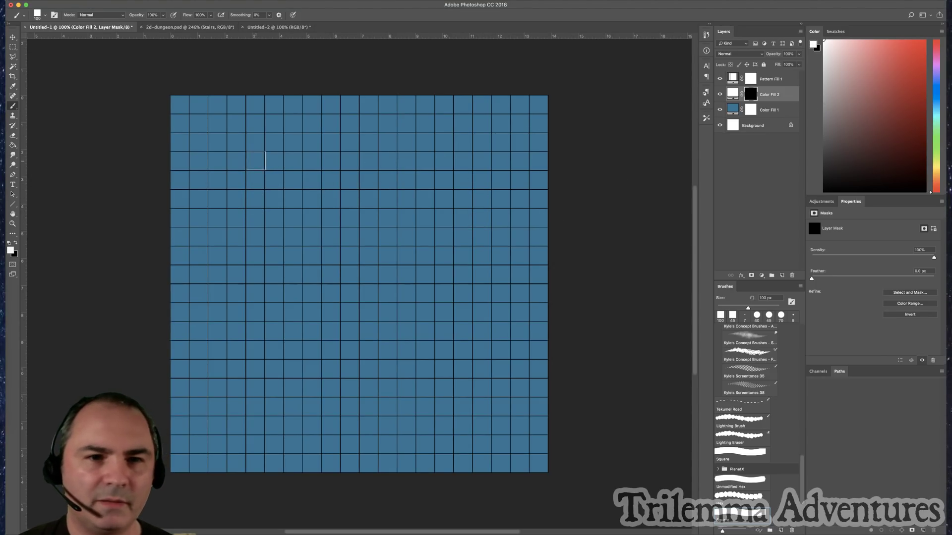
left_click_drag(255, 161, 256, 239)
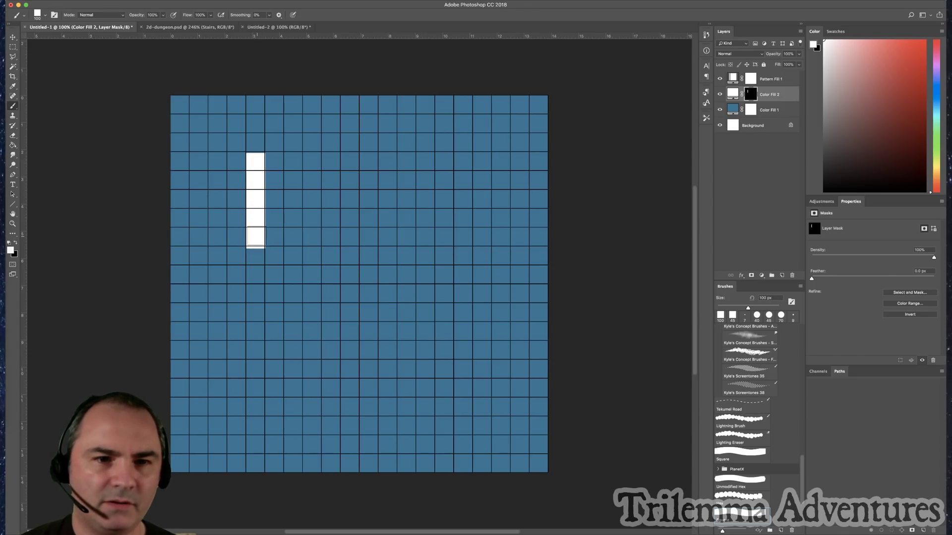
- Paint two roughly three-square-wide rooms joined by a horizontal one-square corridor on the Color Fill 2 mask, resizing the square brush as needed
key("bracketright")
key("bracketright")
key("bracketright")
key("bracketright")
key("bracketright")
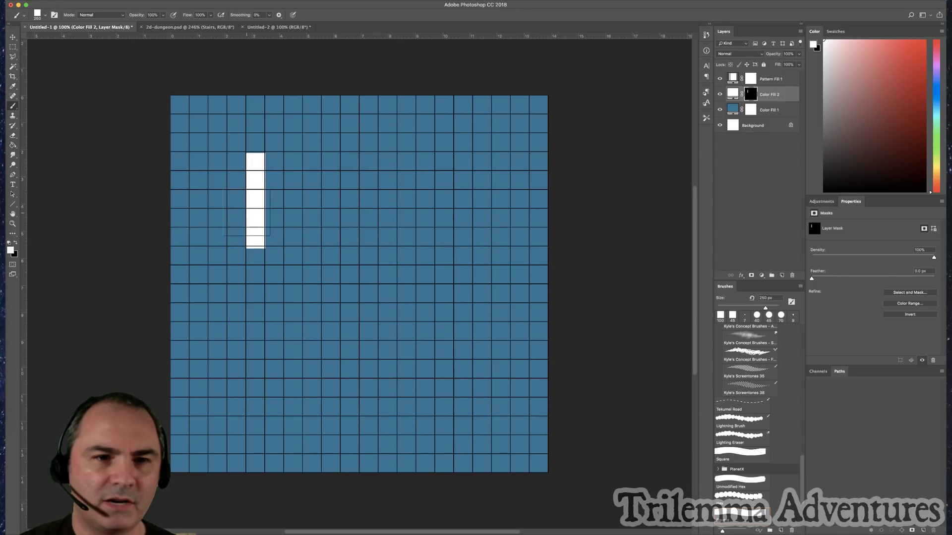
mouse_move(248, 216)
left_mouse_down()
mouse_move(421, 212)
mouse_move(378, 208)
mouse_move(379, 200)
mouse_move(379, 226)
mouse_move(395, 210)
left_mouse_up()
key("bracketleft")
key("bracketleft")
key("bracketleft")
key("bracketleft")
key("bracketleft")
key("bracketright")
key("bracketright")
key("bracketright")
key("bracketright")
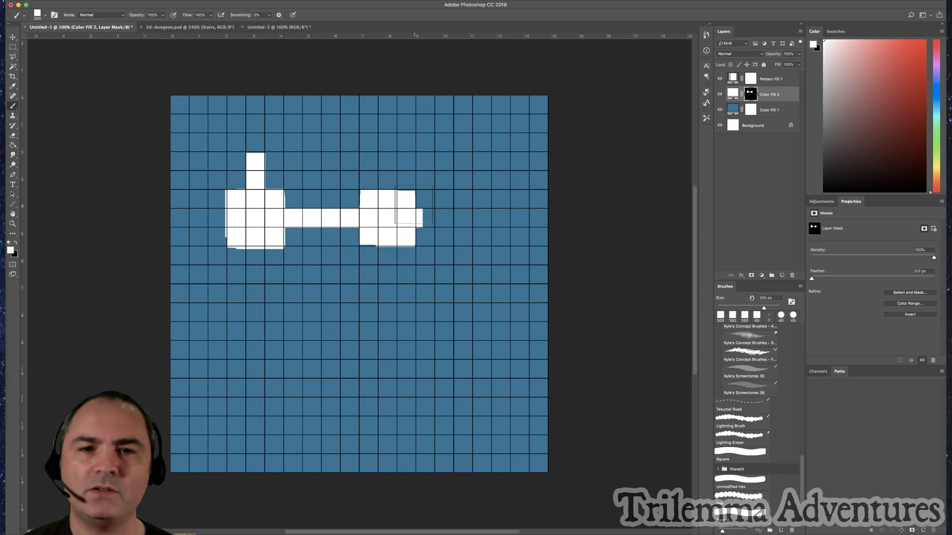
- In the Untitled-2 document, place 2d-dungeon.psd as a linked file, scaled to about 64% in the lower-left corner of the canvas
left_click(198, 27)
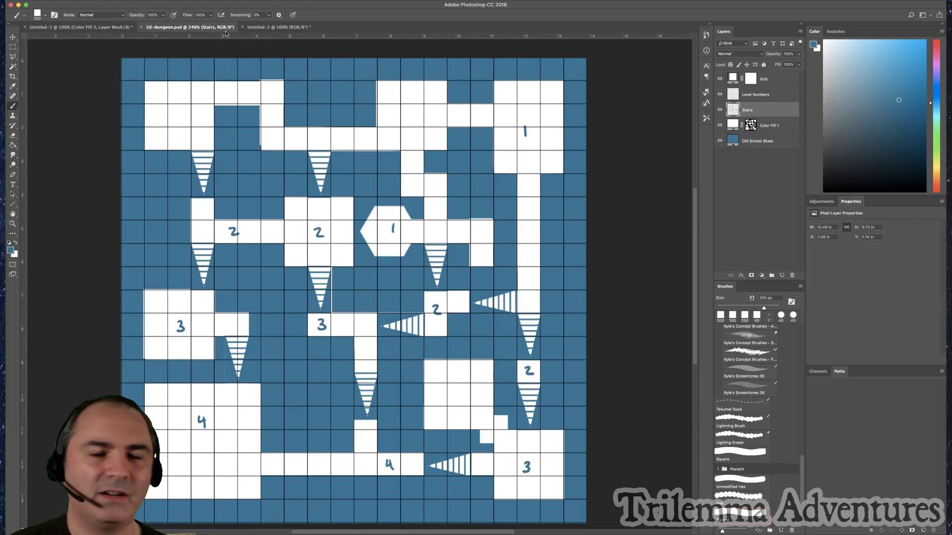
left_click(250, 28)
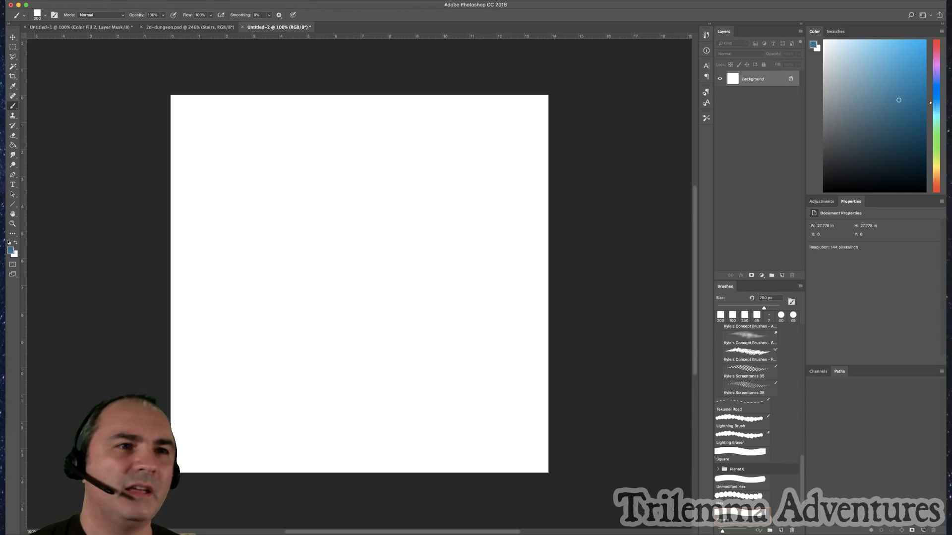
left_click(51, 1)
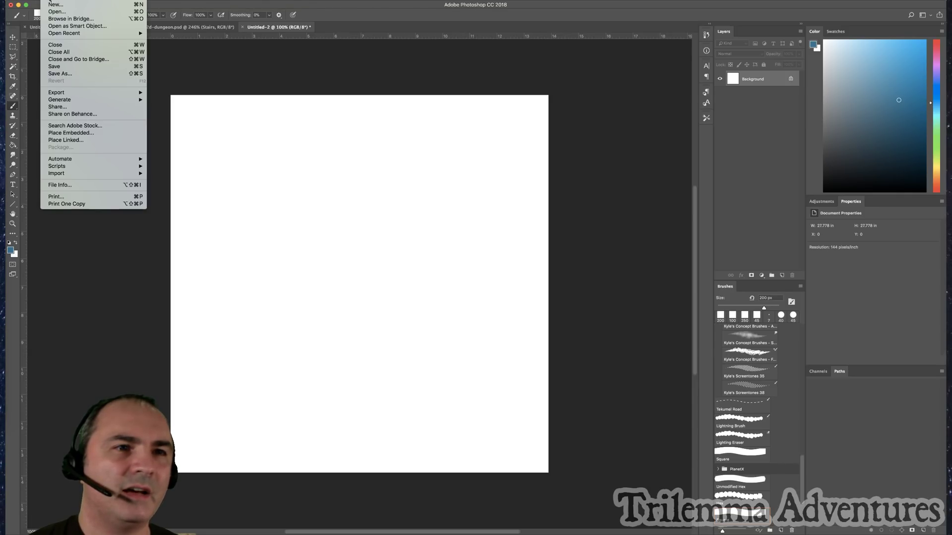
left_click(70, 140)
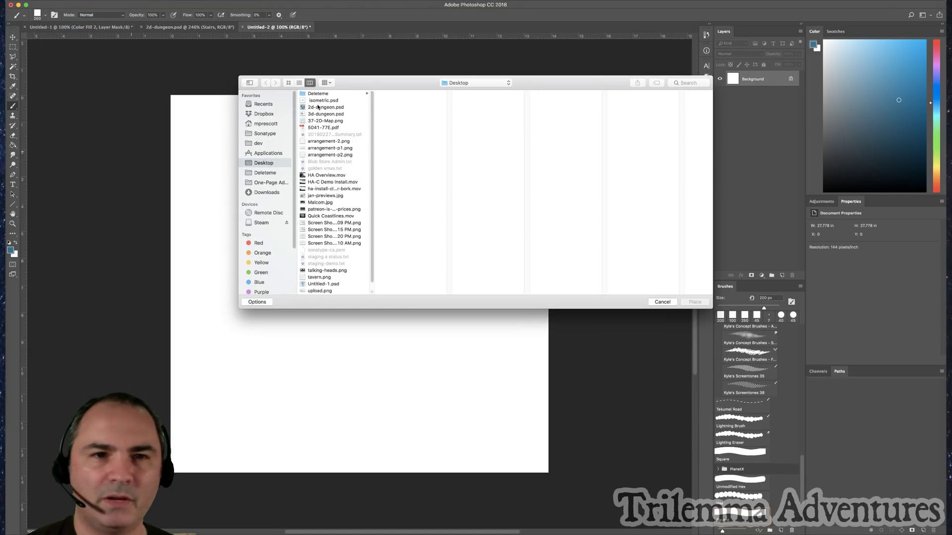
left_click(320, 108)
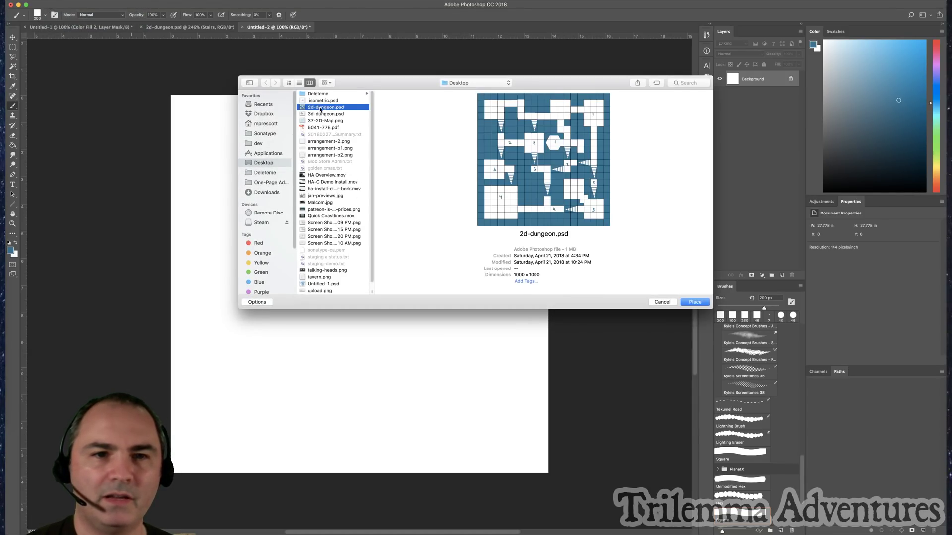
left_click(695, 302)
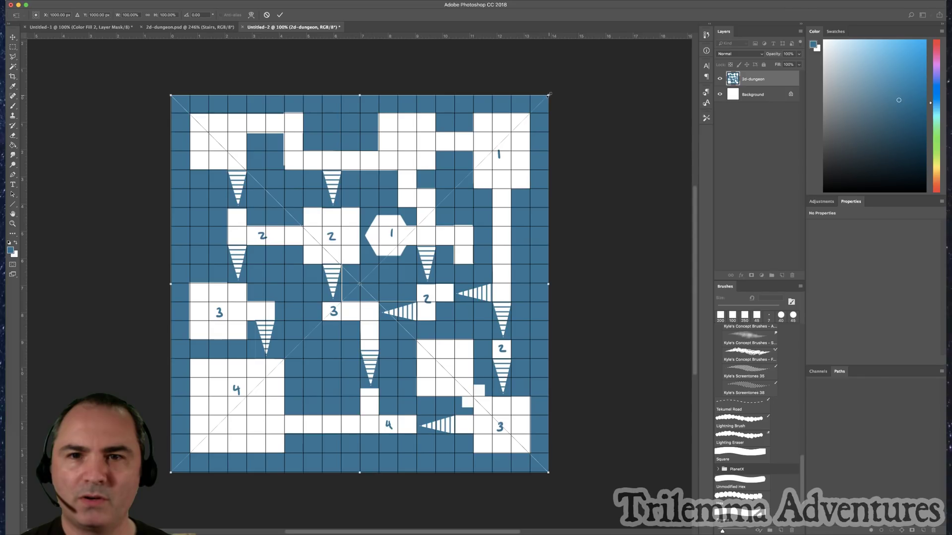
left_click_drag(549, 94, 416, 218)
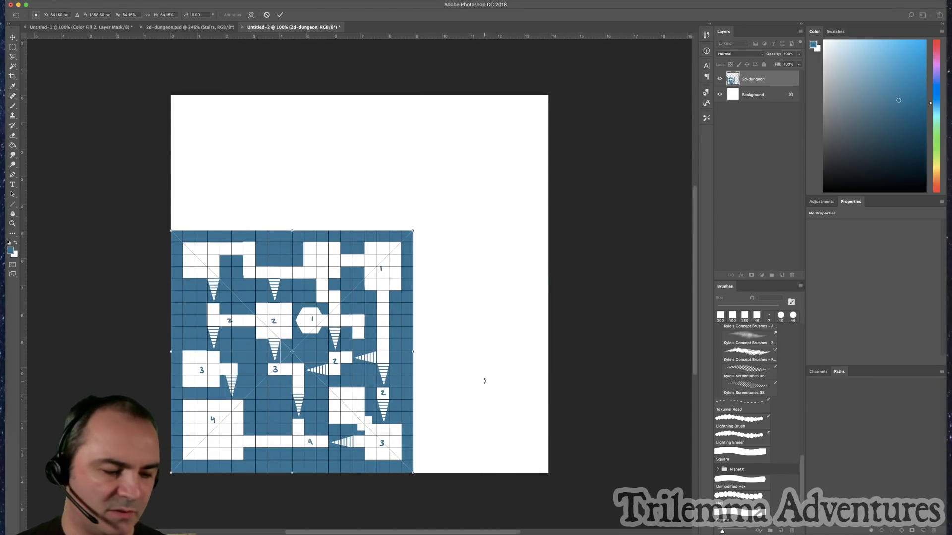
key("Return")
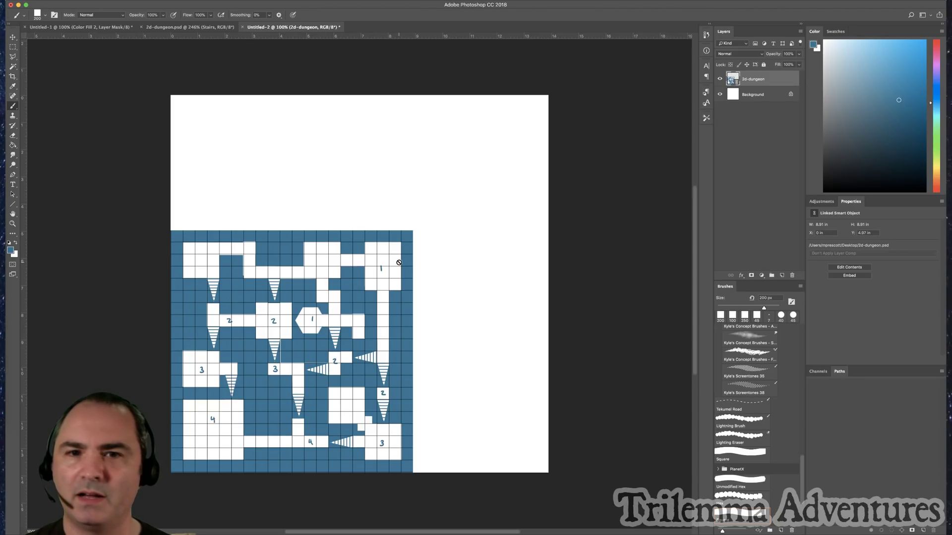
- Add a pattern fill layer with the isometric grid pattern at 100% scale and set its blend mode to Multiply
left_click(762, 275)
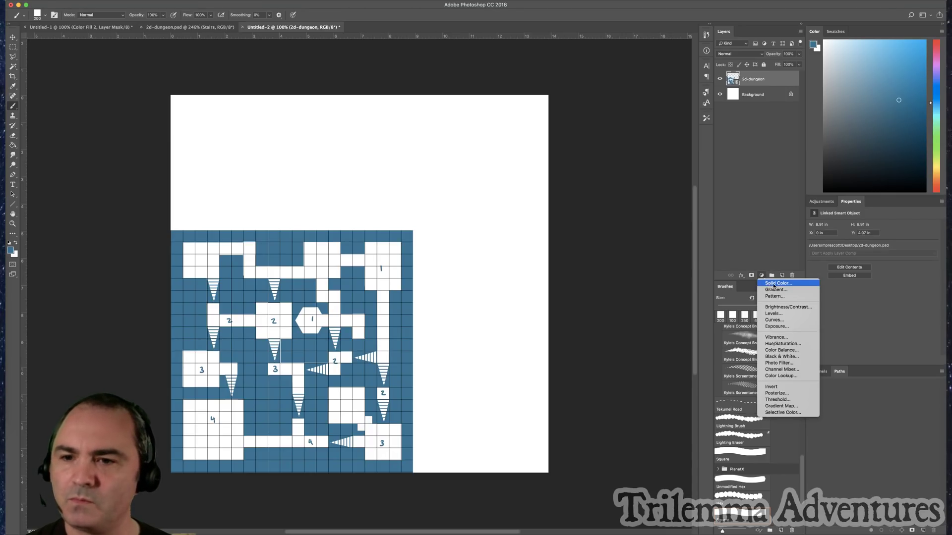
left_click(775, 296)
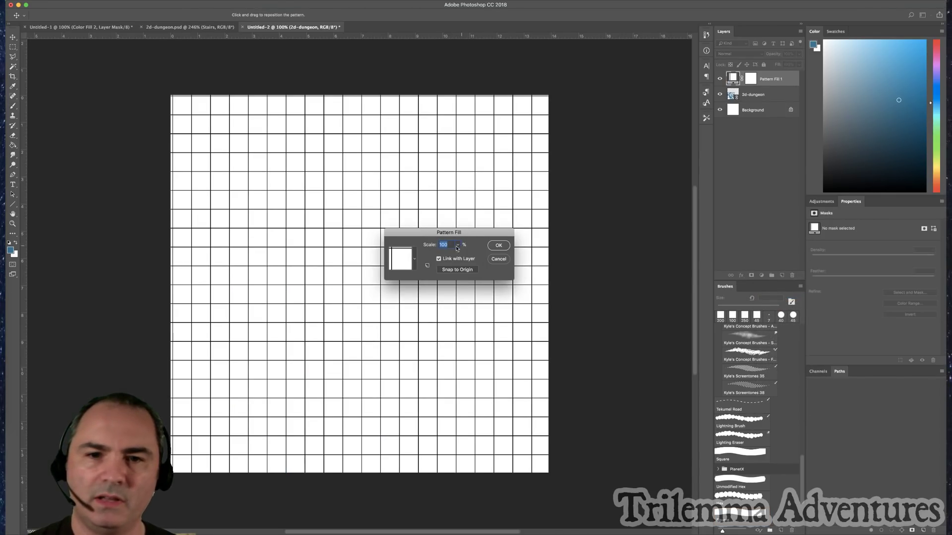
left_click(415, 262)
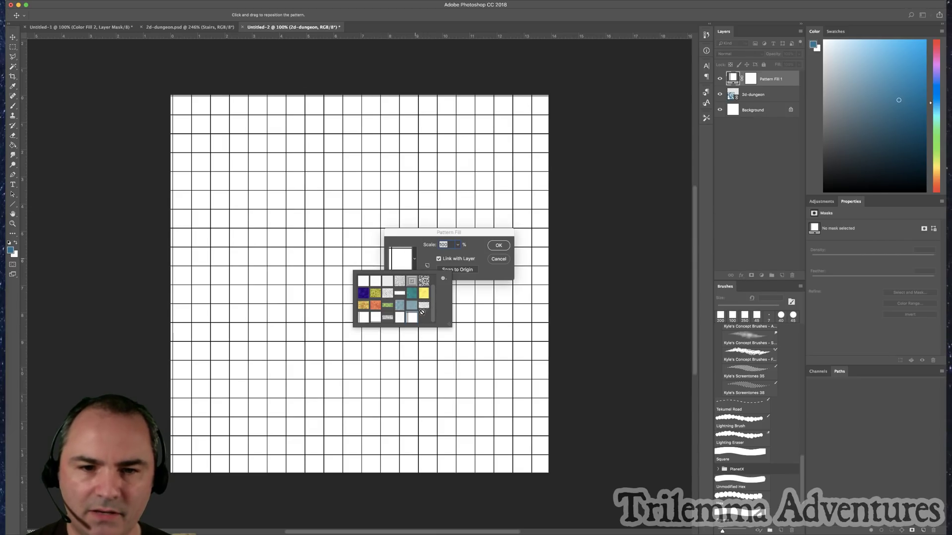
left_click(401, 319)
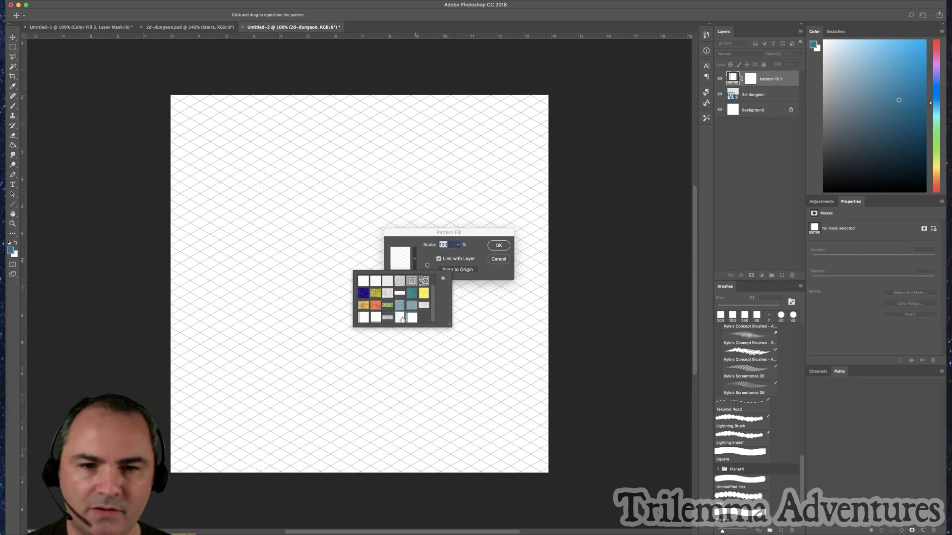
left_click(499, 254)
left_click(499, 253)
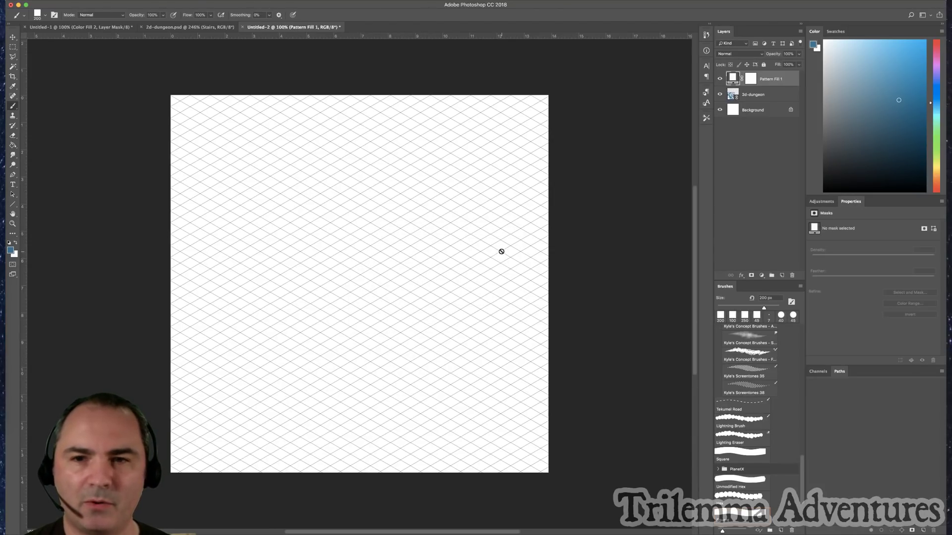
left_click(738, 54)
left_click(734, 74)
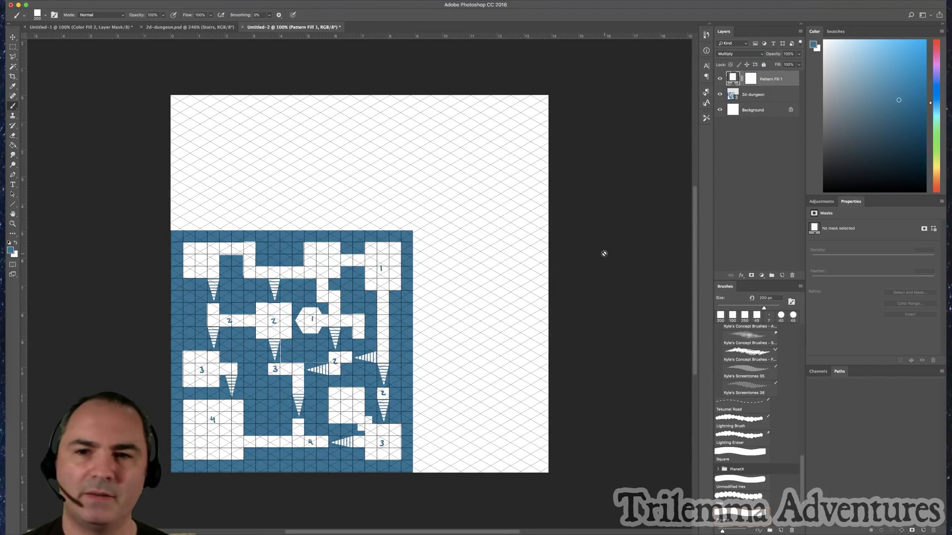
- Extend the canvas on its right side to about 18 in wide with the Crop tool
key("c")
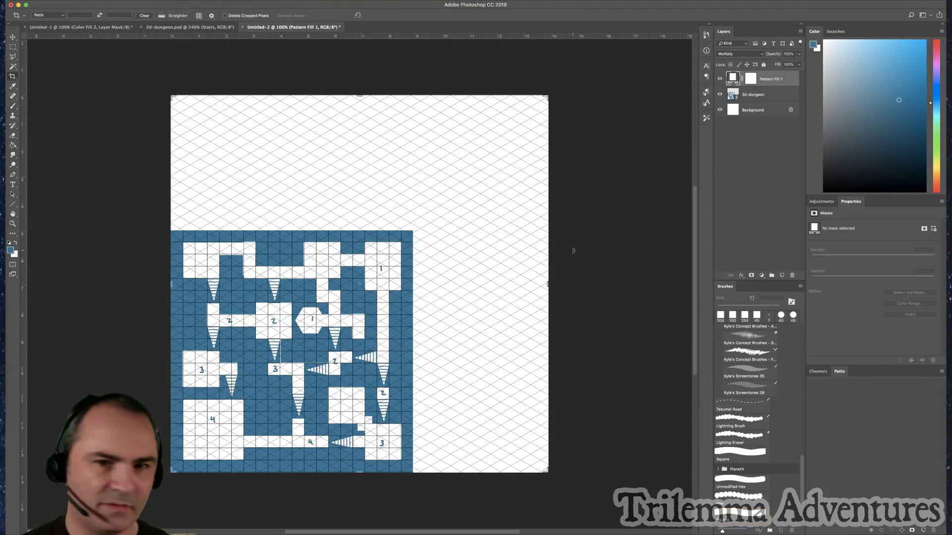
left_click_drag(555, 282, 609, 279)
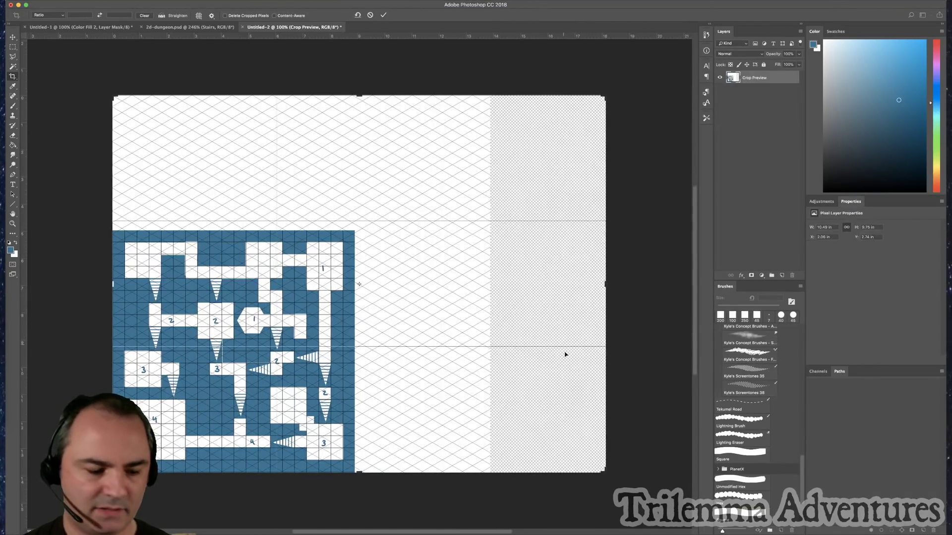
key("Return")
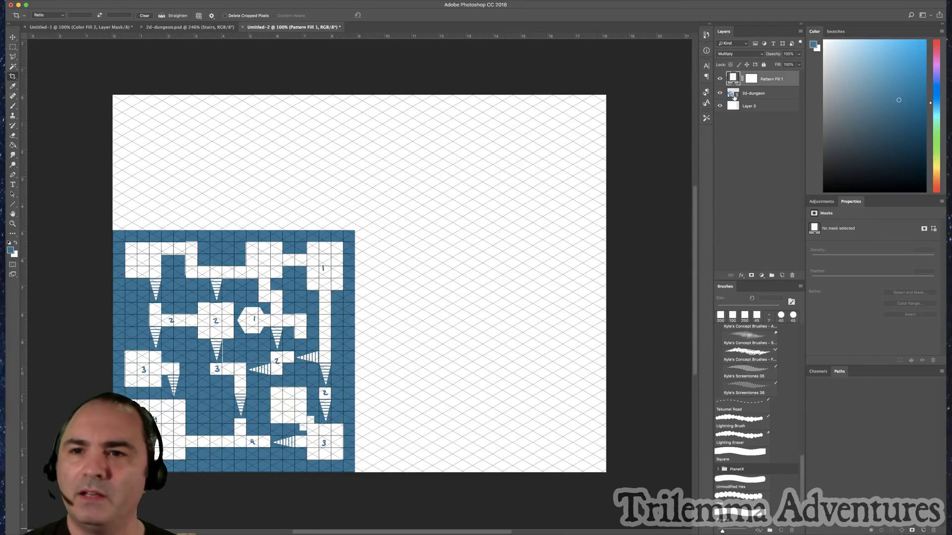
- Hide the Pattern Fill 1 grid layer and delete the white Layer 0
left_click(720, 80)
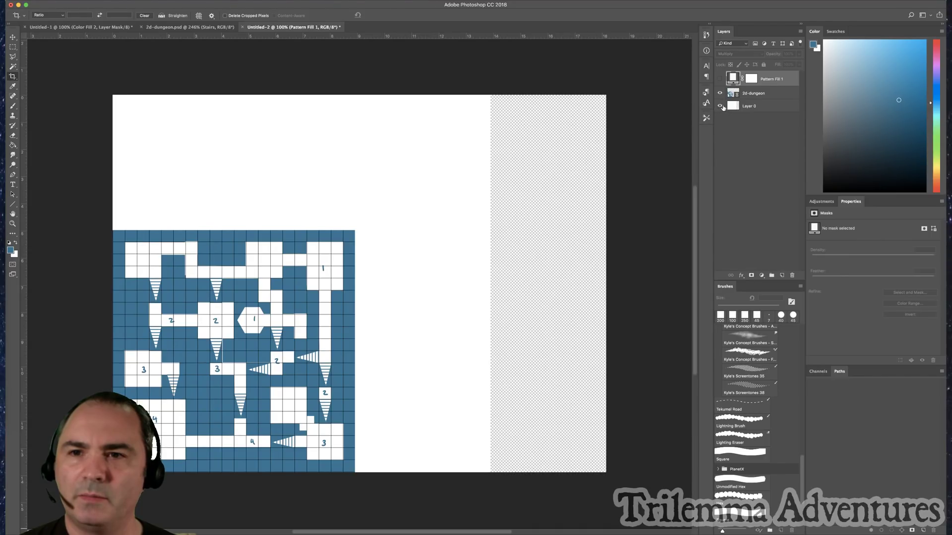
left_click(730, 111)
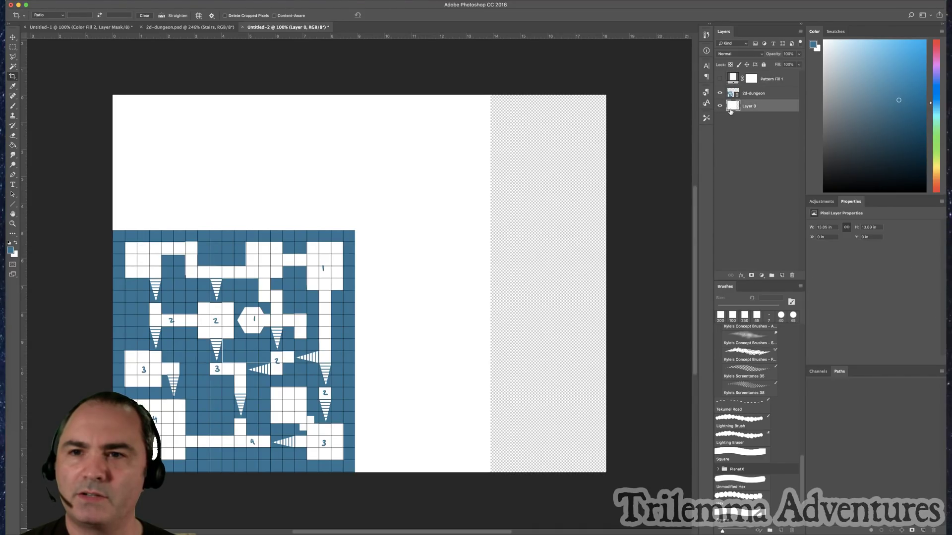
left_click(792, 275)
left_click(529, 166)
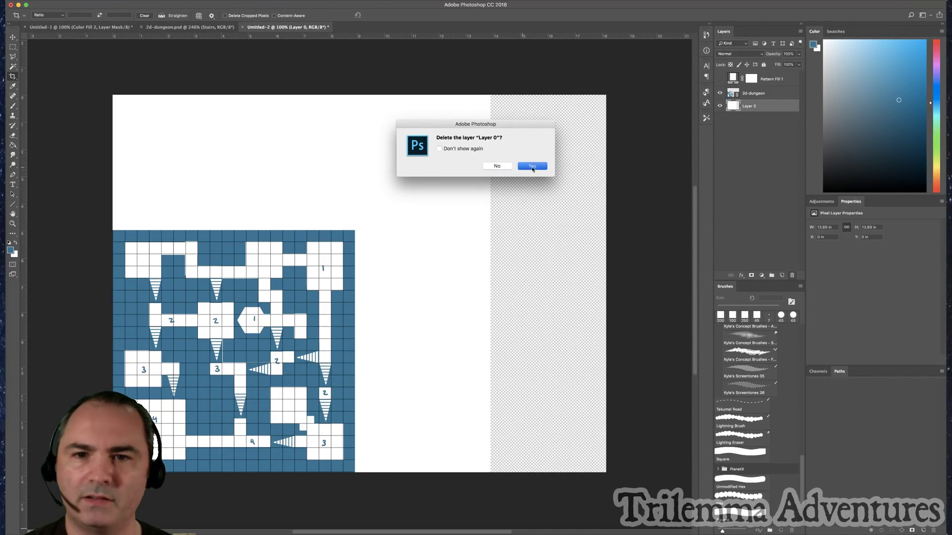
- Add a white solid color fill layer and place it beneath the 2d-dungeon layer
left_click(764, 278)
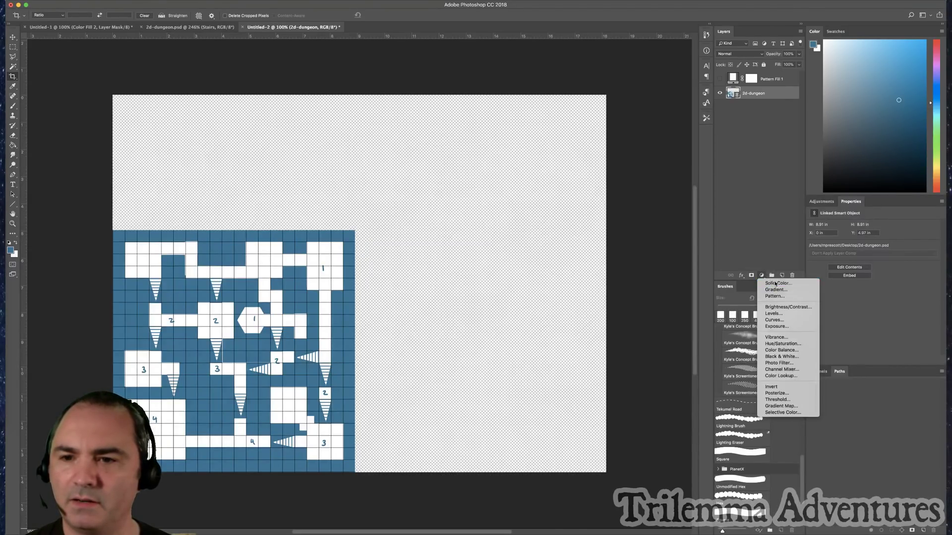
left_click(776, 284)
left_click(495, 286)
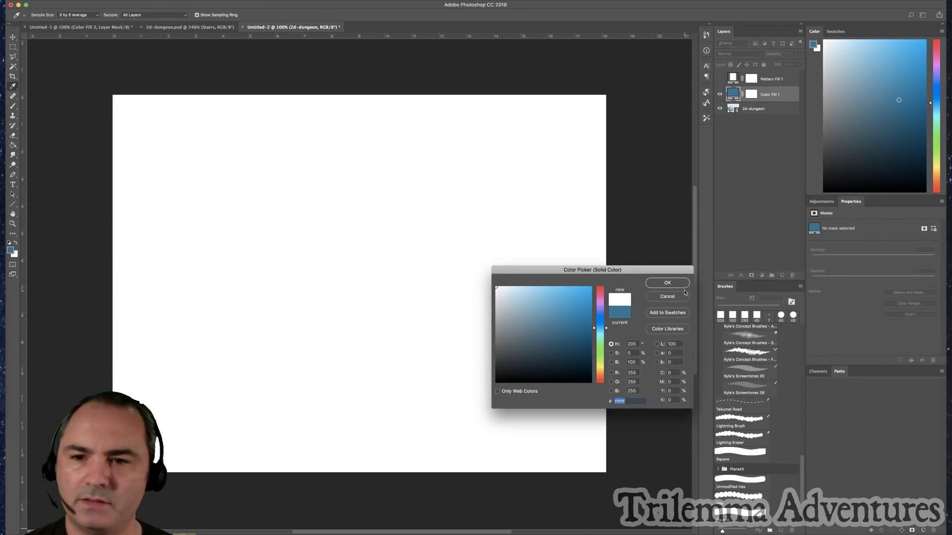
left_click(686, 284)
left_click_drag(733, 111, 734, 88)
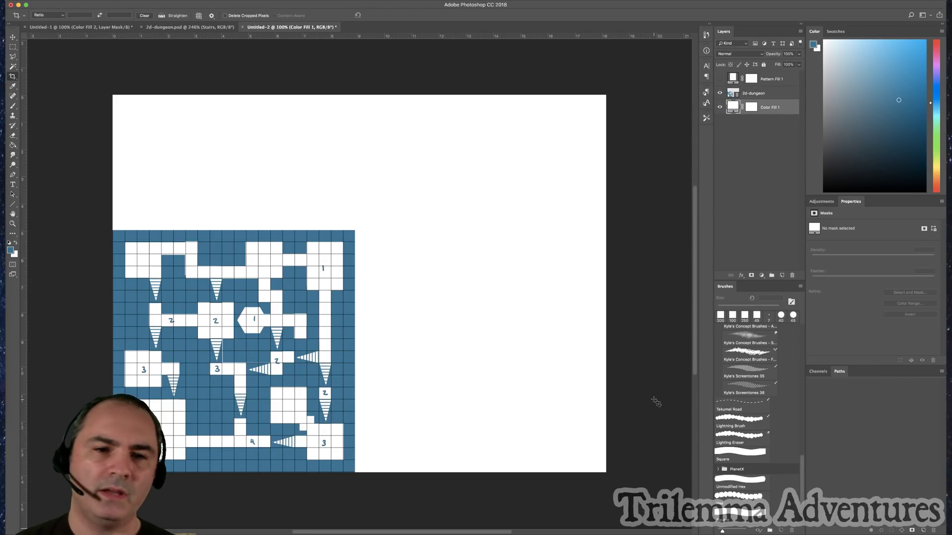
- Move the 2d-dungeon map to about the middle of the canvas
left_click(747, 93)
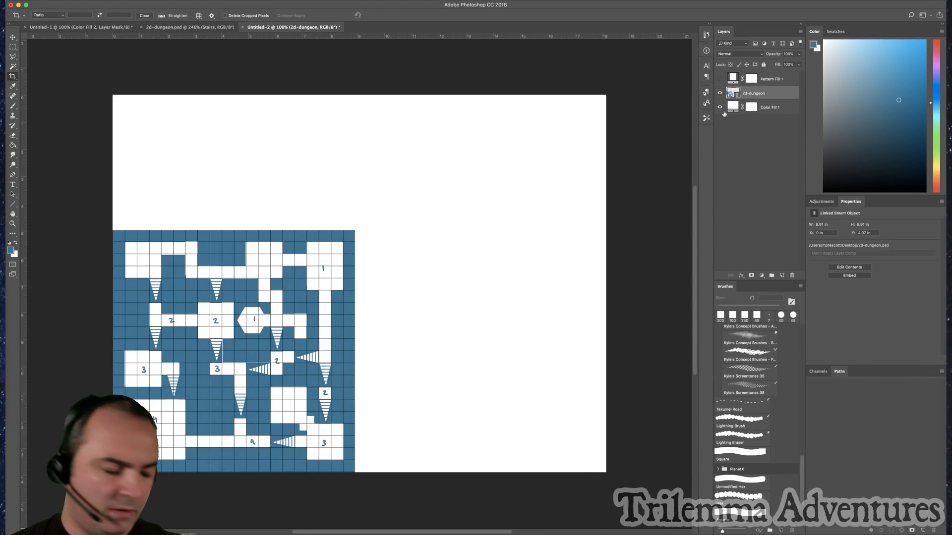
key("v")
left_click_drag(323, 322, 451, 249)
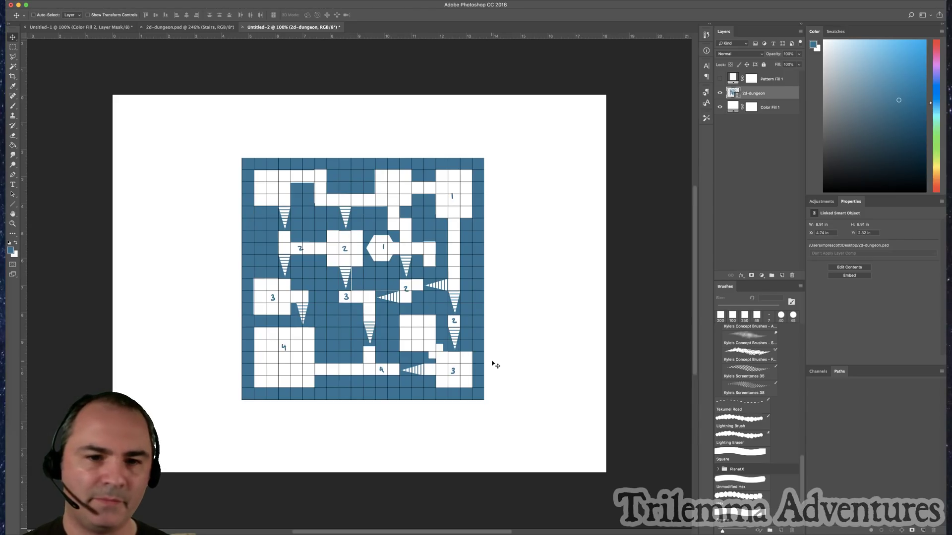
- Create a new empty layer above 2d-dungeon and choose the 7 px Faber Castell M brush with the default black foreground color
left_click(782, 275)
key("b")
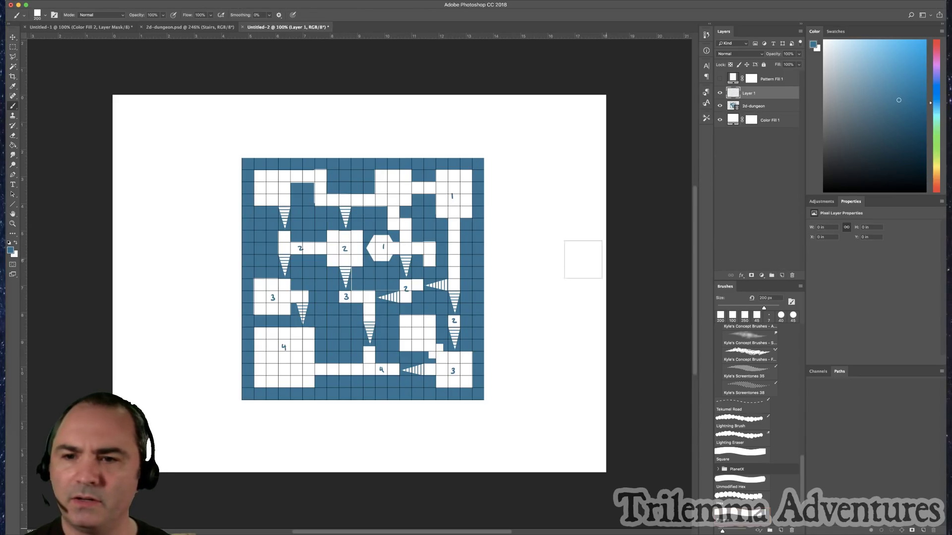
key("d")
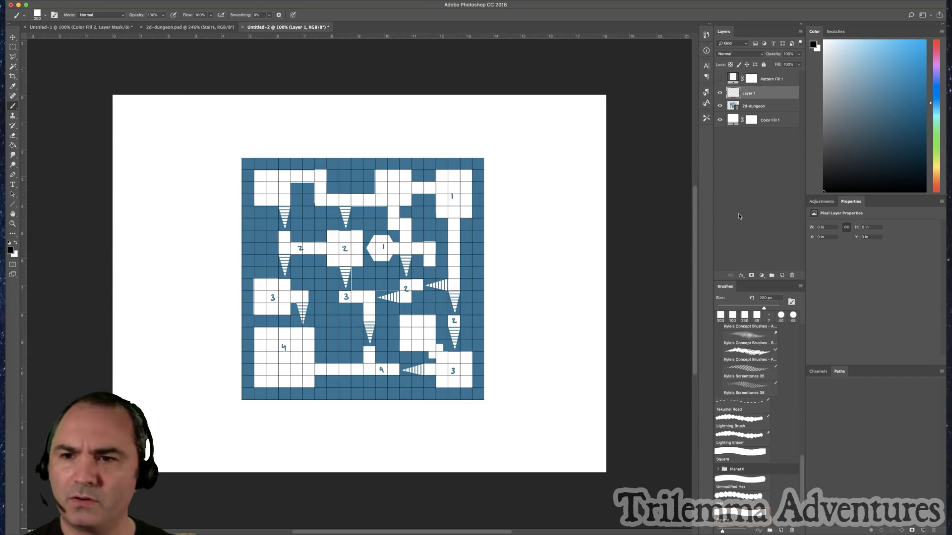
right_click(530, 244)
left_click(667, 311)
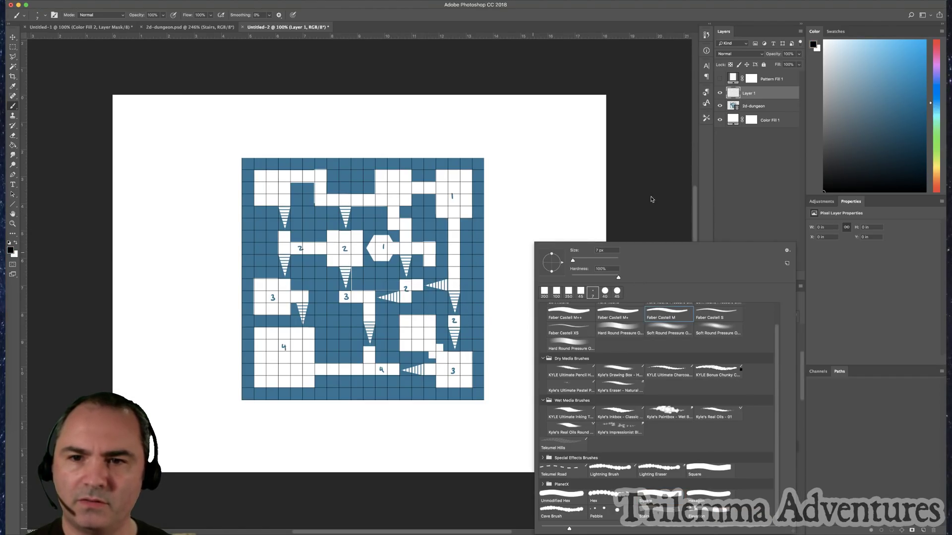
- Sketch four arrows pointing inward at the corners of the 2d-dungeon map
key("Return")
mouse_move(518, 430)
left_mouse_down()
mouse_move(501, 414)
mouse_move(508, 417)
left_mouse_up()
mouse_move(540, 132)
left_mouse_down()
mouse_move(525, 141)
mouse_move(533, 143)
left_mouse_up()
left_click_drag(208, 129, 229, 144)
left_click_drag(229, 143, 223, 145)
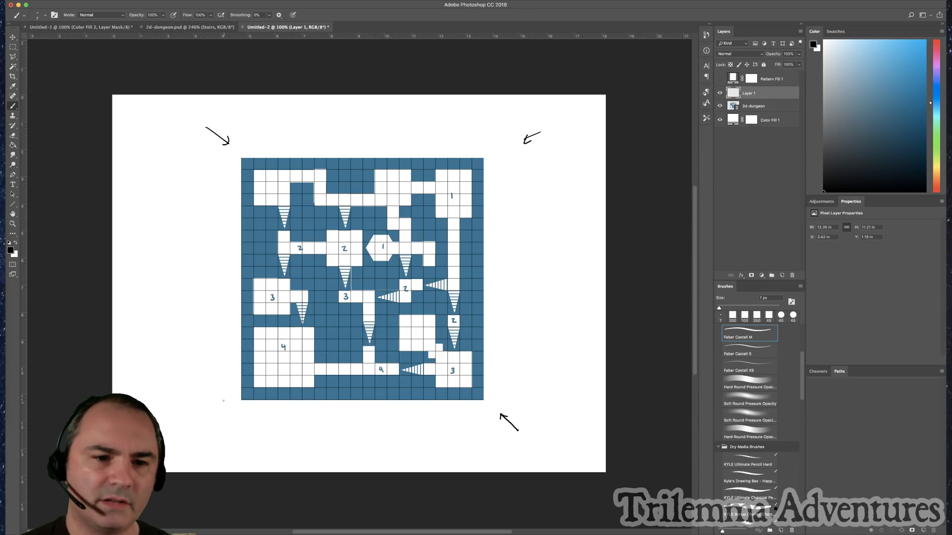
left_click_drag(212, 421, 225, 420)
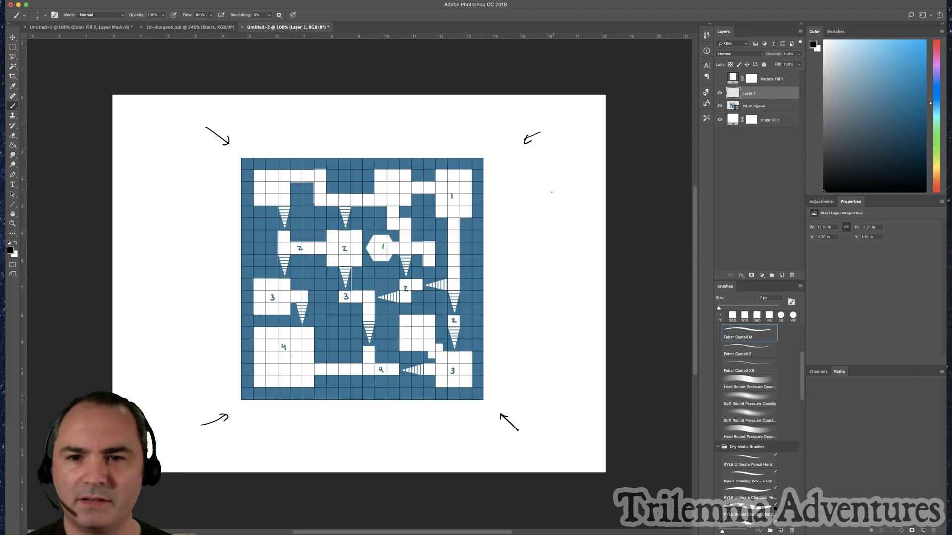
- Sketch a pyramid of stacked isometric cubes in the white area beside the map's right edge
mouse_move(540, 188)
left_mouse_down()
mouse_move(561, 186)
mouse_move(540, 205)
mouse_move(571, 205)
mouse_move(526, 212)
mouse_move(540, 234)
mouse_move(555, 227)
left_mouse_up()
mouse_move(554, 229)
left_mouse_down()
mouse_move(526, 214)
mouse_move(533, 232)
mouse_move(582, 214)
left_mouse_up()
mouse_move(582, 216)
left_mouse_down()
mouse_move(568, 239)
mouse_move(584, 234)
mouse_move(555, 248)
left_mouse_up()
mouse_move(555, 248)
left_mouse_down()
mouse_move(538, 253)
mouse_move(567, 256)
mouse_move(525, 246)
mouse_move(525, 262)
left_mouse_up()
left_click_drag(525, 261, 537, 256)
left_click_drag(511, 250, 525, 264)
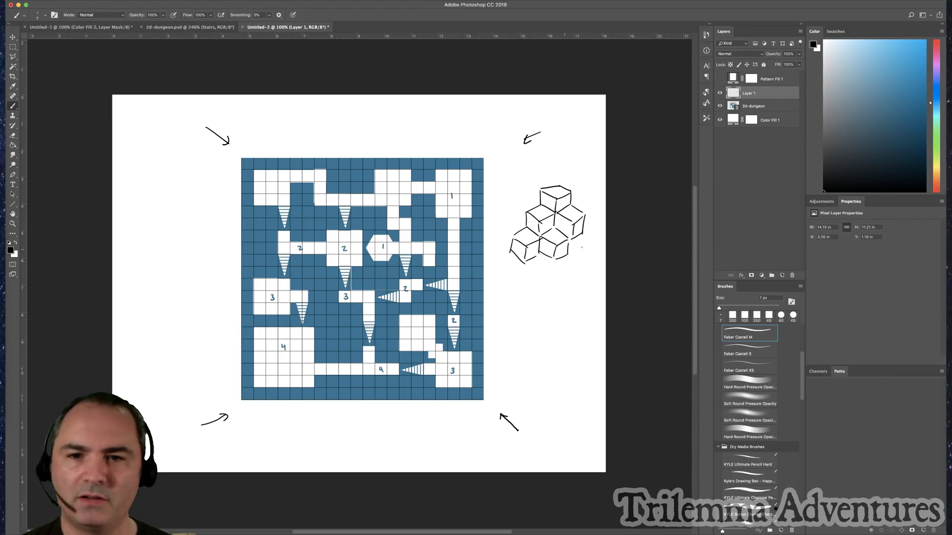
mouse_move(570, 240)
left_mouse_down()
mouse_move(594, 240)
mouse_move(588, 264)
left_mouse_up()
left_click_drag(598, 249, 589, 262)
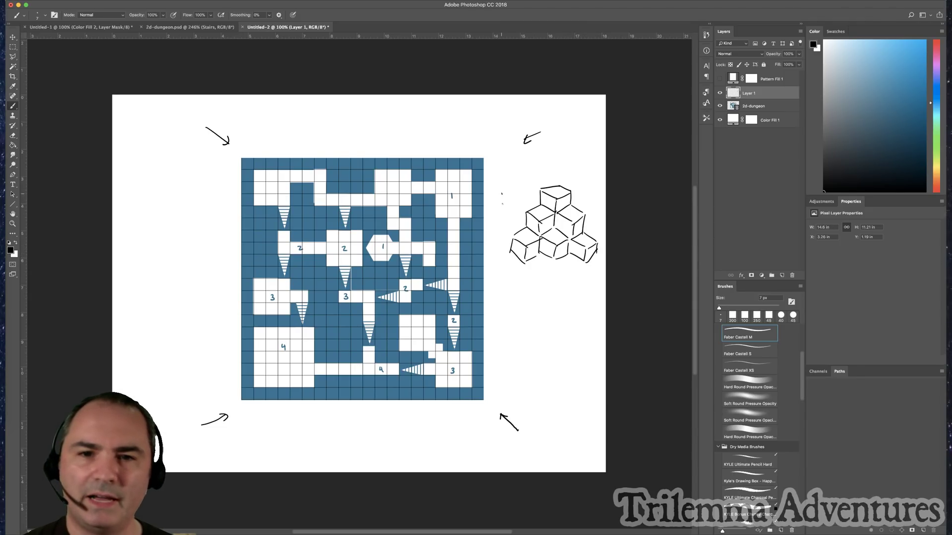
- Add three small arrows around the cube pyramid and draw extra lines across its cubes
left_click_drag(501, 194, 502, 216)
mouse_move(496, 202)
left_mouse_down()
mouse_move(501, 194)
mouse_move(521, 226)
left_mouse_up()
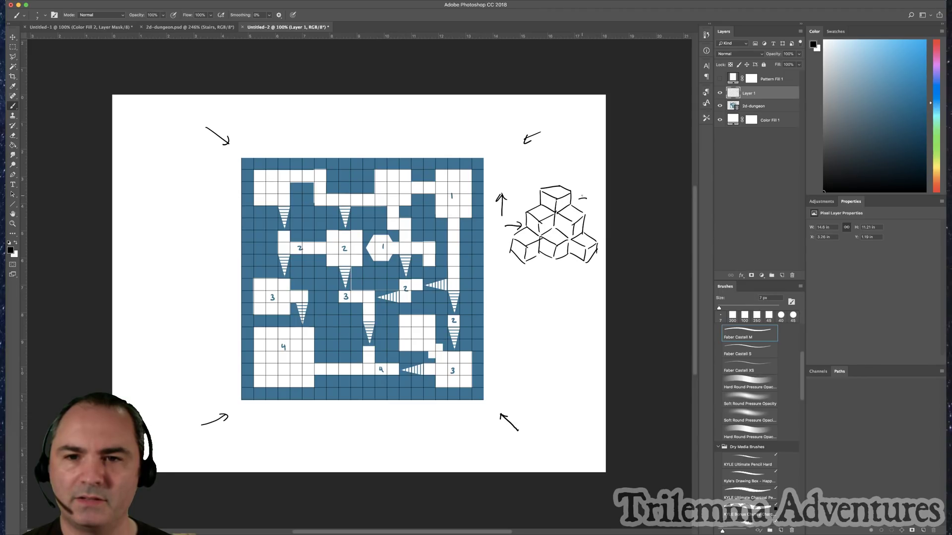
left_click_drag(583, 195, 578, 198)
mouse_move(577, 199)
left_mouse_down()
mouse_move(544, 203)
mouse_move(528, 235)
left_mouse_up()
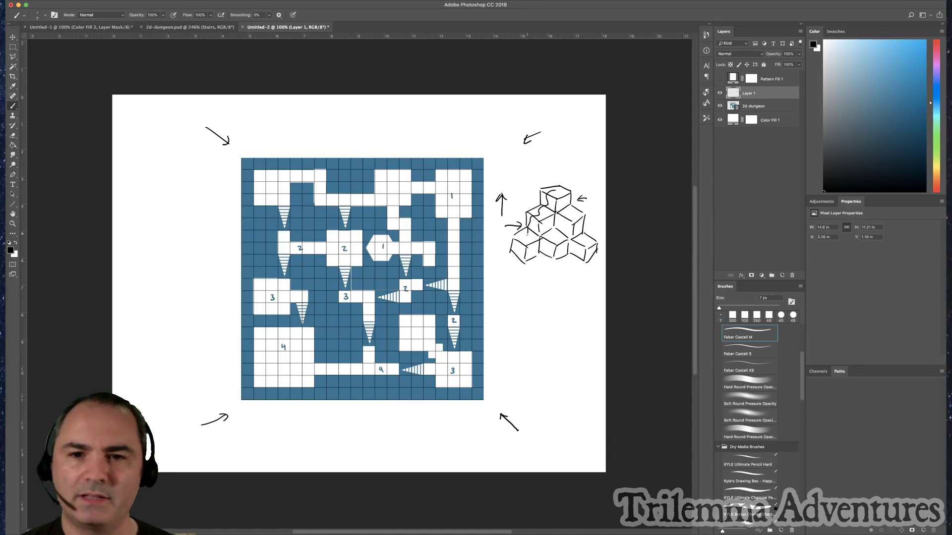
mouse_move(555, 195)
left_mouse_down()
mouse_move(579, 236)
mouse_move(556, 245)
mouse_move(554, 258)
left_mouse_up()
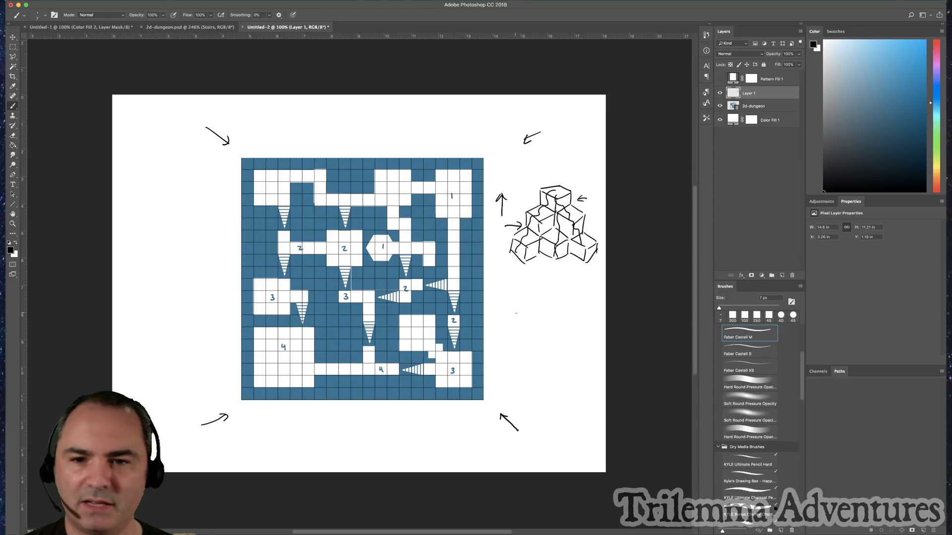
- Below the cubes, sketch overlapping slabs numbered 3, 2 and 1 with a vertical double arrow, plus a separate slab numbered 1
left_click_drag(518, 328, 541, 292)
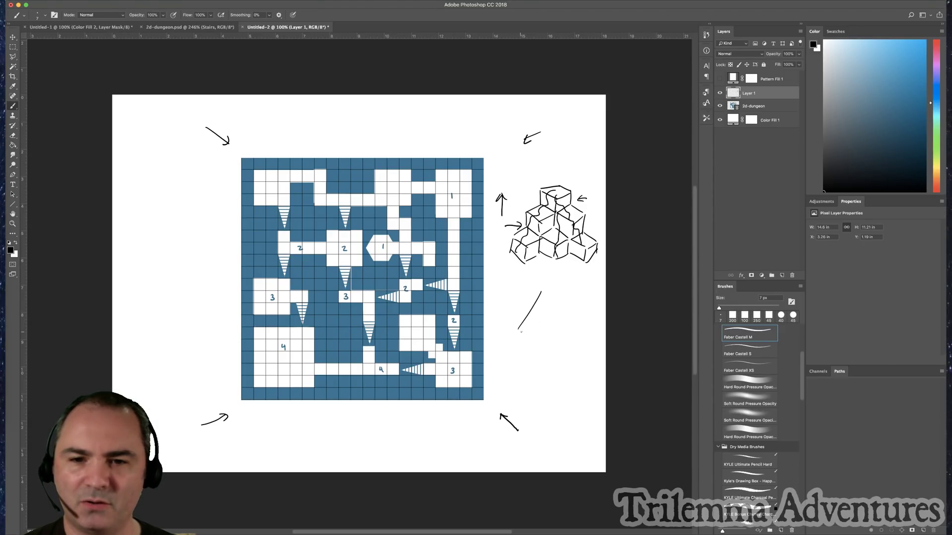
left_click_drag(520, 330, 579, 329)
mouse_move(543, 289)
left_mouse_down()
mouse_move(574, 301)
mouse_move(569, 291)
mouse_move(578, 326)
mouse_move(556, 306)
mouse_move(522, 338)
mouse_move(576, 340)
mouse_move(554, 334)
mouse_move(528, 349)
mouse_move(583, 351)
left_mouse_up()
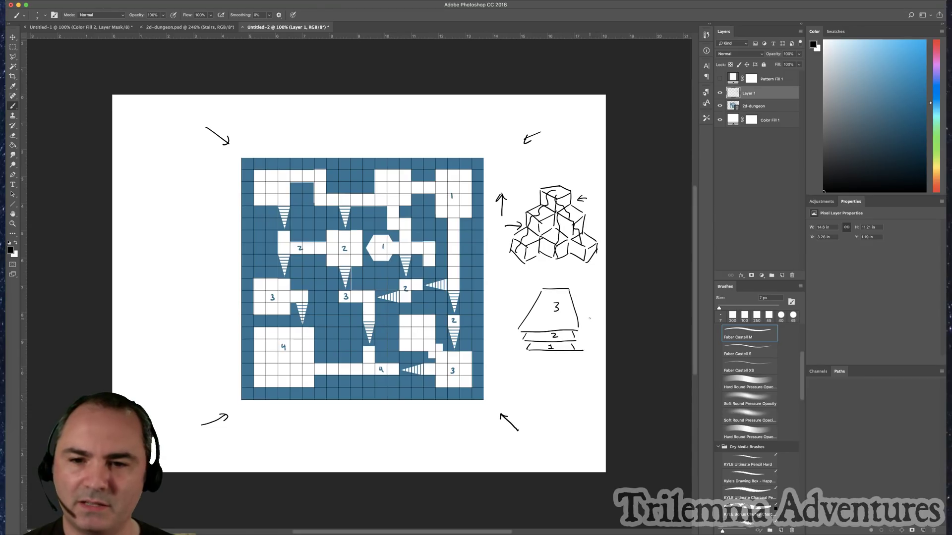
mouse_move(590, 305)
left_mouse_down()
mouse_move(591, 333)
mouse_move(598, 314)
left_mouse_up()
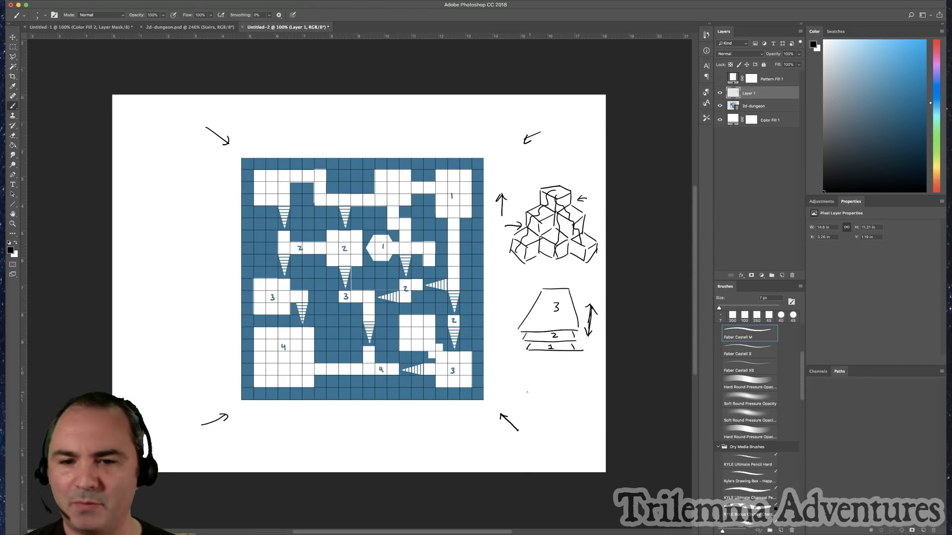
mouse_move(530, 381)
left_mouse_down()
mouse_move(528, 403)
mouse_move(549, 401)
mouse_move(566, 376)
mouse_move(582, 404)
mouse_move(560, 394)
left_mouse_up()
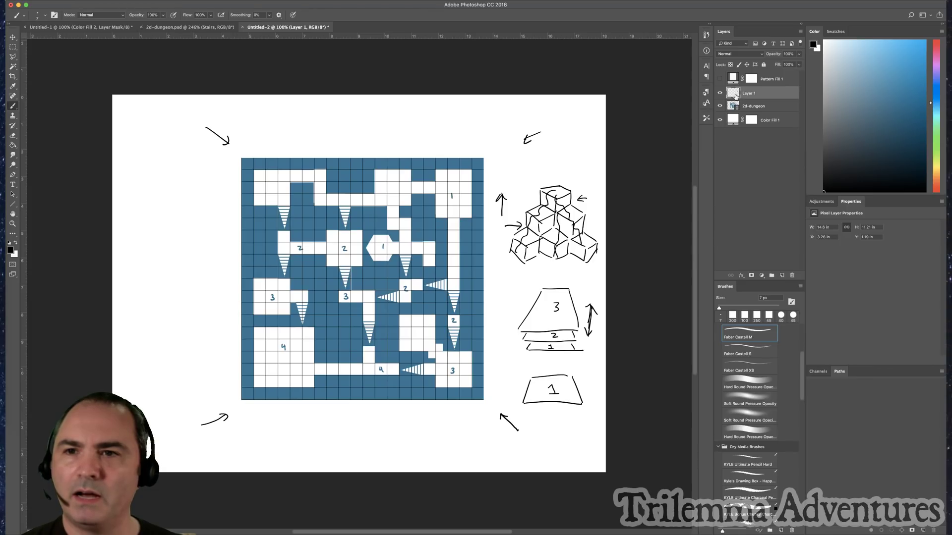
- Delete the sketch layer and add a new empty layer above 2d-dungeon
mouse_move(735, 96)
left_mouse_down()
mouse_move(763, 235)
mouse_move(792, 276)
left_mouse_up()
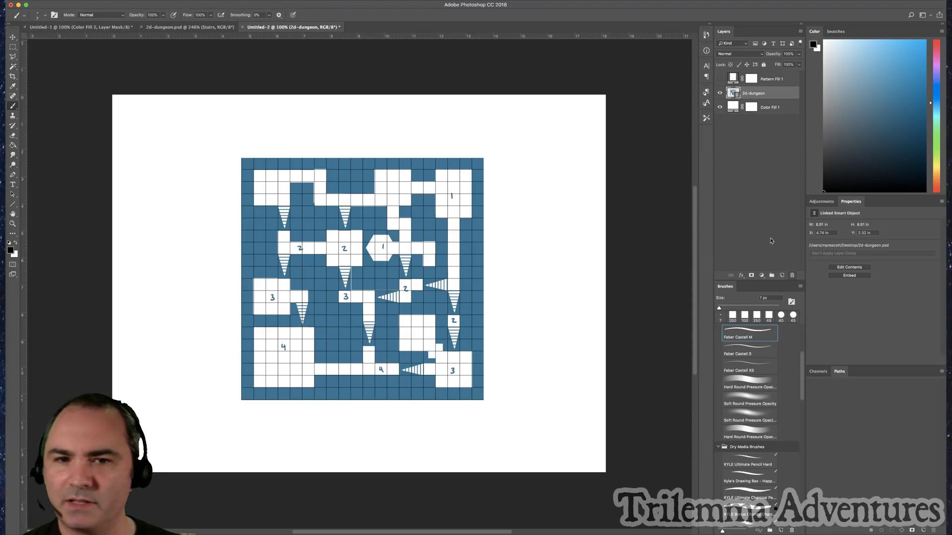
left_click(782, 276)
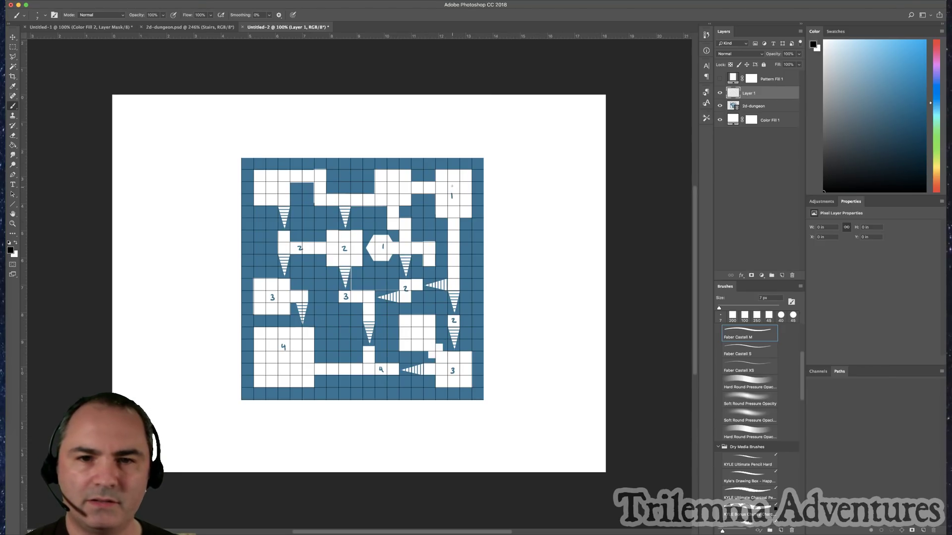
- Circle the upper-right room's number 1 and draw freehand outlines around the level 2, level 3 and level 4 areas
left_click_drag(452, 186, 445, 188)
mouse_move(296, 221)
left_mouse_down()
mouse_move(267, 245)
mouse_move(371, 271)
mouse_move(444, 325)
mouse_move(458, 350)
mouse_move(482, 320)
mouse_move(468, 288)
mouse_move(365, 258)
mouse_move(359, 227)
mouse_move(287, 225)
left_mouse_up()
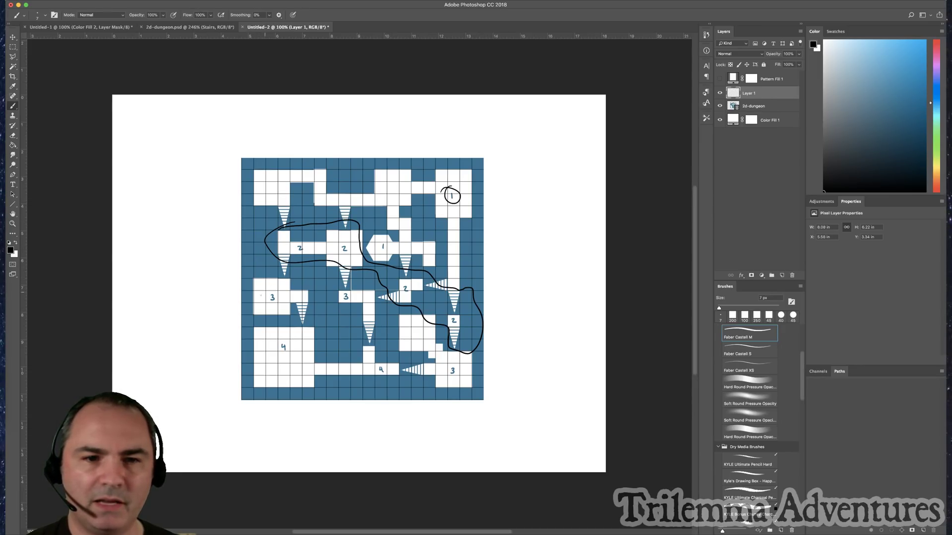
mouse_move(258, 268)
left_mouse_down()
mouse_move(283, 323)
mouse_move(330, 320)
mouse_move(370, 344)
mouse_move(403, 347)
mouse_move(426, 394)
mouse_move(471, 391)
mouse_move(480, 360)
mouse_move(464, 348)
mouse_move(274, 262)
mouse_move(317, 263)
left_mouse_up()
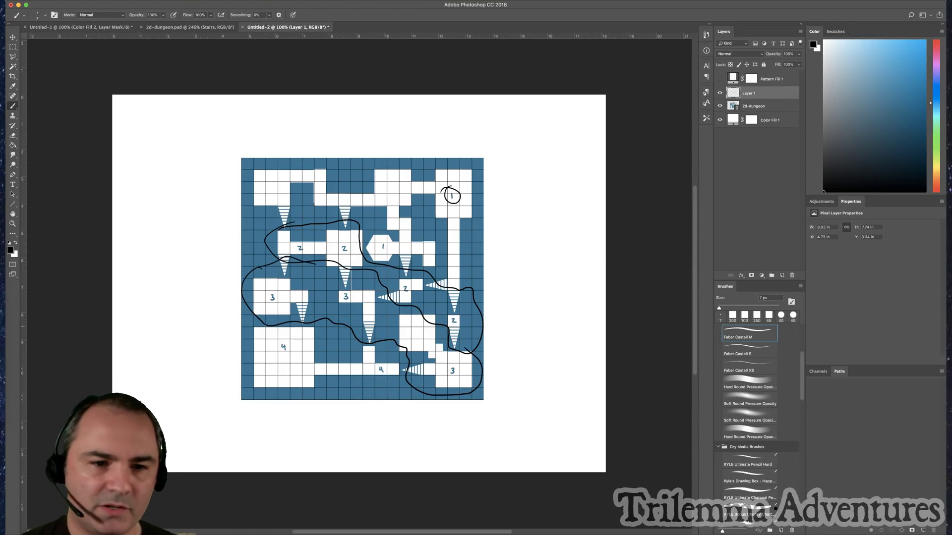
mouse_move(267, 321)
left_mouse_down()
mouse_move(246, 354)
mouse_move(255, 385)
mouse_move(303, 412)
mouse_move(410, 391)
mouse_move(406, 366)
left_mouse_up()
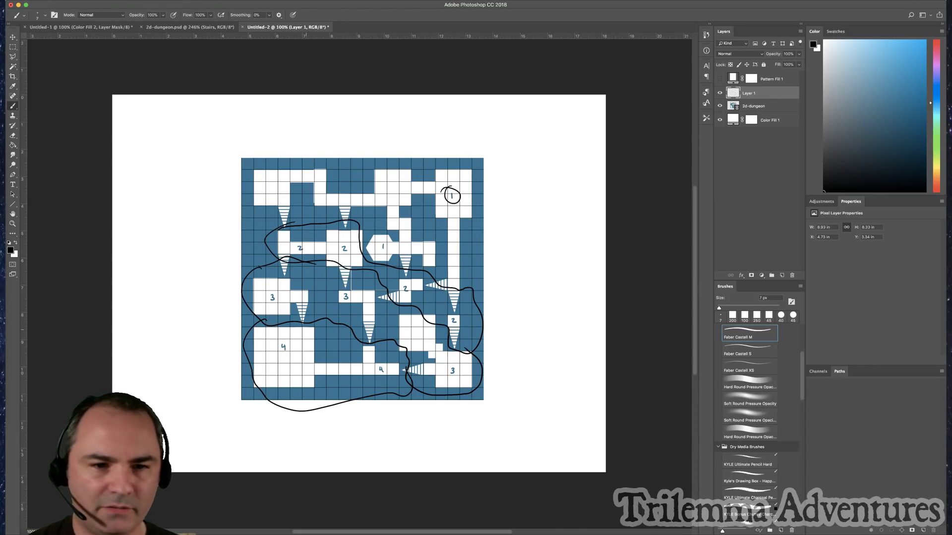
- Circle one 4, one 3 and one 2 label on the map and draw an arrow toward its lower-left corner
left_click_drag(284, 342, 268, 350)
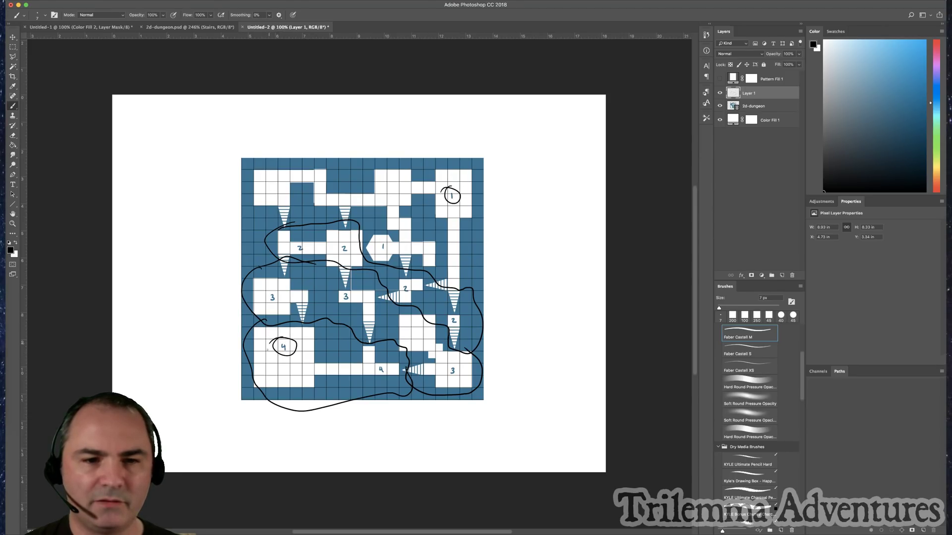
left_click_drag(337, 288, 335, 290)
left_click_drag(339, 243, 342, 242)
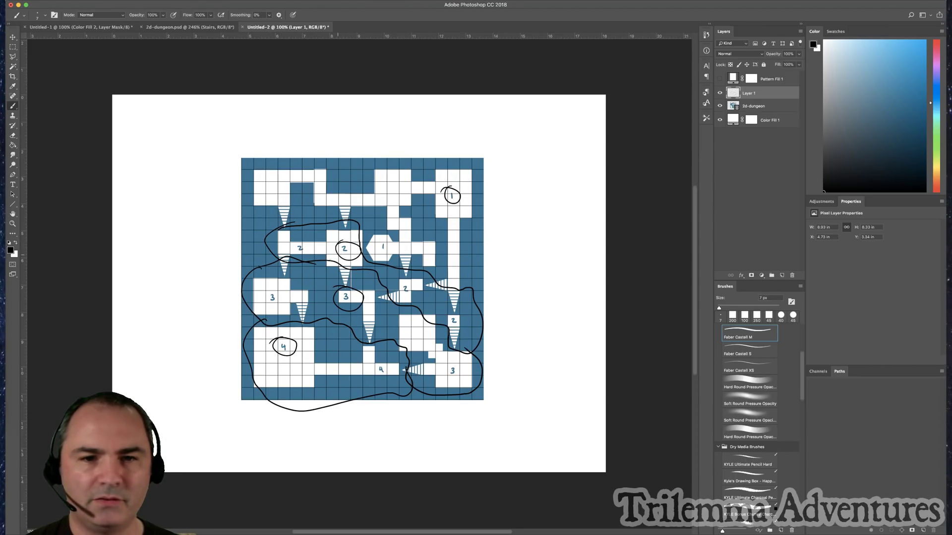
mouse_move(176, 451)
left_mouse_down()
mouse_move(224, 415)
mouse_move(223, 427)
left_mouse_up()
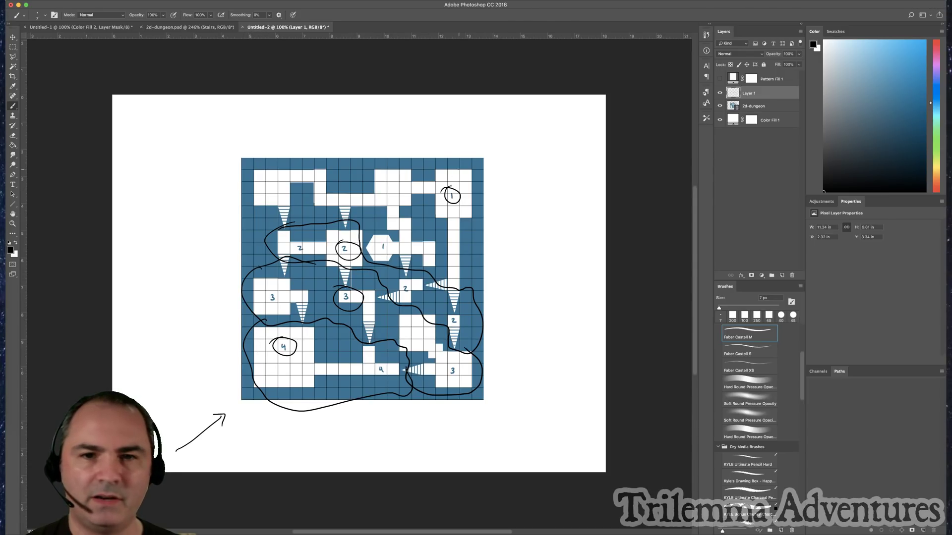
- Delete the annotation layer and show the Pattern Fill 1 isometric grid
mouse_move(733, 95)
left_mouse_down()
mouse_move(759, 114)
mouse_move(792, 276)
left_mouse_up()
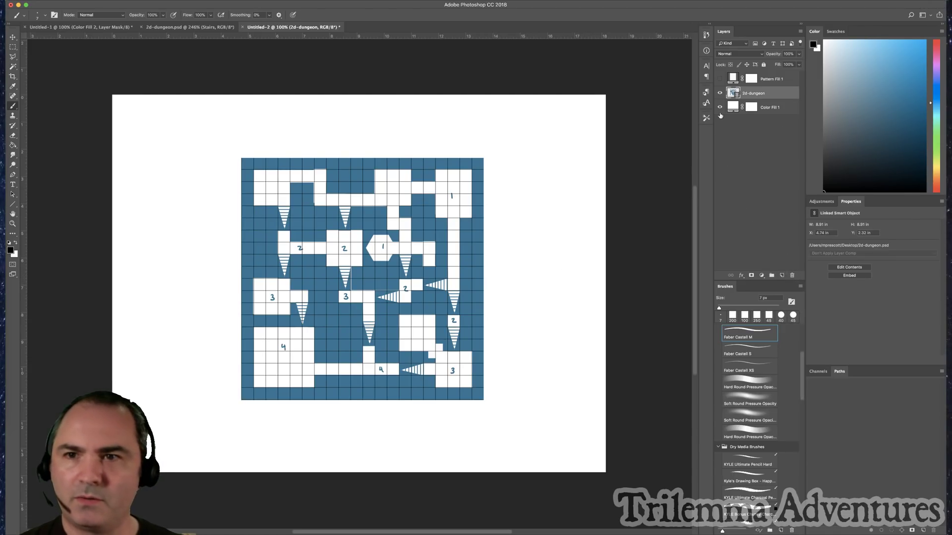
left_click(720, 80)
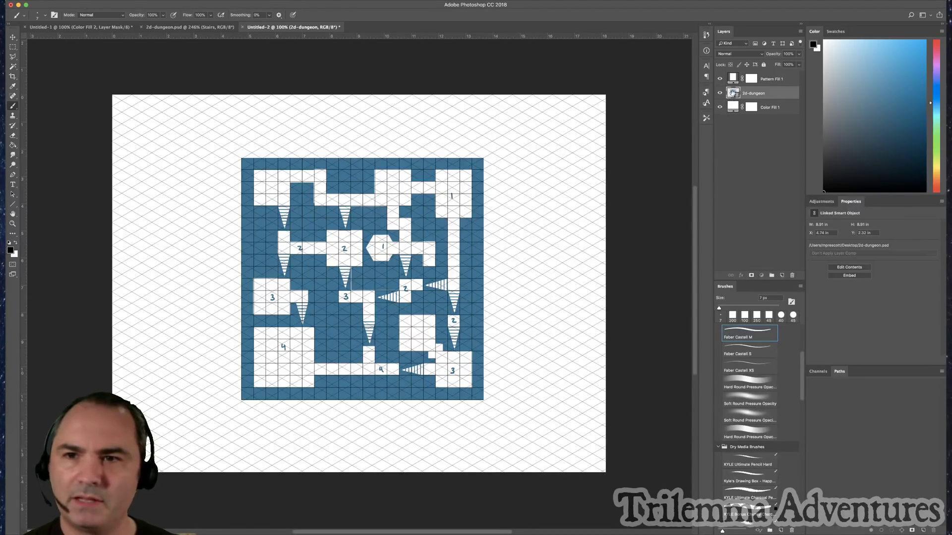
- Rotate the 2d-dungeon map by -45 degrees so it stands on one corner
key("super+t")
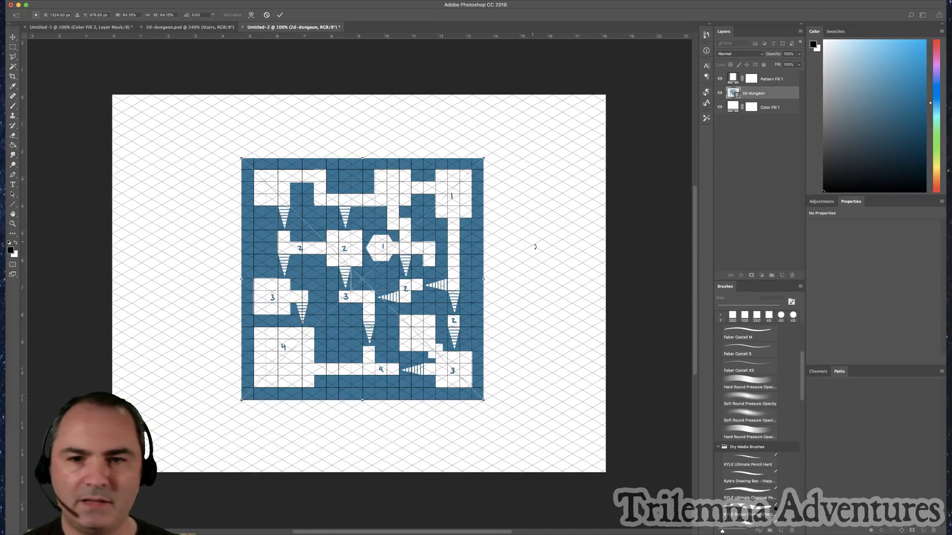
left_click_drag(536, 270, 488, 174)
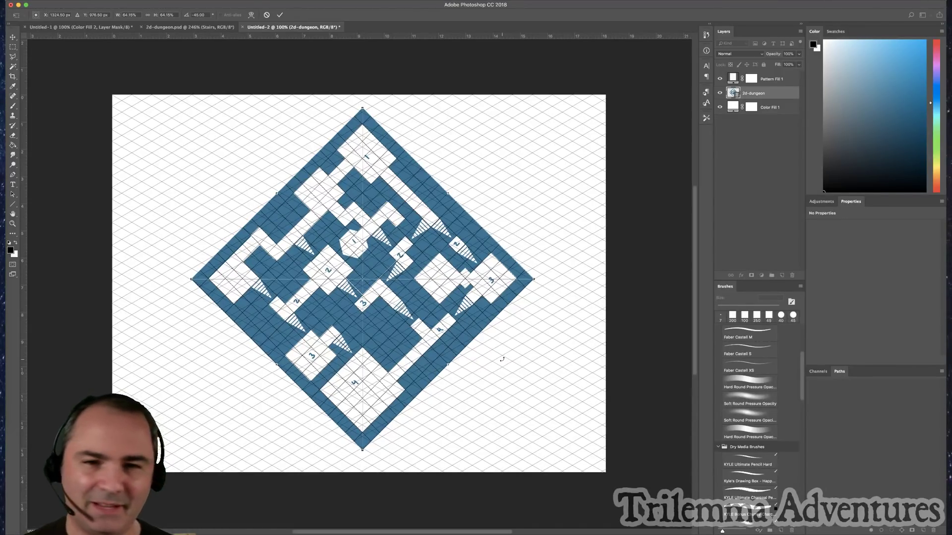
key("Return")
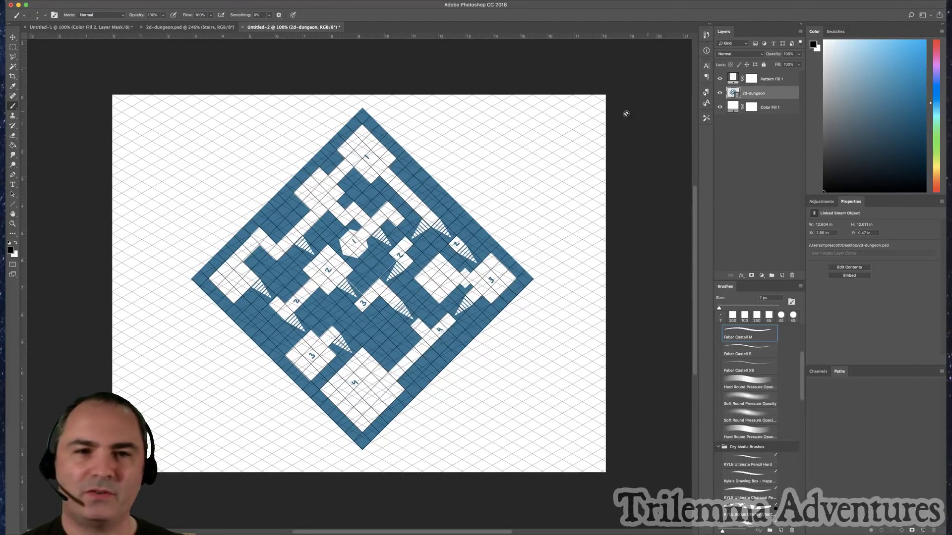
key("ctrl+t")
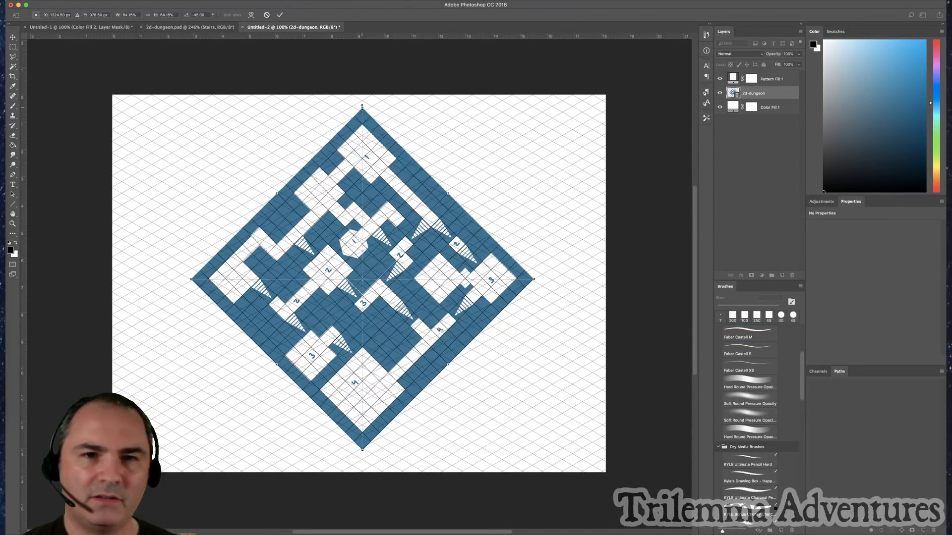
left_click_drag(362, 108, 385, 125)
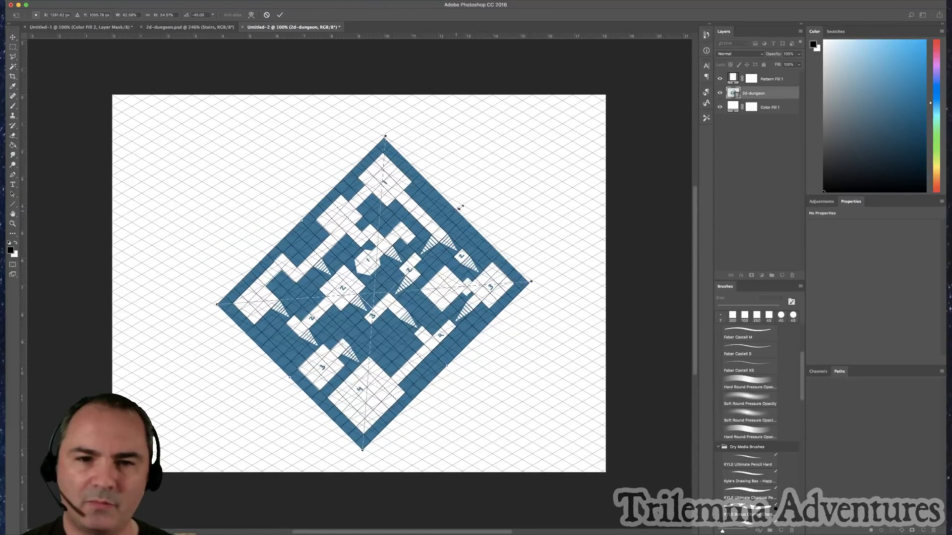
mouse_move(504, 135)
left_mouse_down()
mouse_move(488, 176)
mouse_move(505, 135)
left_mouse_up()
key("Return")
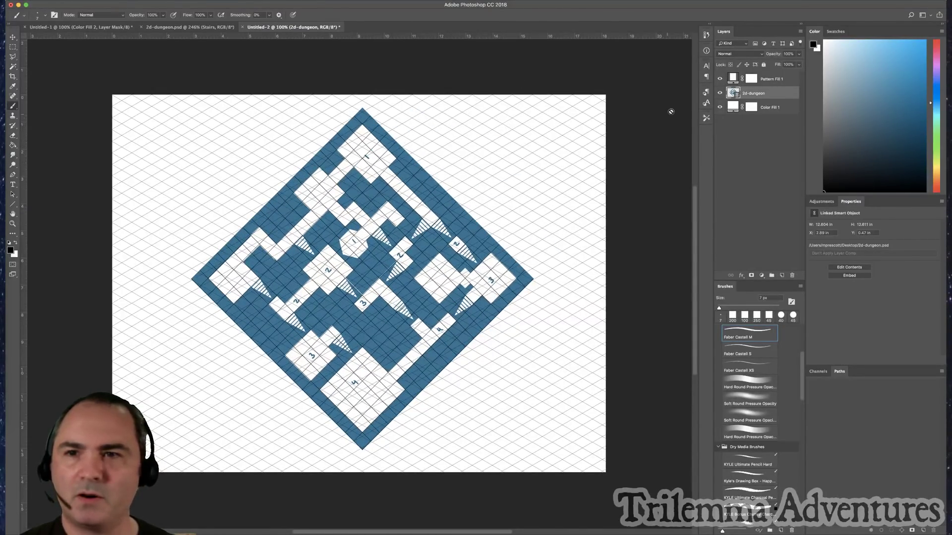
- Place the 2d-dungeon layer in a new group and name the group "2d dungeon"
left_click(772, 275)
left_click_drag(754, 103, 731, 93)
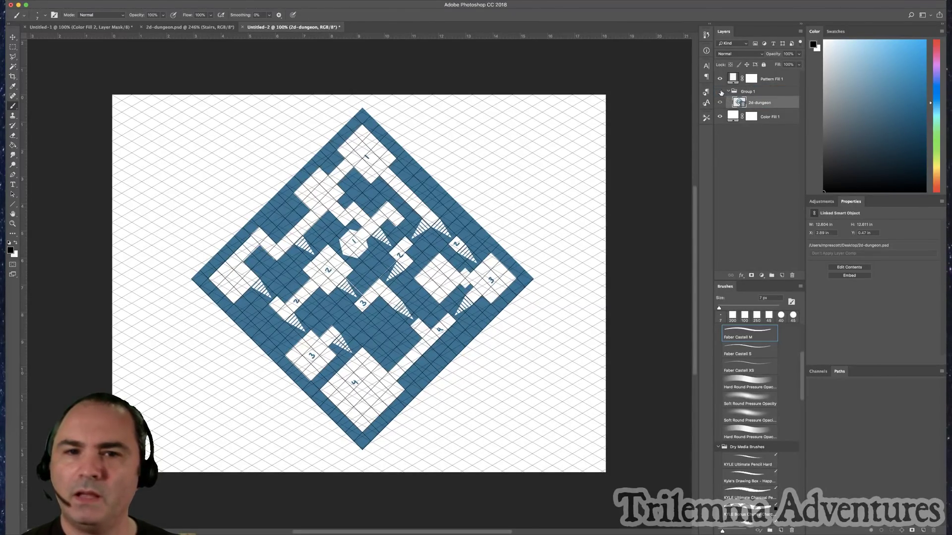
left_click(720, 92)
left_click(720, 91)
double_click(747, 91)
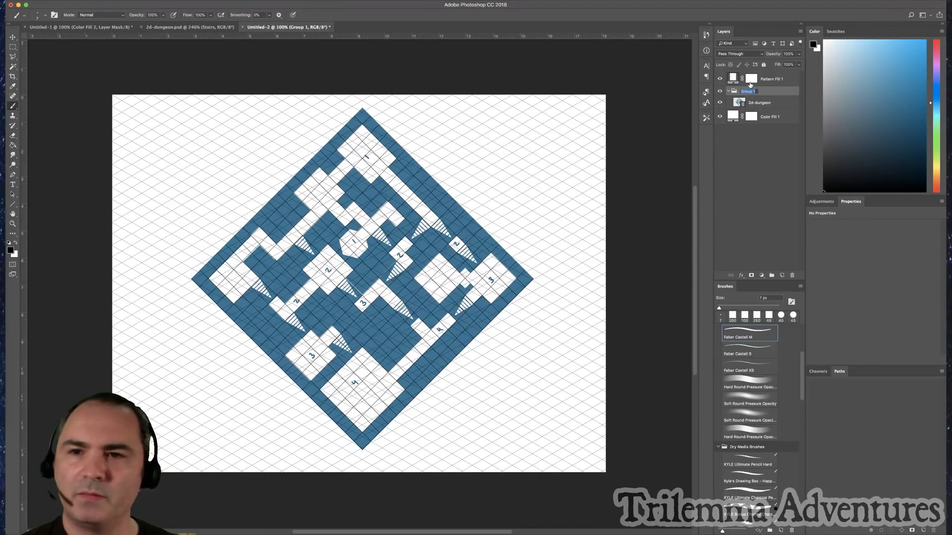
type("2d dungeo")
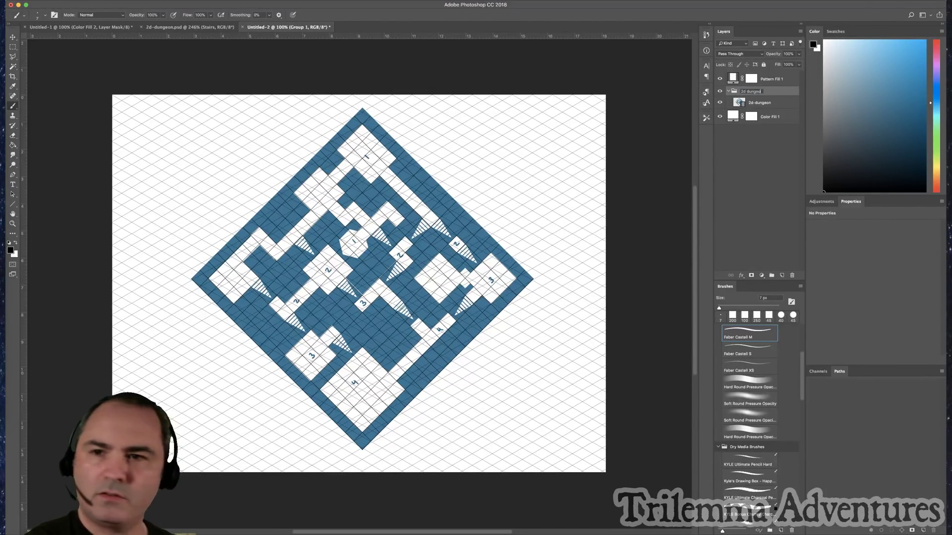
type("n")
key("Return")
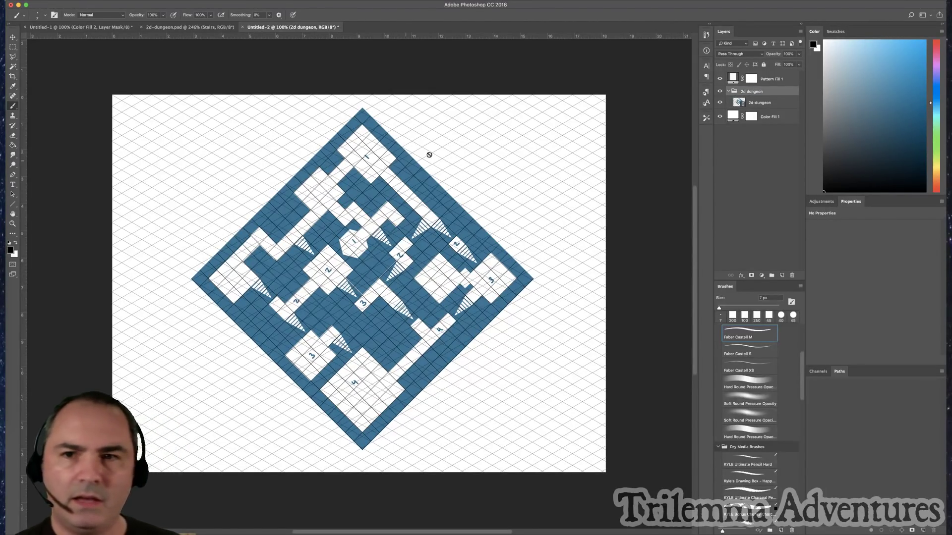
left_click(739, 103)
key("super+t")
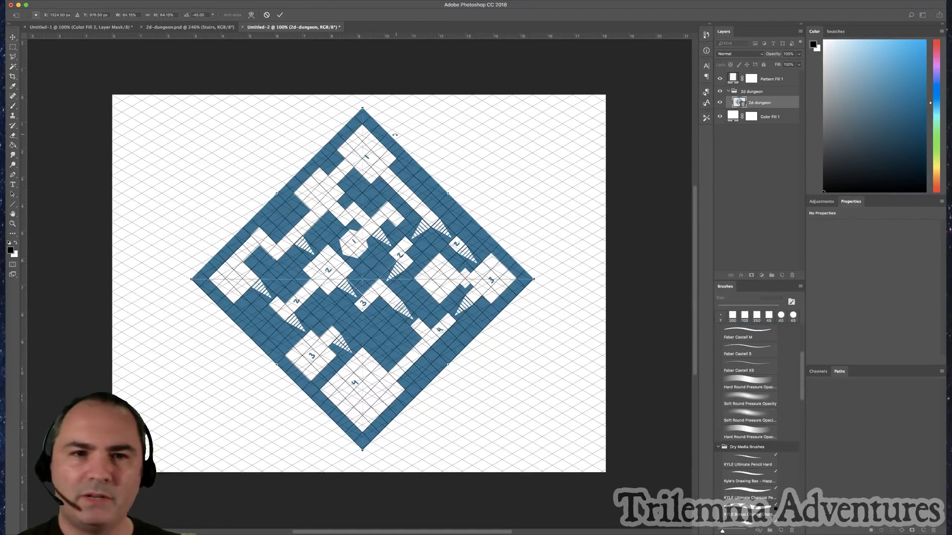
mouse_move(367, 107)
left_mouse_down()
mouse_move(396, 124)
mouse_move(364, 194)
mouse_move(377, 189)
left_mouse_up()
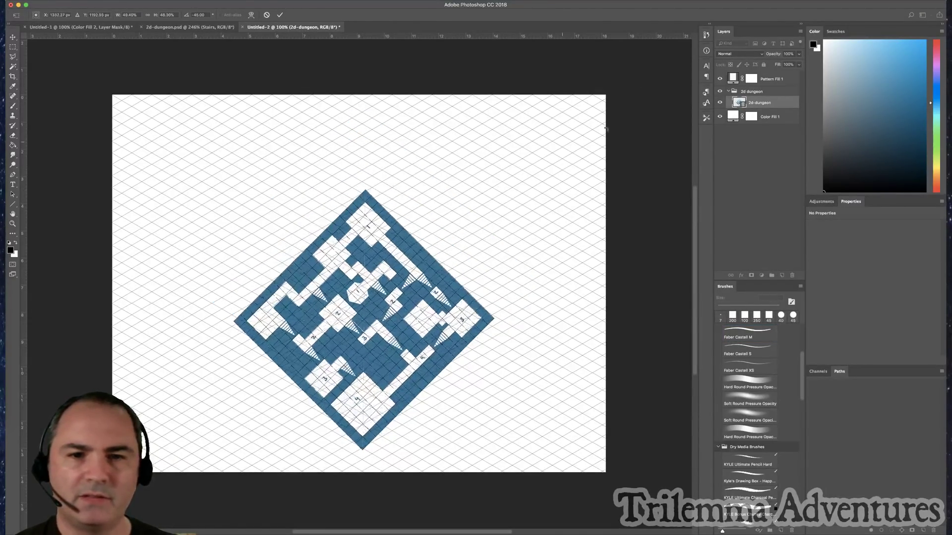
key("Escape")
- Squash the 2d dungeon group vertically to 58% of its height, keeping its width at 100%
left_click(749, 92)
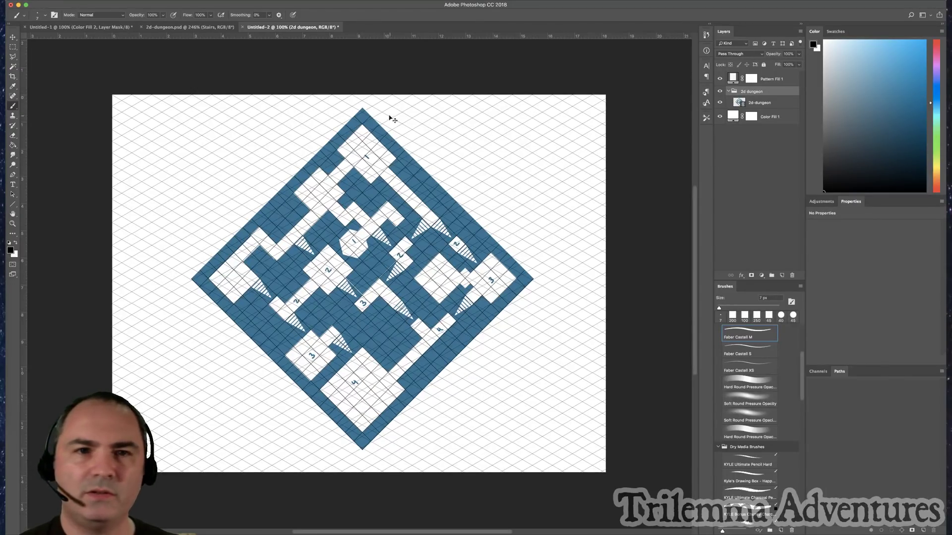
key("super+t")
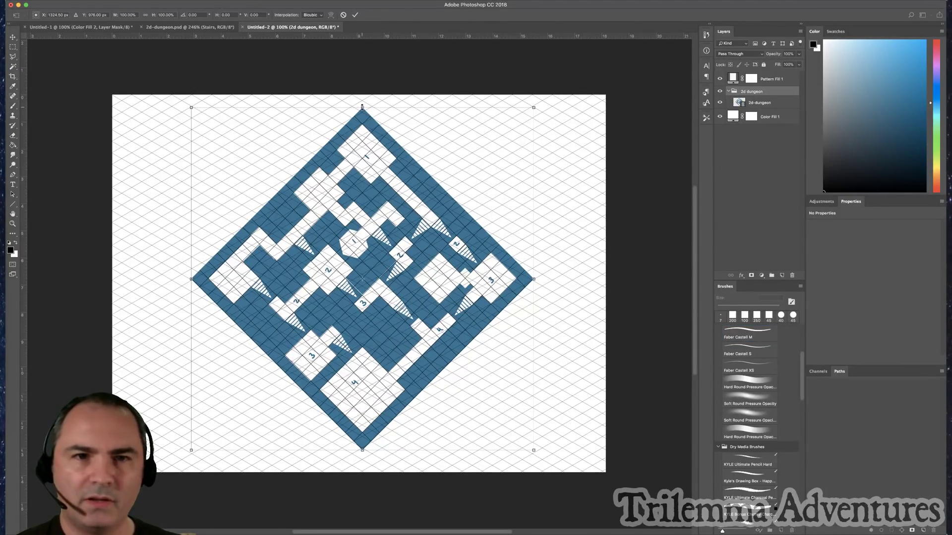
left_click_drag(362, 107, 362, 226)
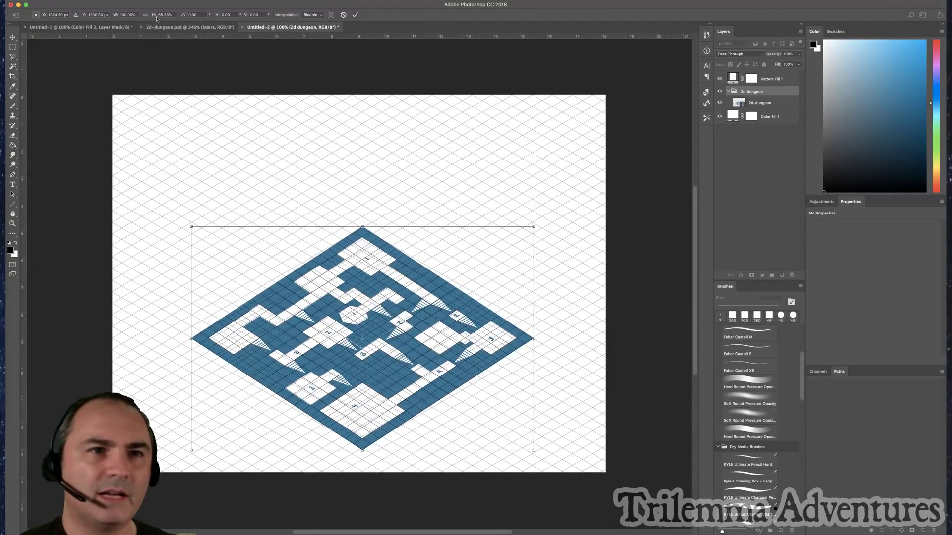
double_click(164, 15)
type("58")
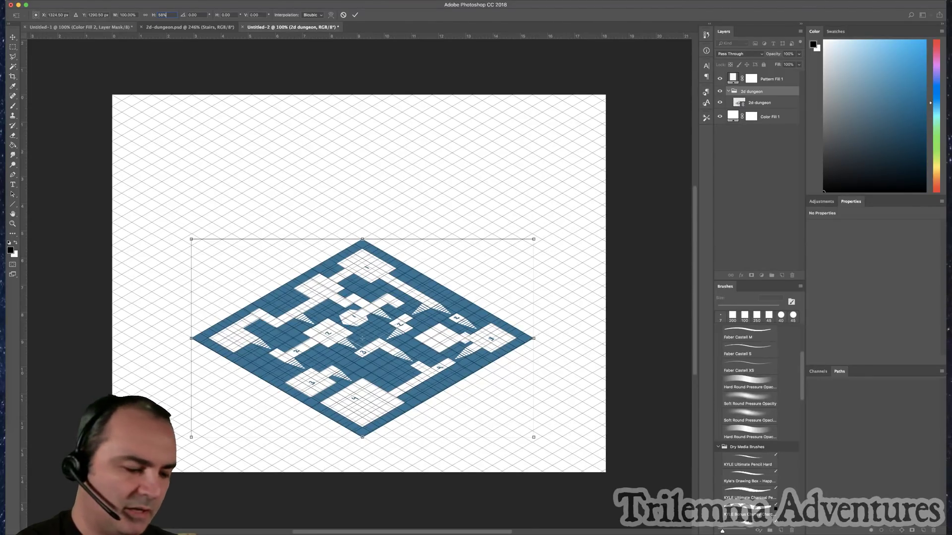
key("Return")
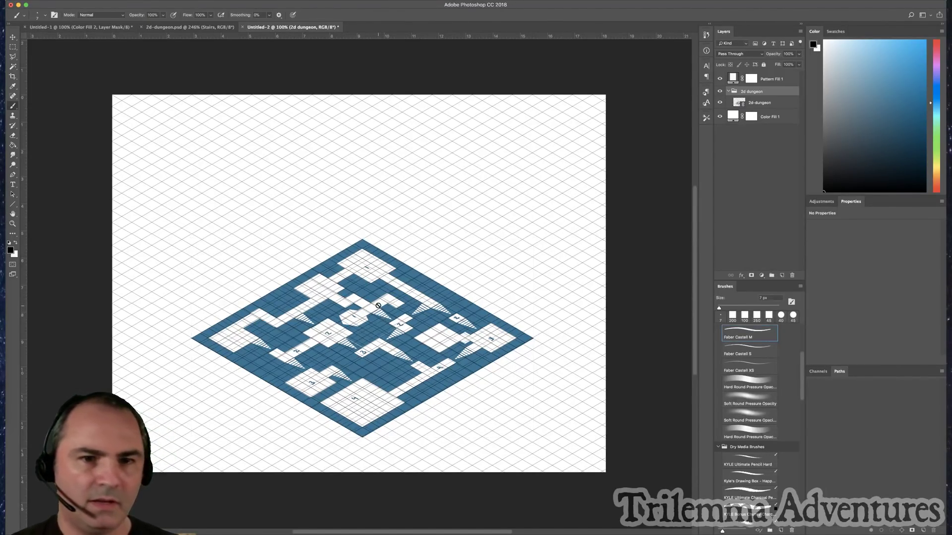
- Move the 2d dungeon group higher on the canvas so its bottom corner meets an isometric grid intersection
key("v")
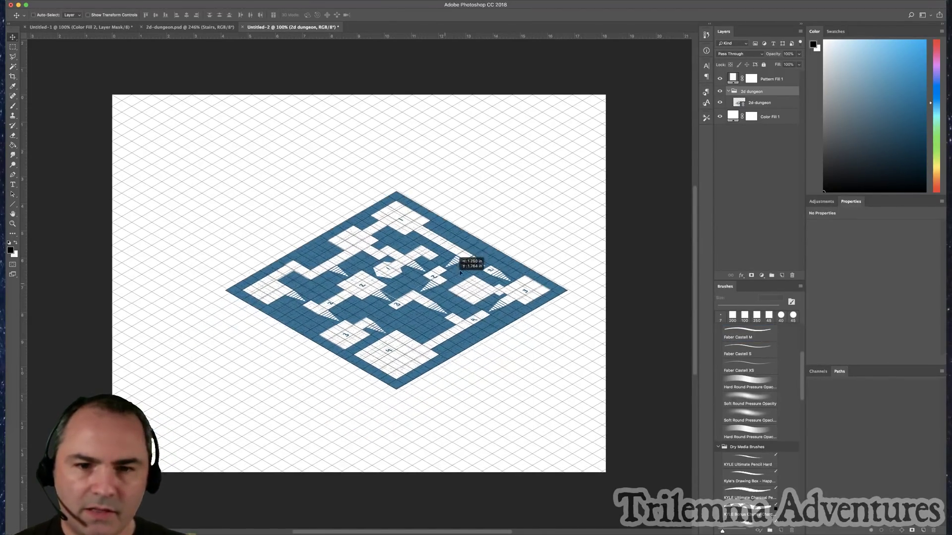
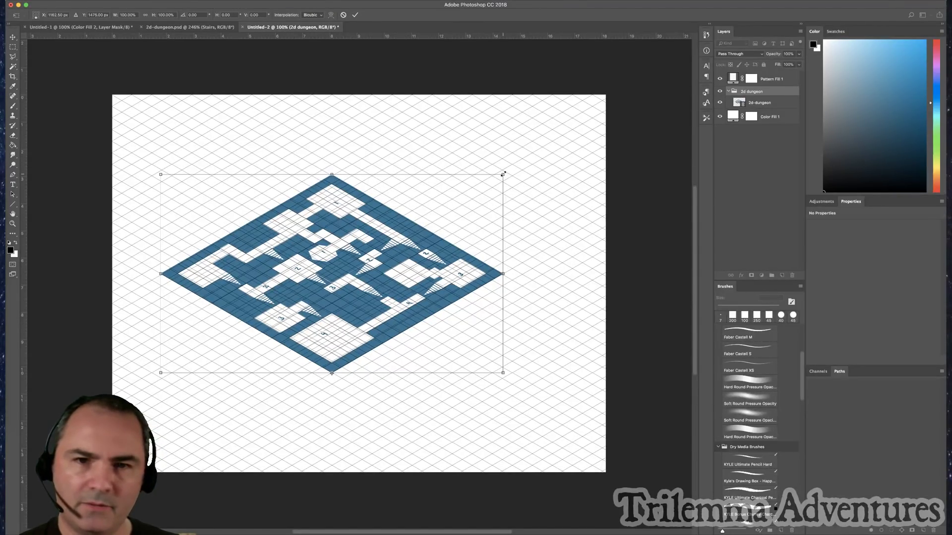
left_click_drag(503, 174, 568, 155)
key("Escape")
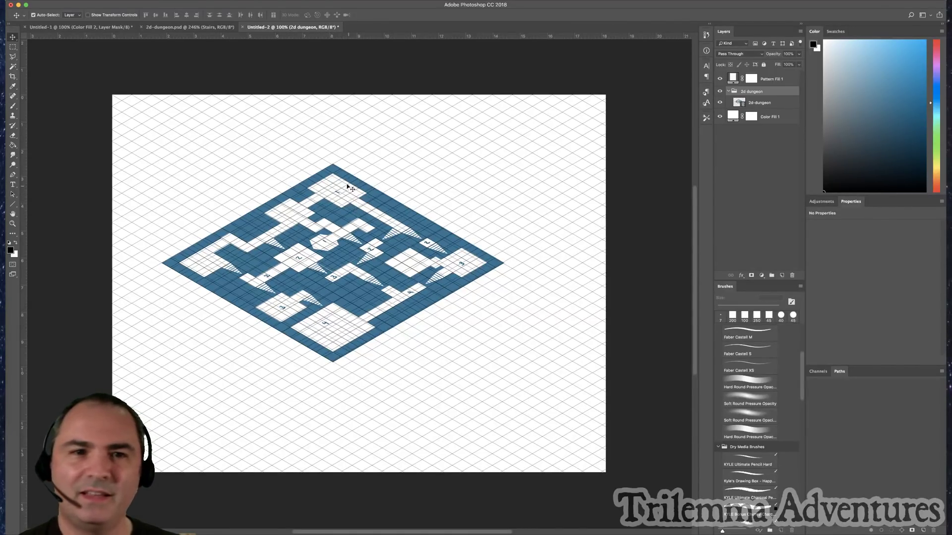
- Enlarge the 2d dungeon group to about 117%, using the map's bottom corner as the transform's reference point
key("ctrl+t")
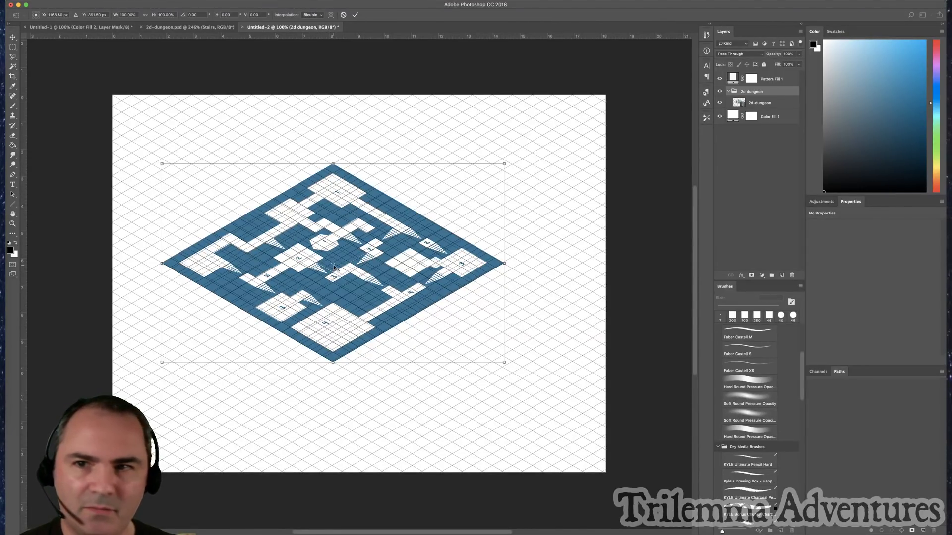
left_click_drag(334, 265, 333, 360)
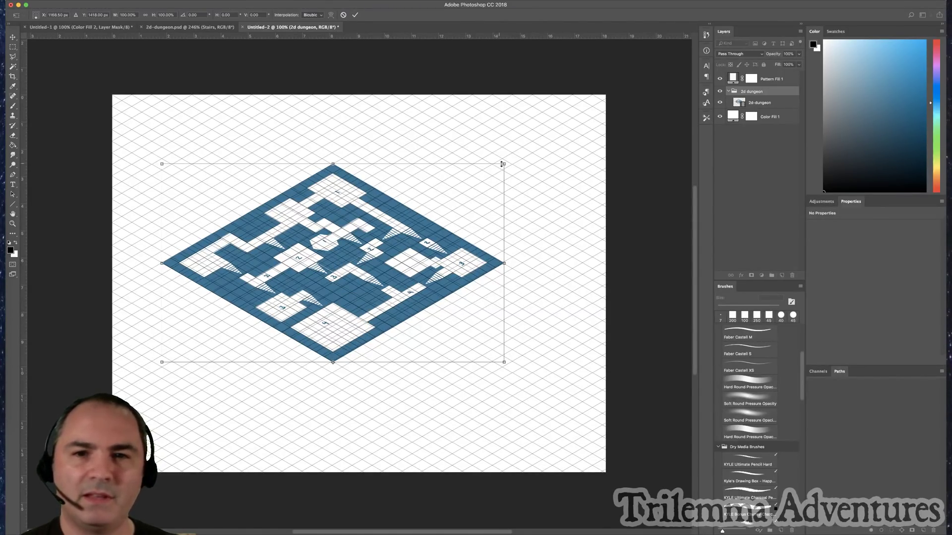
left_click_drag(506, 161, 543, 138)
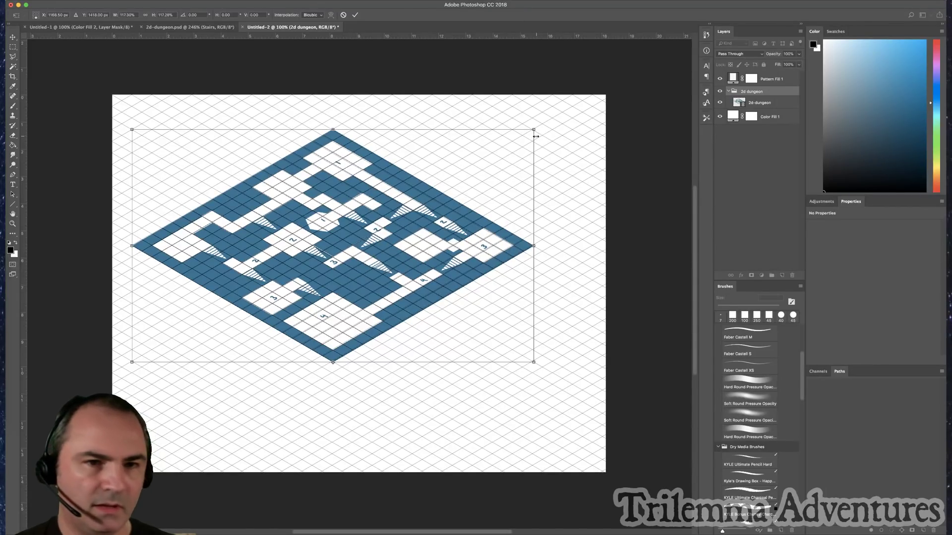
key("Return")
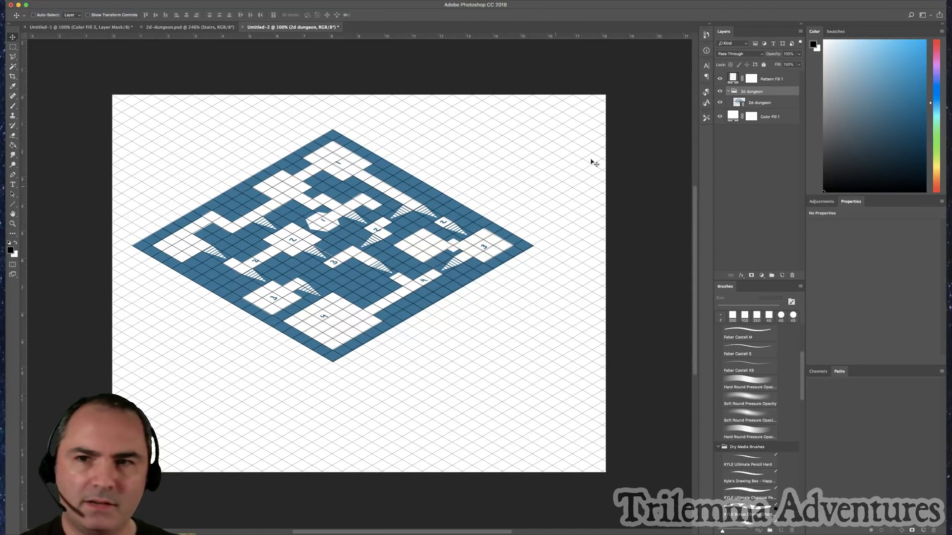
- Transform the 2d dungeon group again with its reference point on the bottom corner, shrinking it to about 99.9%
key("super+t")
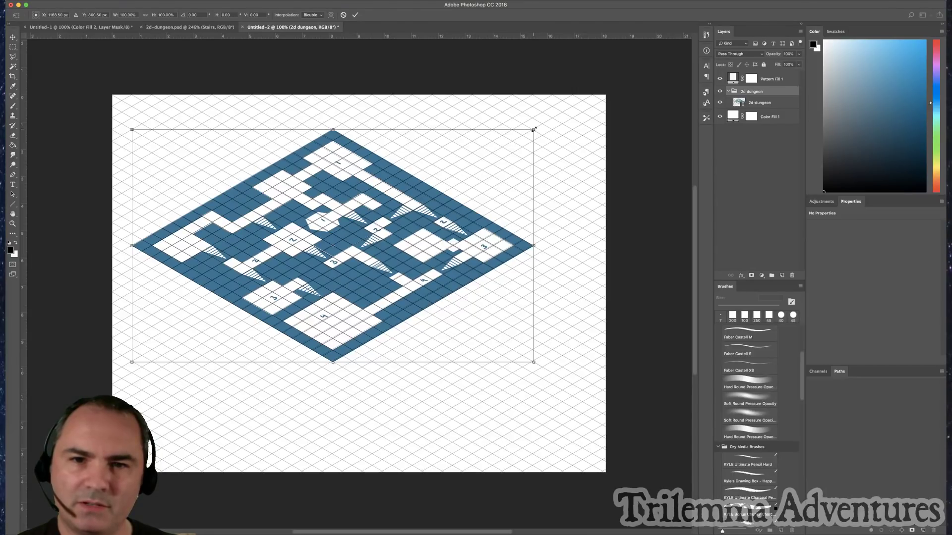
left_click_drag(534, 129, 531, 131)
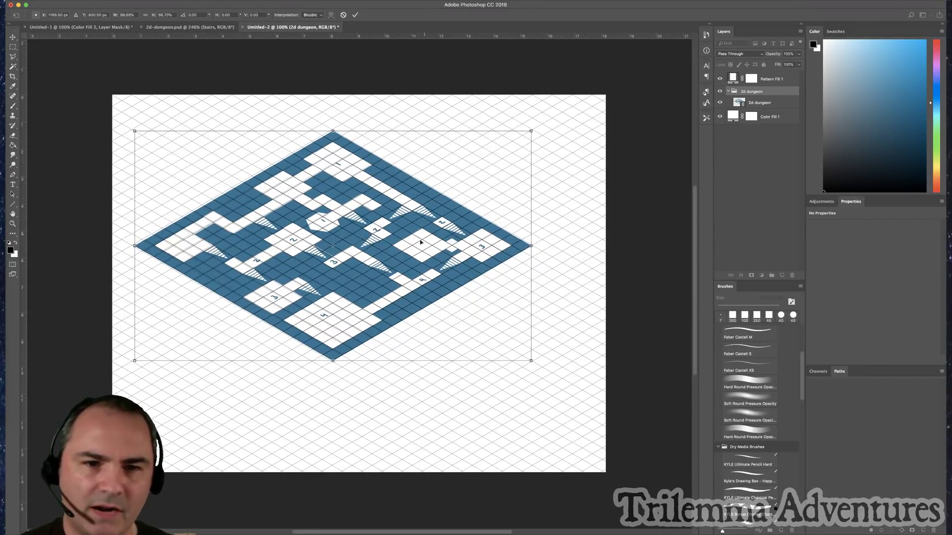
key("super+z")
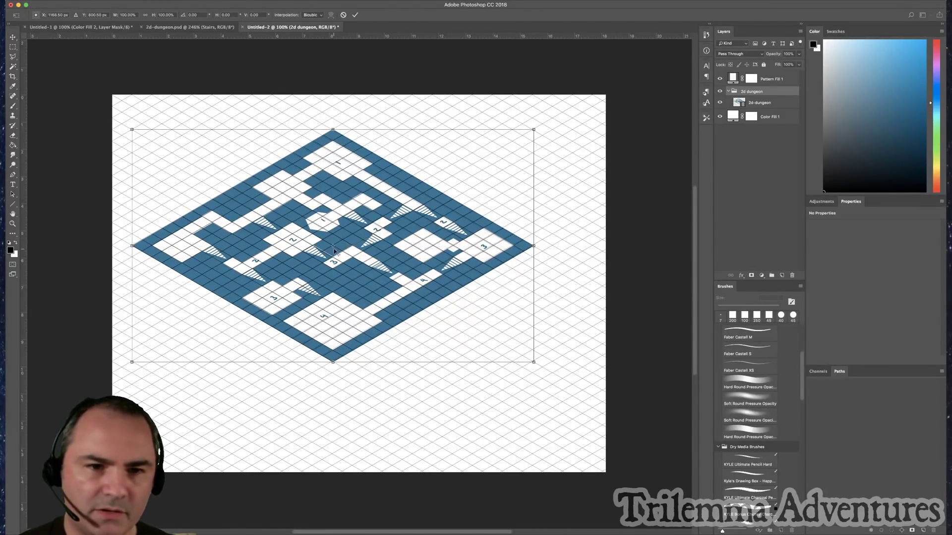
left_click_drag(334, 250, 333, 363)
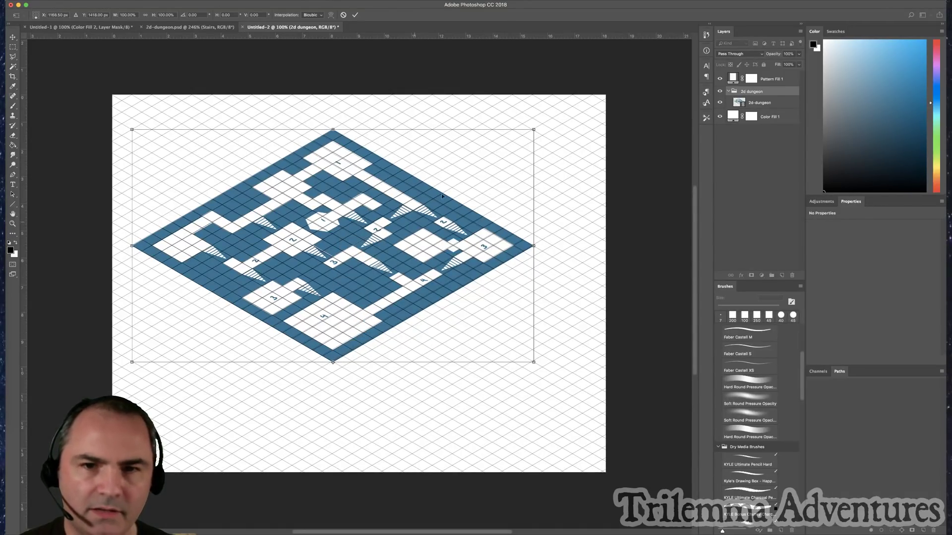
left_click_drag(534, 129, 534, 129)
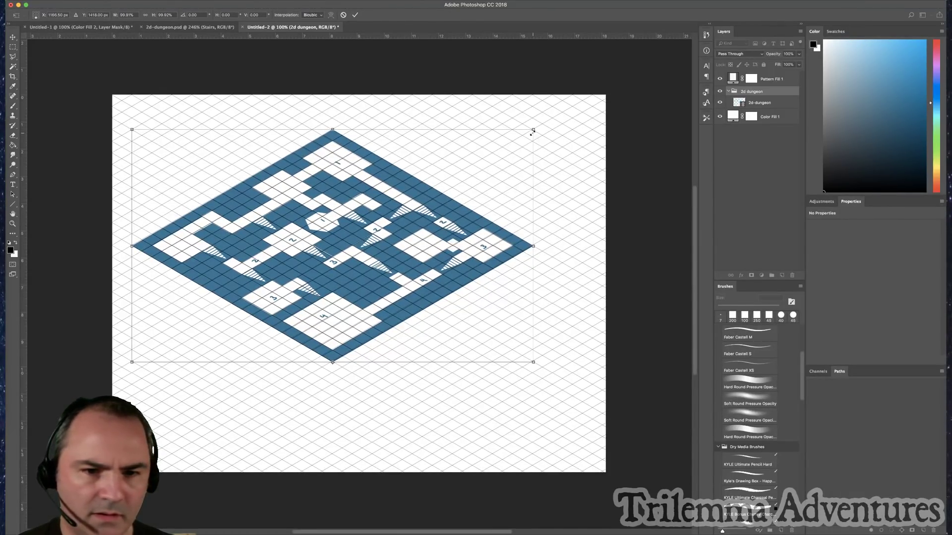
- Nudge the map in small increments to line its bottom corner up with the grid intersection
key("Right")
key("Right")
key("Right")
key("Up")
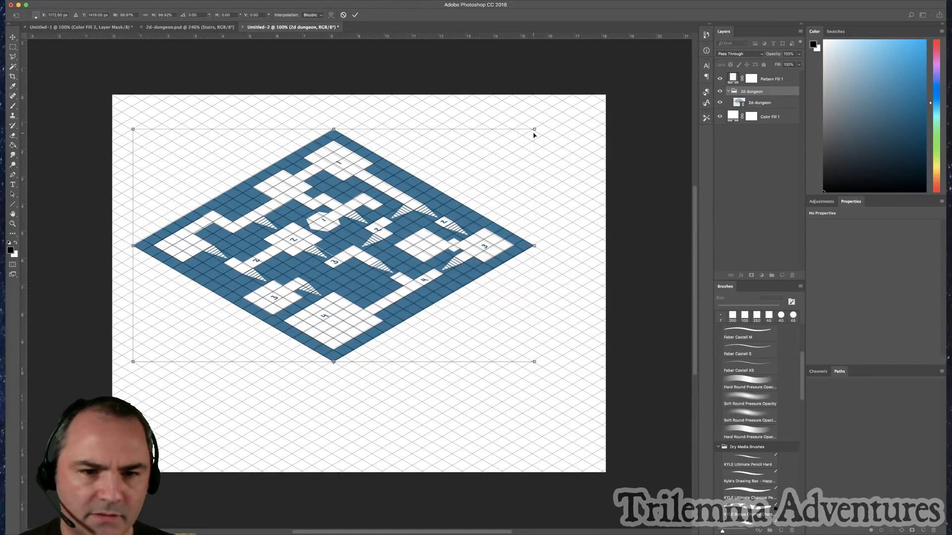
key("Left")
key("Up")
key("Up")
key("Left")
key("Down")
key("Down")
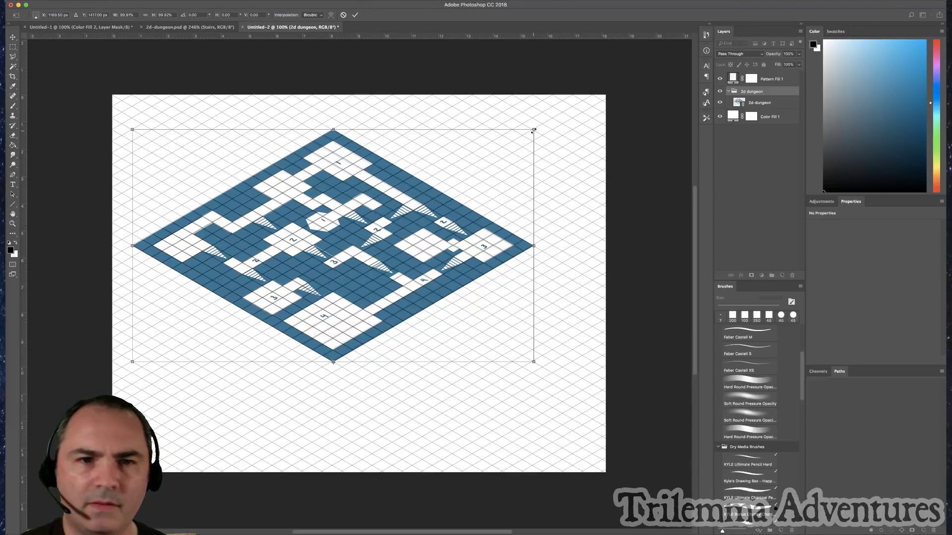
- Shrink the group to about 99.5%, nudge it slightly left and up onto the grid lines, and commit the transform
left_click_drag(534, 129, 534, 131)
key("Left")
key("Left")
key("Left")
key("Left")
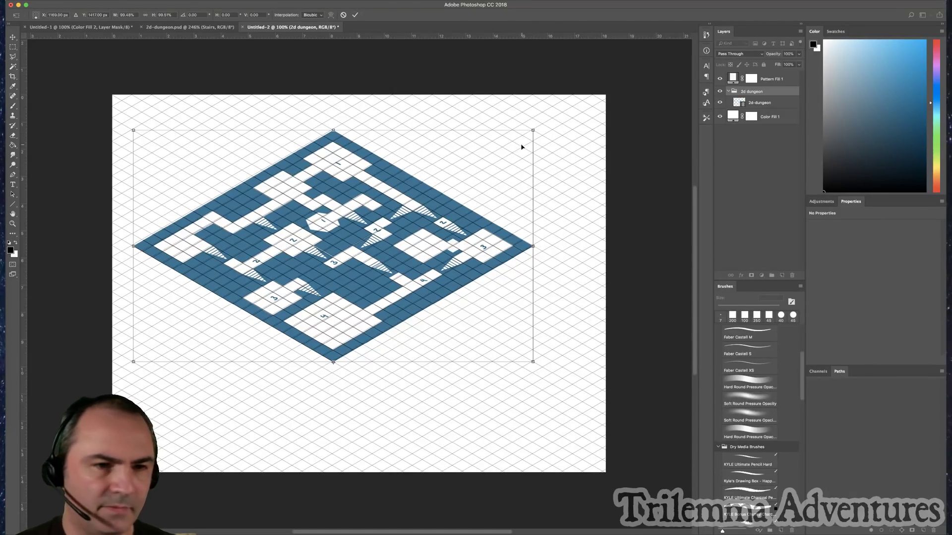
key("Up")
key("Up")
key("Up")
key("Up")
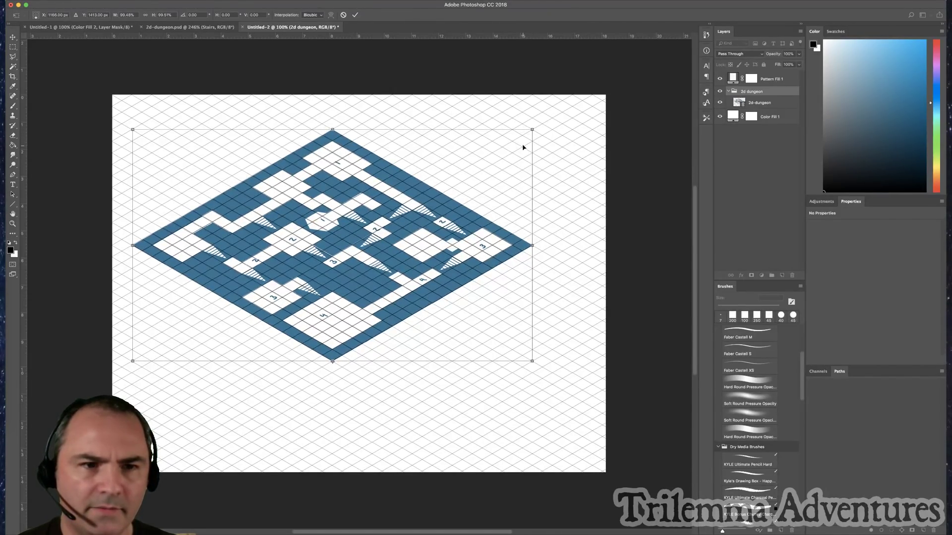
key("Return")
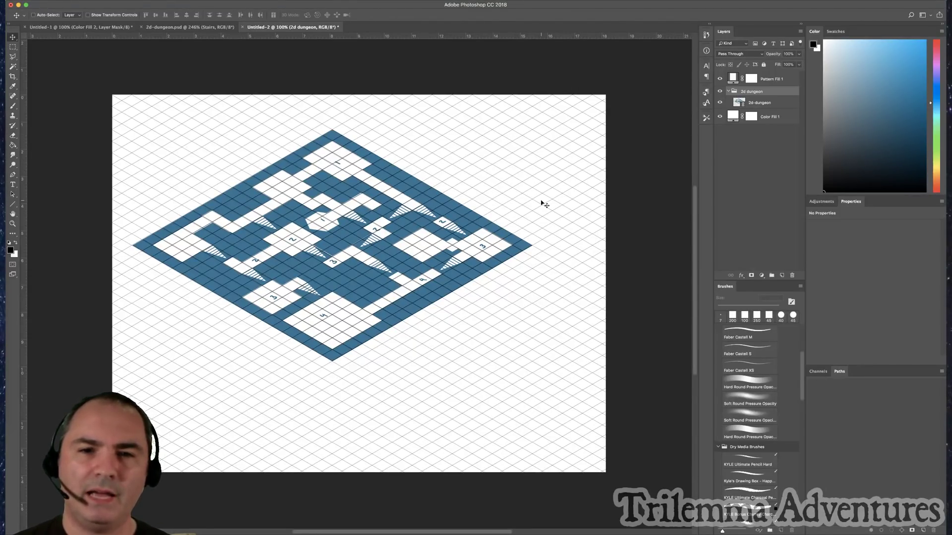
- Duplicate the 2d-dungeon layer inside the 2d dungeon group and shift the copy slightly upward
left_click(741, 105)
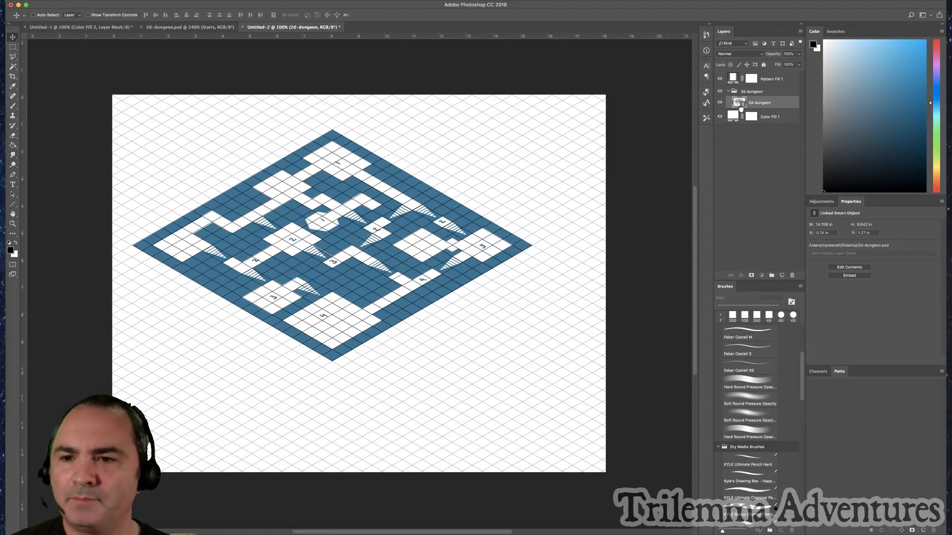
left_click_drag(740, 105, 784, 270)
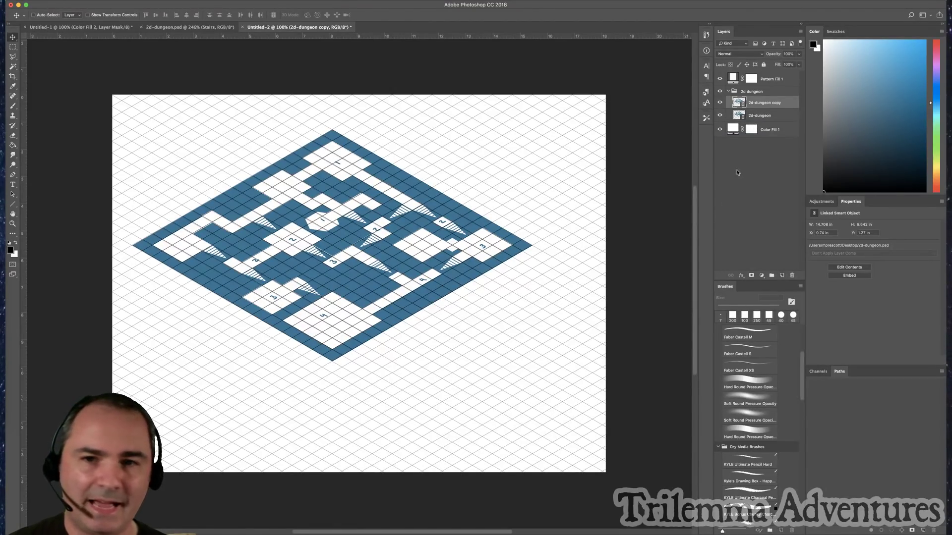
mouse_move(422, 216)
left_mouse_down()
mouse_move(421, 293)
mouse_move(420, 212)
left_mouse_up()
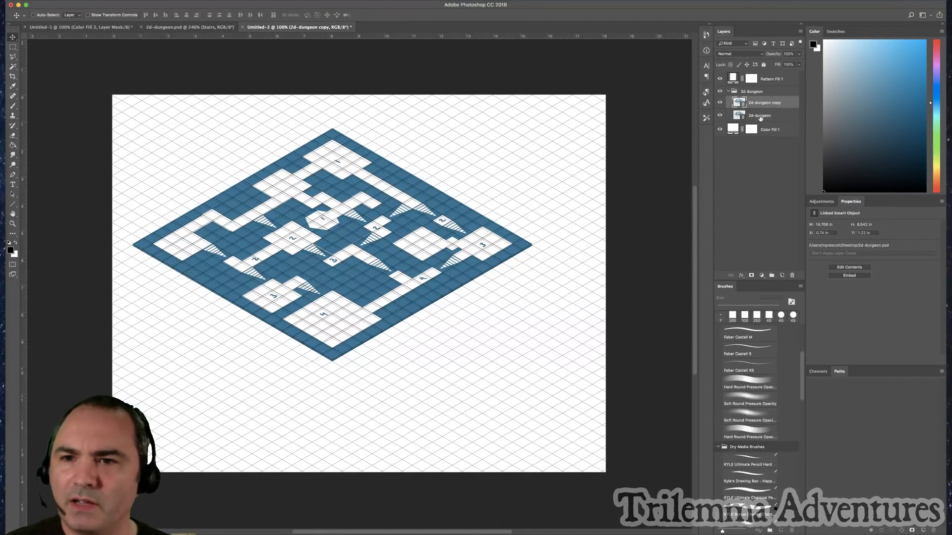
- Rename the lower dungeon layer "original" and the copy "level 1", and hide the original layer
double_click(760, 116)
type("original")
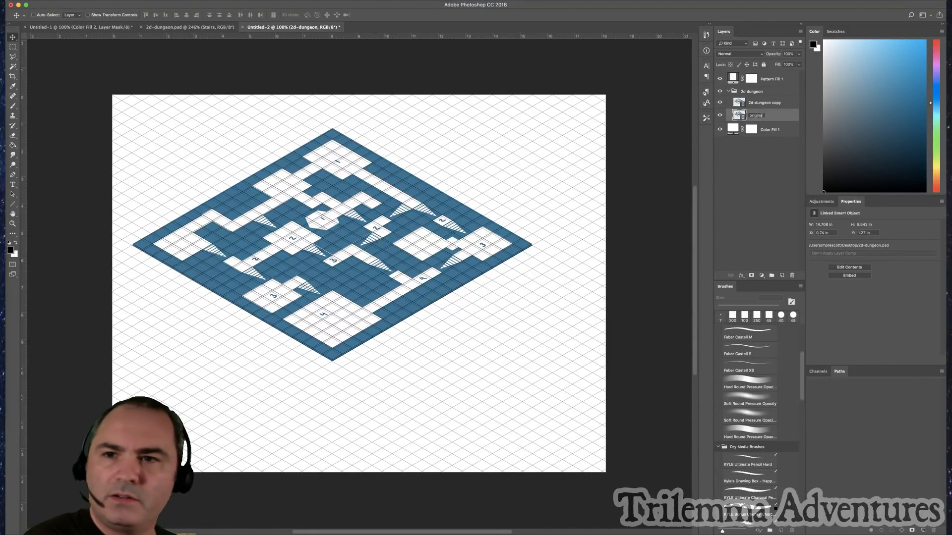
key("Return")
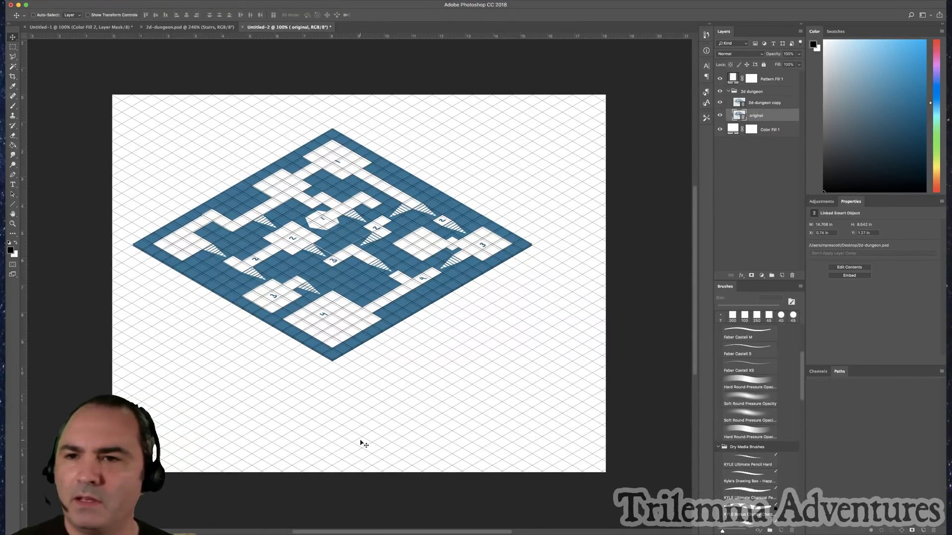
double_click(769, 104)
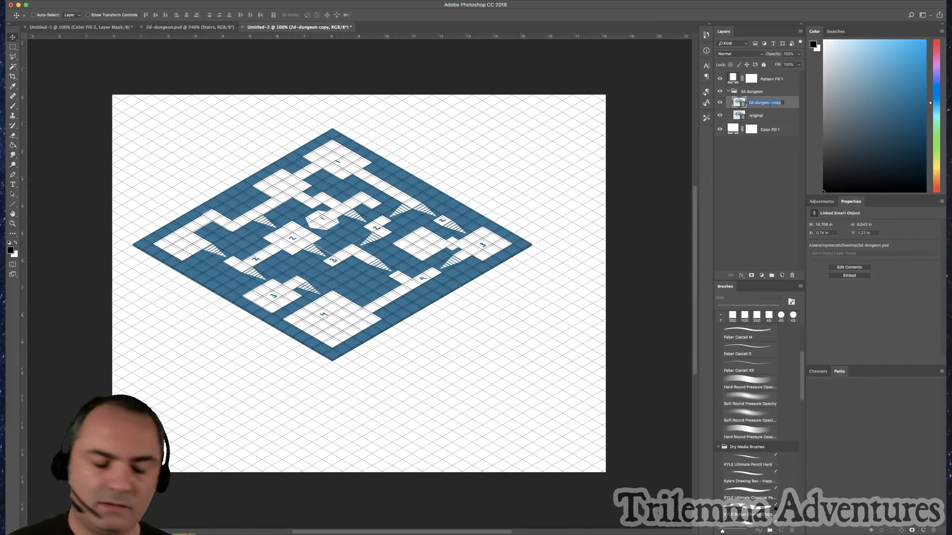
type("level 1")
key("Return")
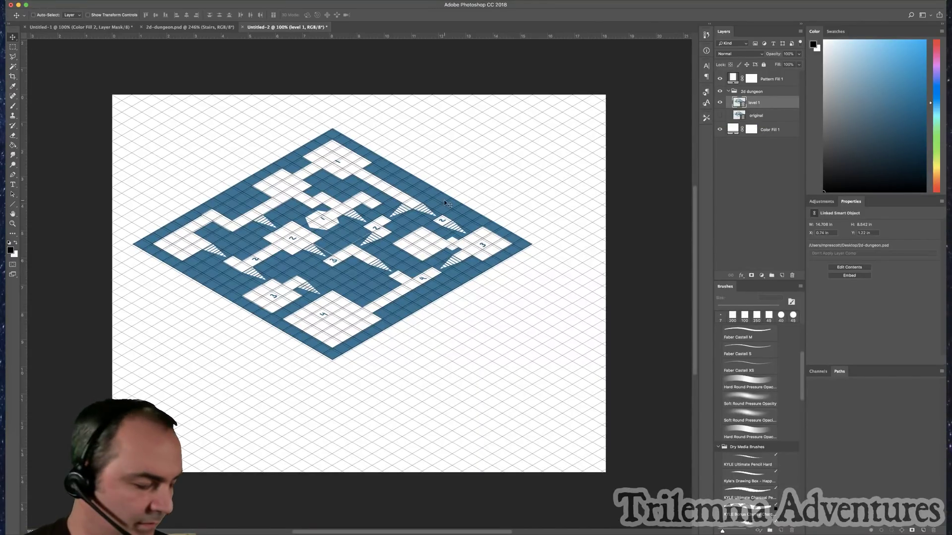
- Nudge the level 1 layer down to realign its squares with the isometric grid
key("Down")
key("Down")
key("Down")
key("Down")
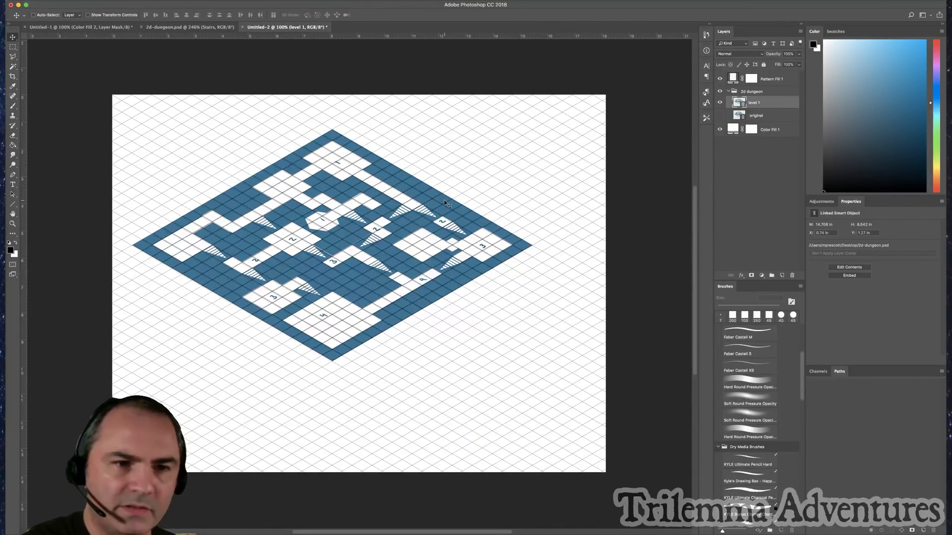
key("Down")
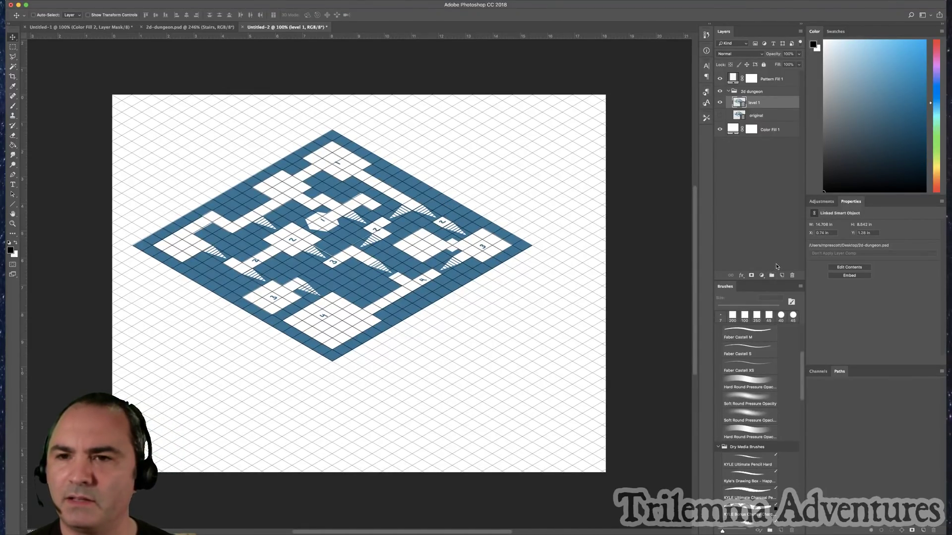
- Add a layer mask to the level 1 layer and choose the Hard Round brush at 100 px with black as the paint colour
left_click(752, 275)
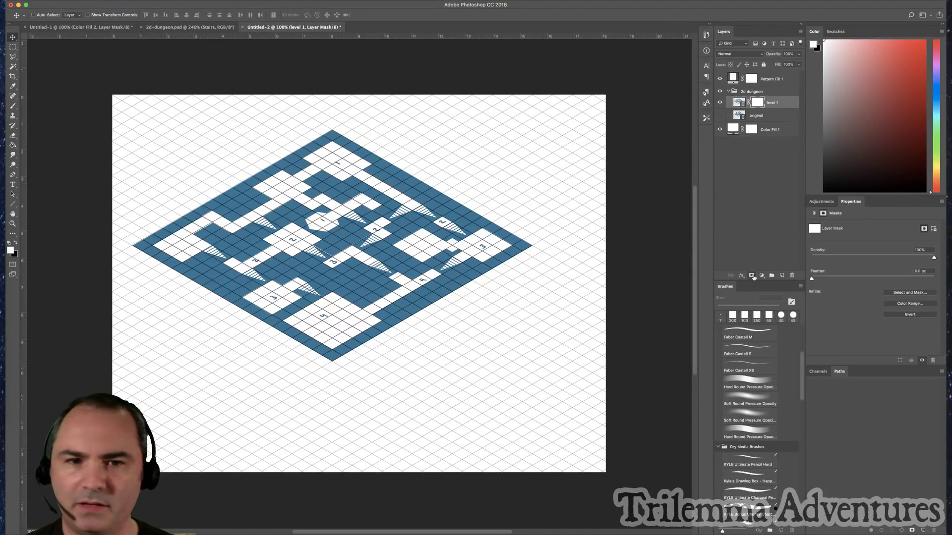
key("x")
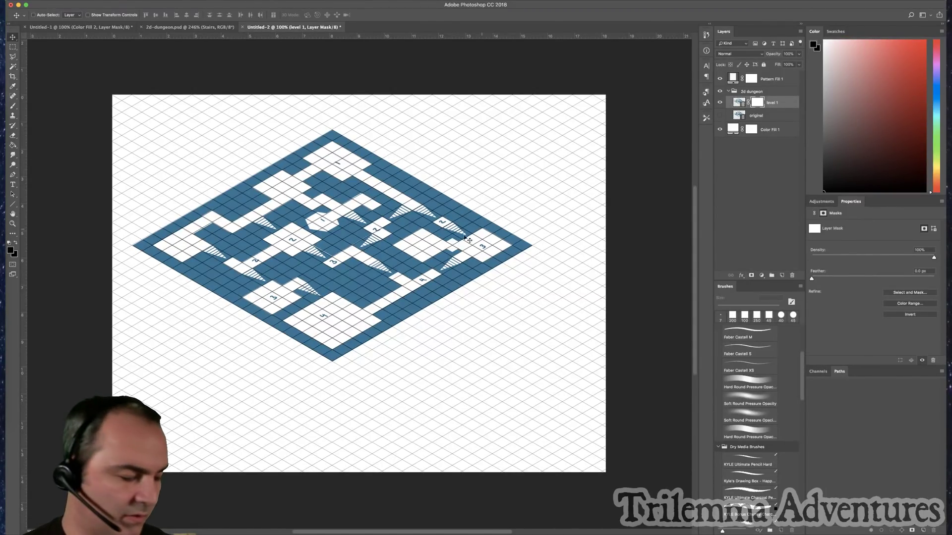
key("b")
right_click(489, 182)
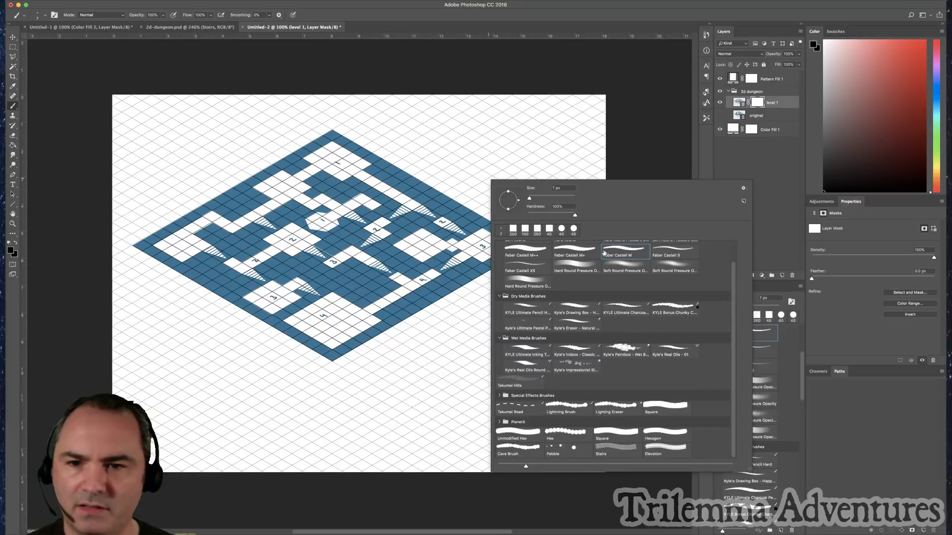
left_click(617, 435)
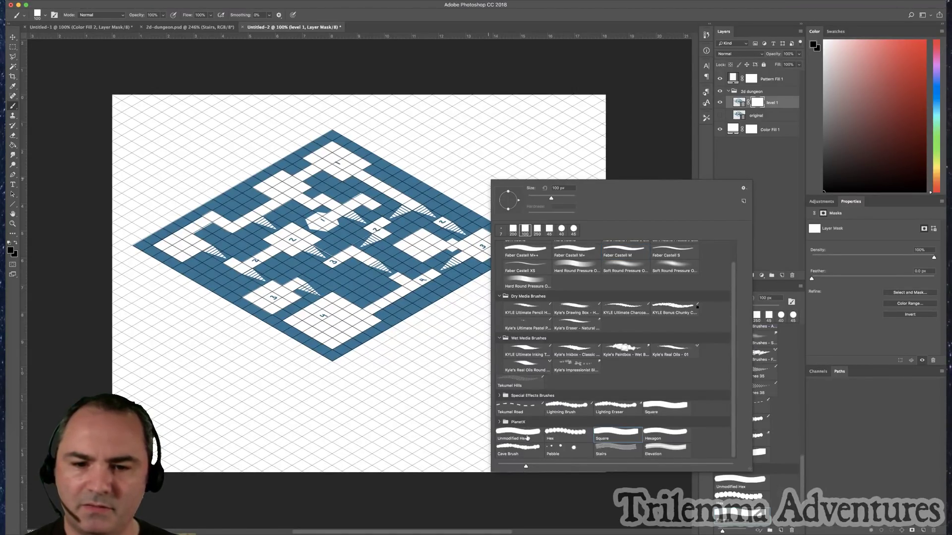
scroll(729, 298, "up", 2)
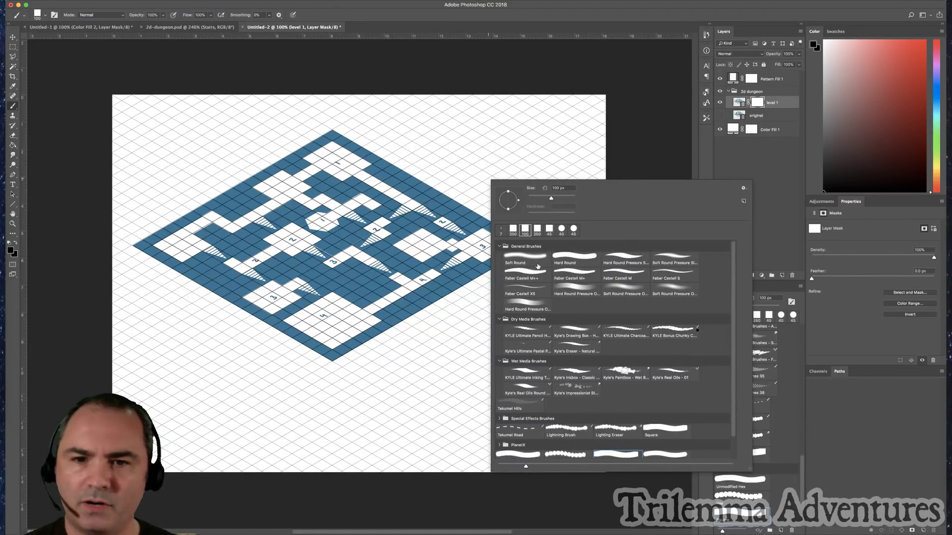
left_click(574, 257)
left_click(663, 130)
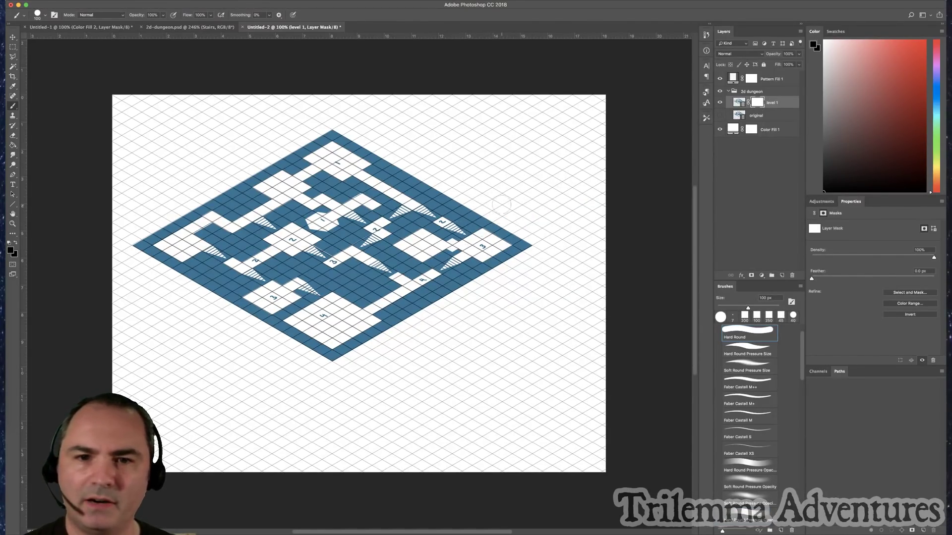
- Paint black on the level 1 mask to hide the dungeon's lower levels, enlarging the brush to 300 px for the large areas
mouse_move(501, 204)
left_mouse_down()
mouse_move(445, 275)
mouse_move(533, 207)
mouse_move(497, 248)
mouse_move(526, 267)
left_mouse_up()
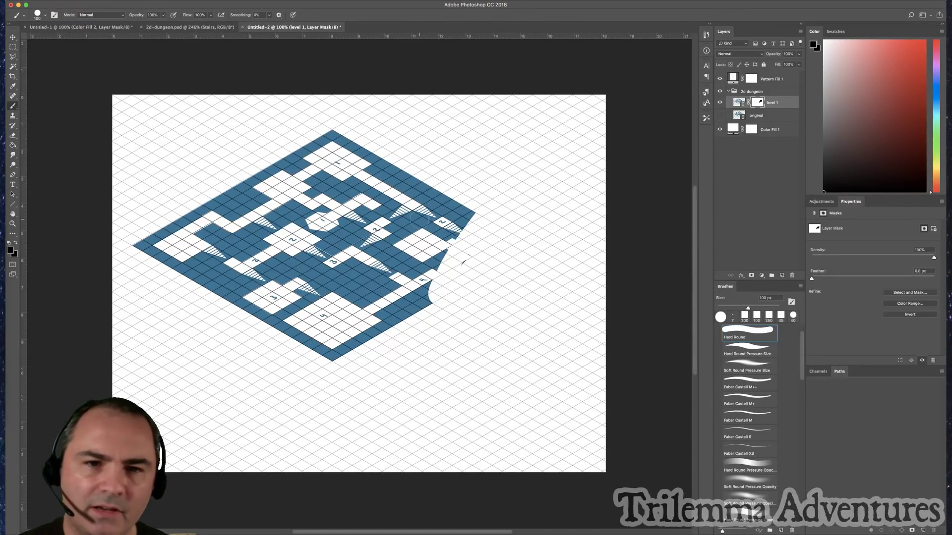
mouse_move(419, 220)
left_mouse_down()
mouse_move(467, 234)
mouse_move(442, 207)
mouse_move(455, 201)
mouse_move(467, 222)
left_mouse_up()
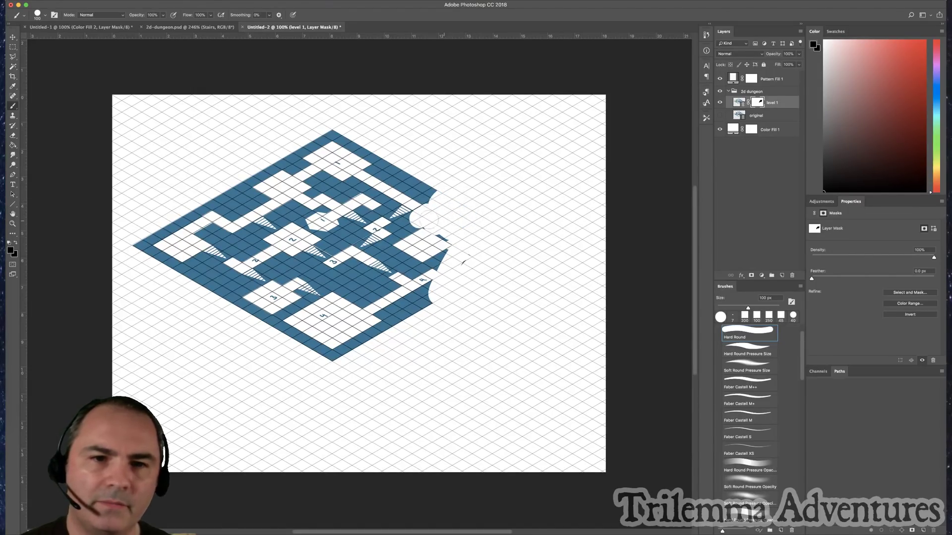
mouse_move(393, 211)
left_mouse_down()
mouse_move(411, 228)
mouse_move(391, 214)
mouse_move(361, 220)
mouse_move(378, 230)
mouse_move(390, 221)
mouse_move(316, 247)
mouse_move(290, 229)
mouse_move(261, 229)
mouse_move(269, 226)
mouse_move(278, 233)
mouse_move(214, 255)
mouse_move(223, 252)
mouse_move(196, 272)
mouse_move(219, 277)
mouse_move(238, 254)
mouse_move(288, 239)
mouse_move(244, 273)
mouse_move(297, 276)
mouse_move(415, 244)
mouse_move(447, 265)
mouse_move(254, 314)
mouse_move(318, 353)
mouse_move(336, 303)
left_mouse_up()
key("bracketright")
key("bracketright")
key("bracketright")
key("bracketright")
key("bracketright")
key("bracketright")
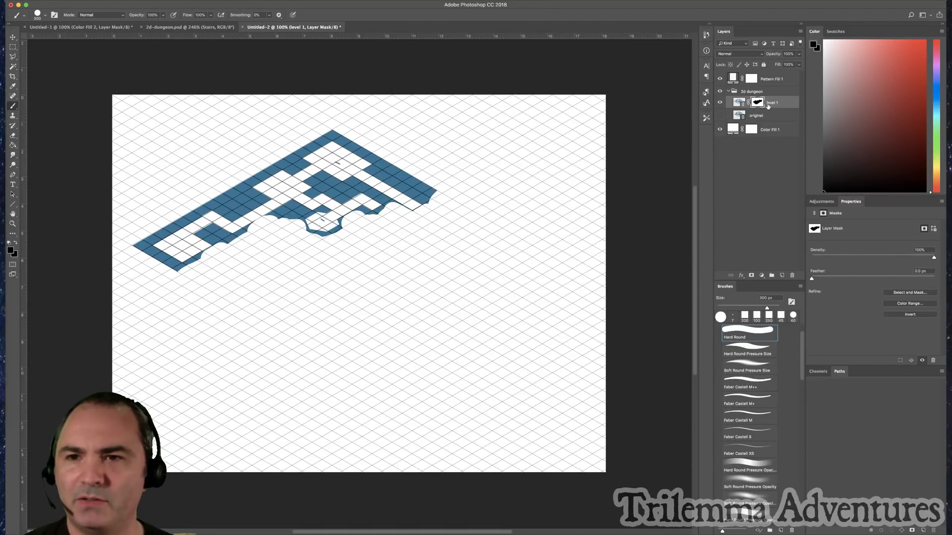
- Paint white on the level 1 mask to bring back some hidden rooms, and undo that stroke
key("x")
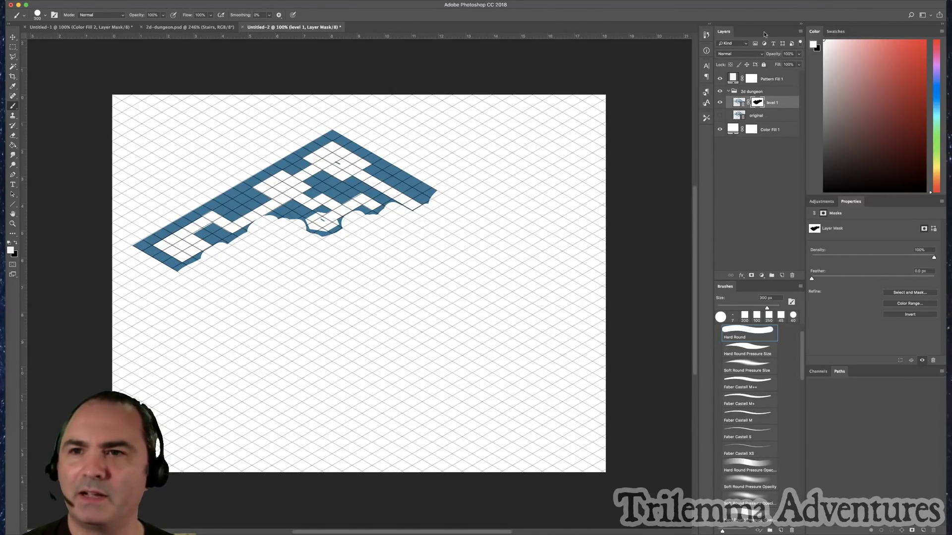
left_click_drag(375, 208, 466, 291)
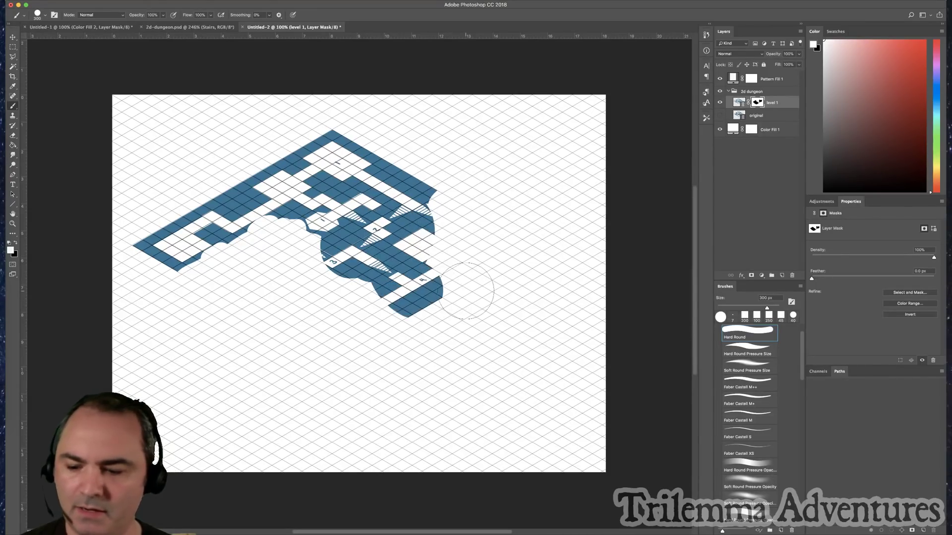
key("super+z")
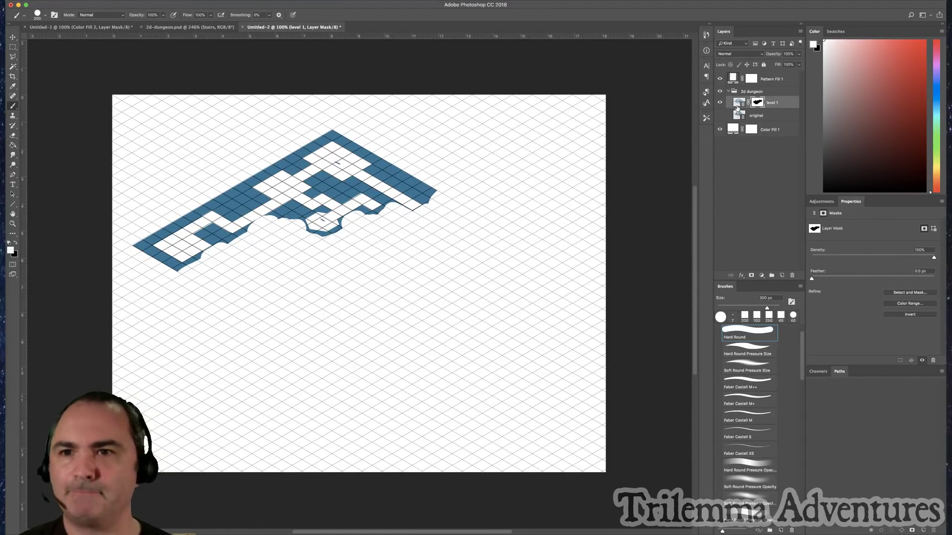
- Duplicate the original layer, make the copy visible and rename it "level 2"
left_click_drag(739, 116, 782, 276)
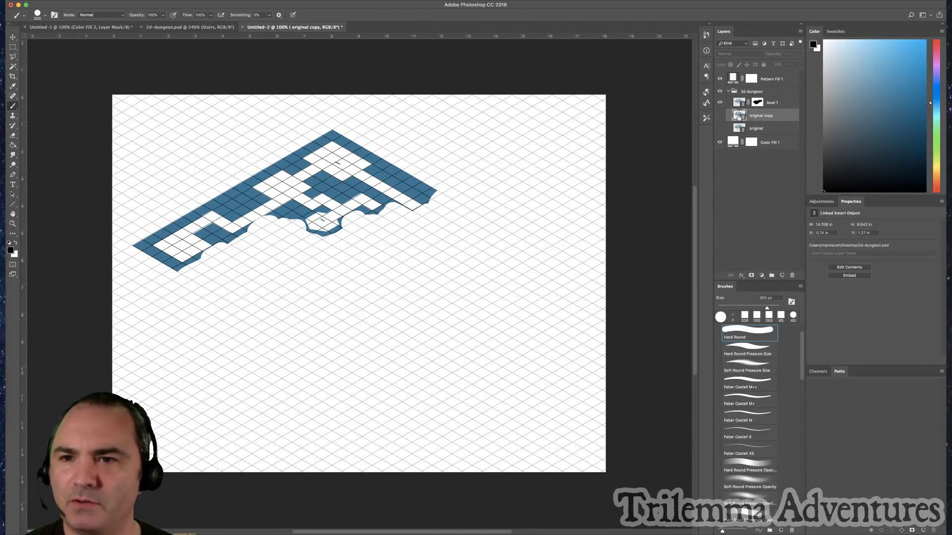
left_click(720, 115)
double_click(762, 116)
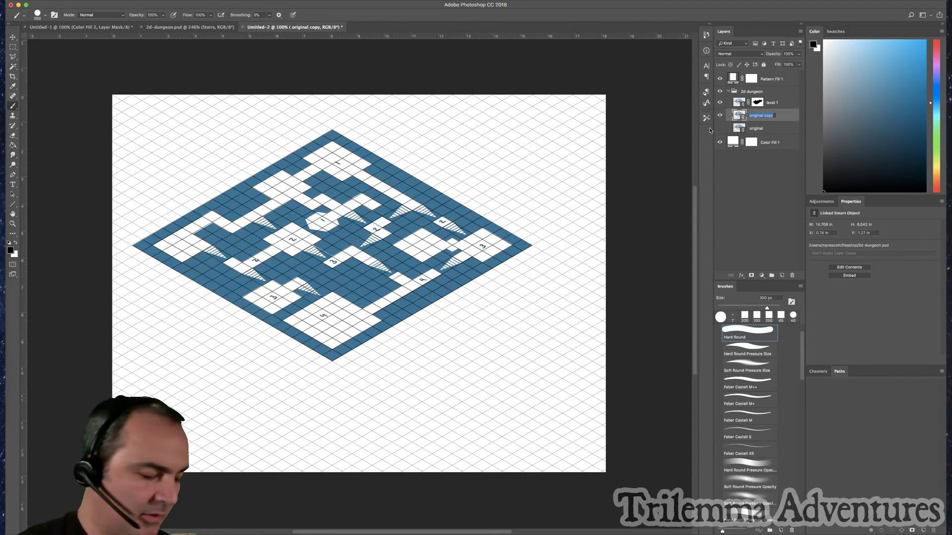
type("level 2")
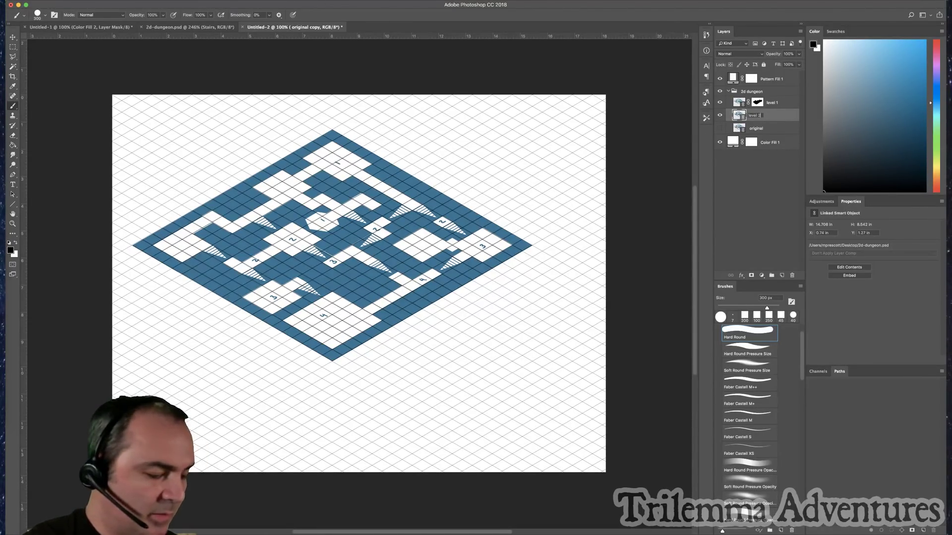
key("Return")
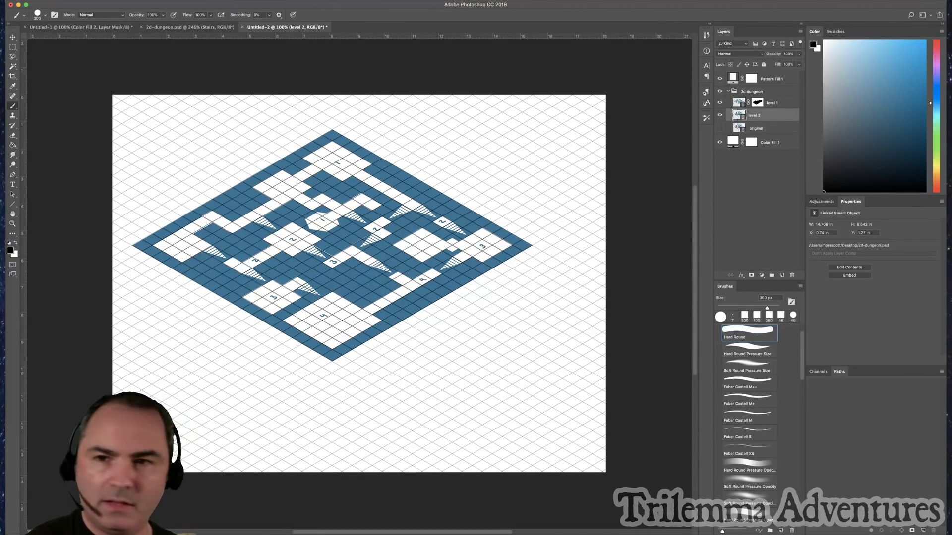
- Hide level 1, add a mask to level 2, and paint out a band along the lower boundary of the level 2 rooms
left_click(720, 103)
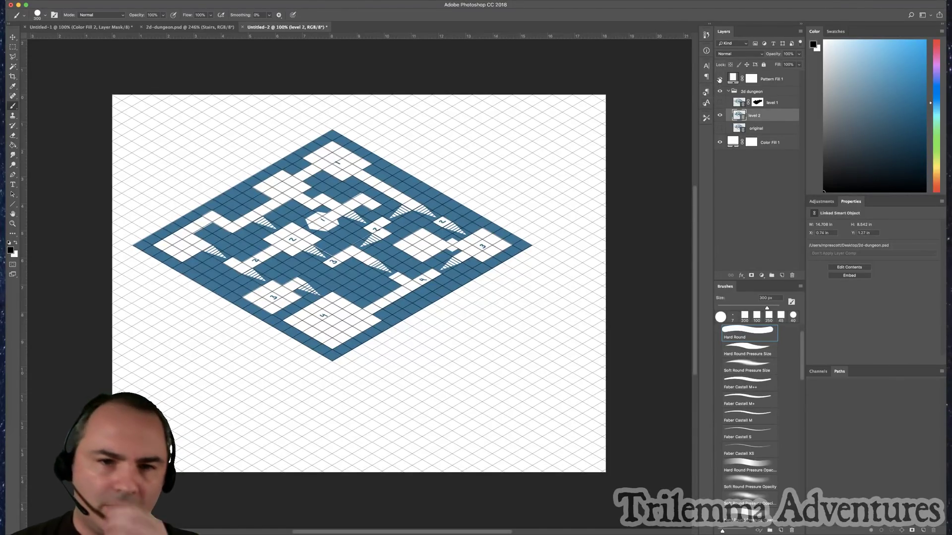
left_click(752, 276)
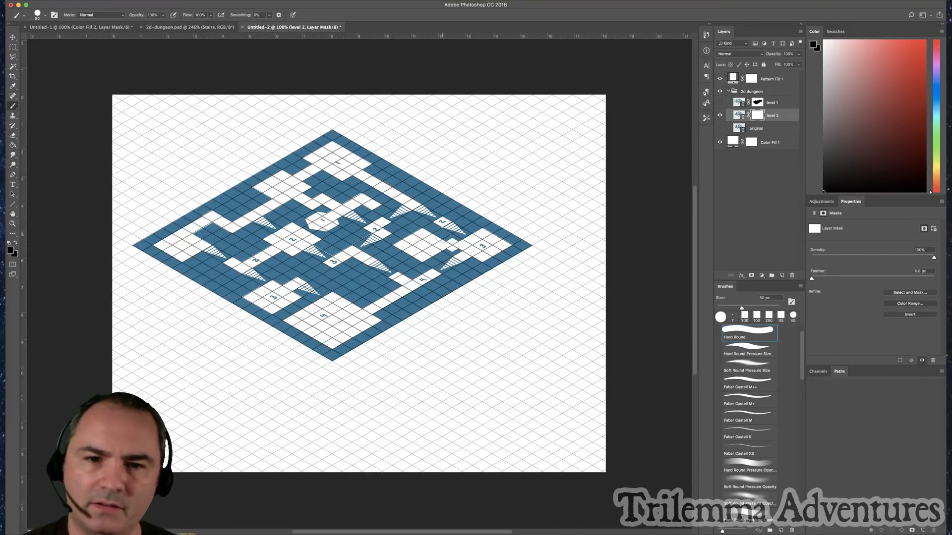
mouse_move(448, 234)
left_mouse_down()
mouse_move(484, 226)
mouse_move(461, 248)
mouse_move(417, 236)
mouse_move(413, 244)
left_mouse_up()
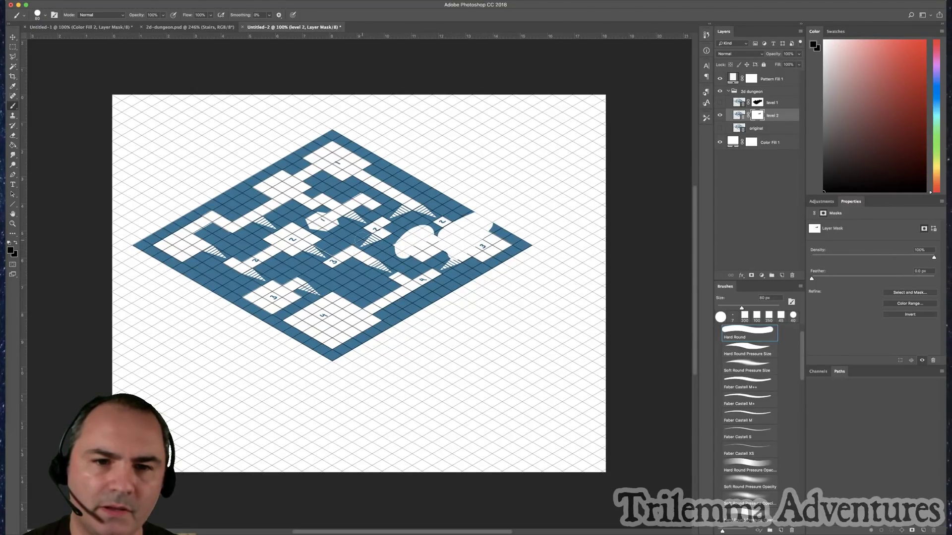
left_click(367, 241)
mouse_move(366, 241)
left_mouse_down()
mouse_move(399, 242)
mouse_move(369, 256)
mouse_move(311, 255)
mouse_move(323, 252)
mouse_move(210, 293)
left_mouse_up()
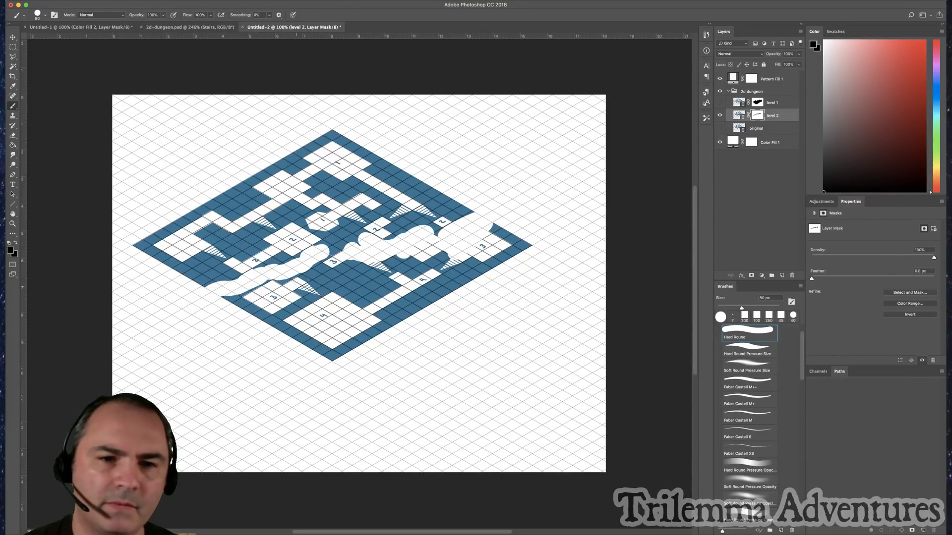
mouse_move(320, 254)
left_mouse_down()
mouse_move(441, 241)
mouse_move(413, 255)
mouse_move(449, 260)
left_mouse_up()
- Mask out the rest of the map below the level 2 rooms, enlarging the brush up to 700 px
key("bracketright")
key("bracketright")
key("bracketright")
key("bracketright")
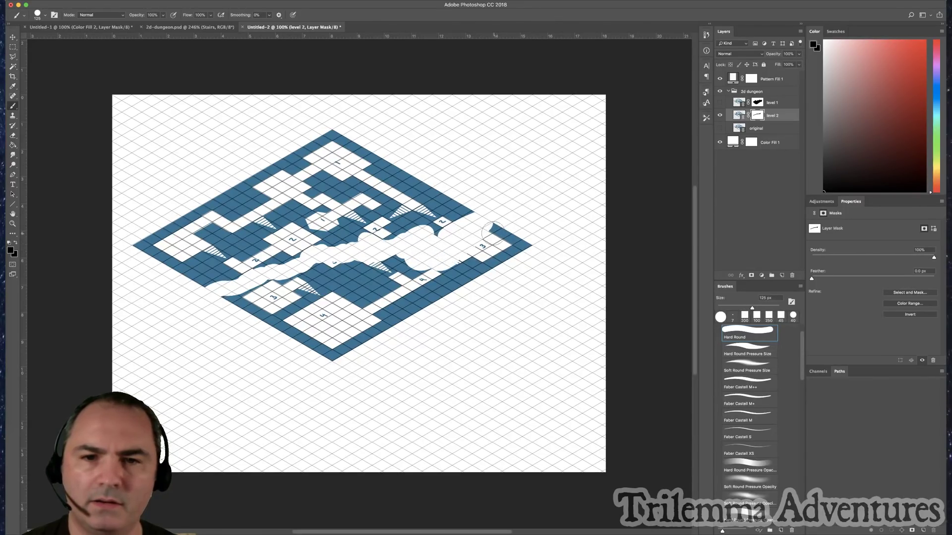
mouse_move(490, 233)
left_mouse_down()
mouse_move(522, 237)
mouse_move(509, 253)
left_mouse_up()
key("bracketright")
key("bracketright")
key("bracketright")
key("bracketright")
key("bracketright")
key("bracketright")
key("bracketright")
key("bracketright")
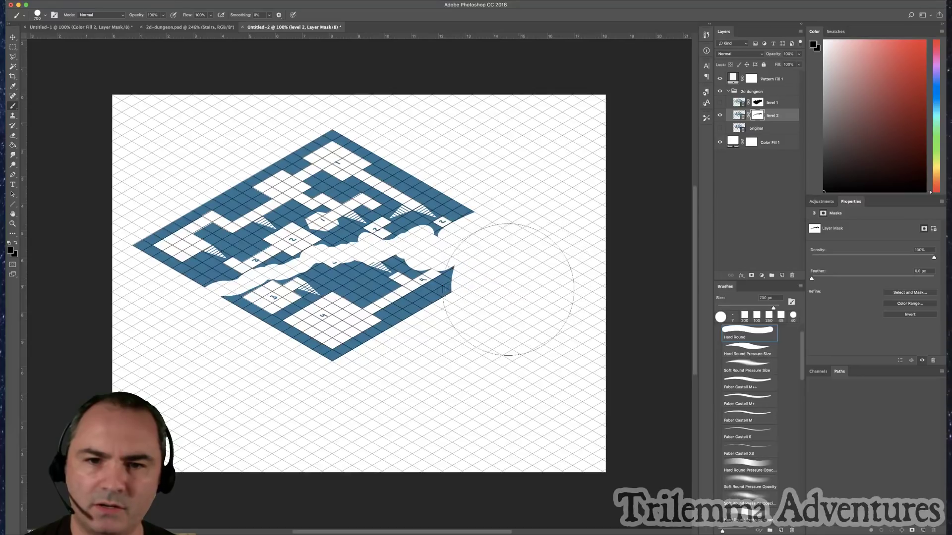
mouse_move(515, 293)
left_mouse_down()
mouse_move(358, 325)
mouse_move(340, 314)
mouse_move(259, 340)
mouse_move(282, 335)
left_mouse_up()
- Paint out the level 1 rooms above the staircases on the level 2 mask, starting with a 60 px brush
key("bracketleft")
key("bracketleft")
key("bracketleft")
key("bracketleft")
key("bracketleft")
key("bracketleft")
key("bracketleft")
key("bracketleft")
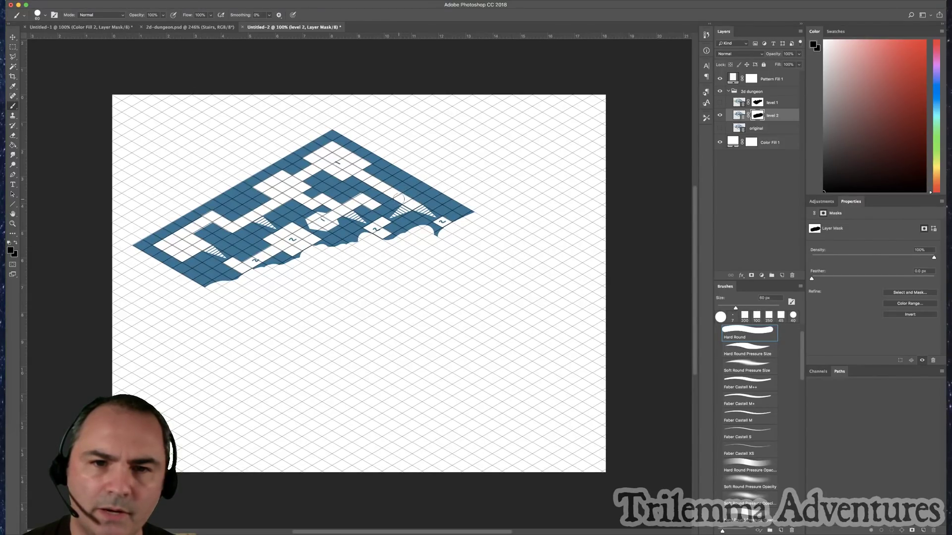
mouse_move(400, 199)
left_mouse_down()
mouse_move(449, 190)
mouse_move(359, 198)
mouse_move(337, 216)
mouse_move(399, 194)
mouse_move(415, 176)
left_mouse_up()
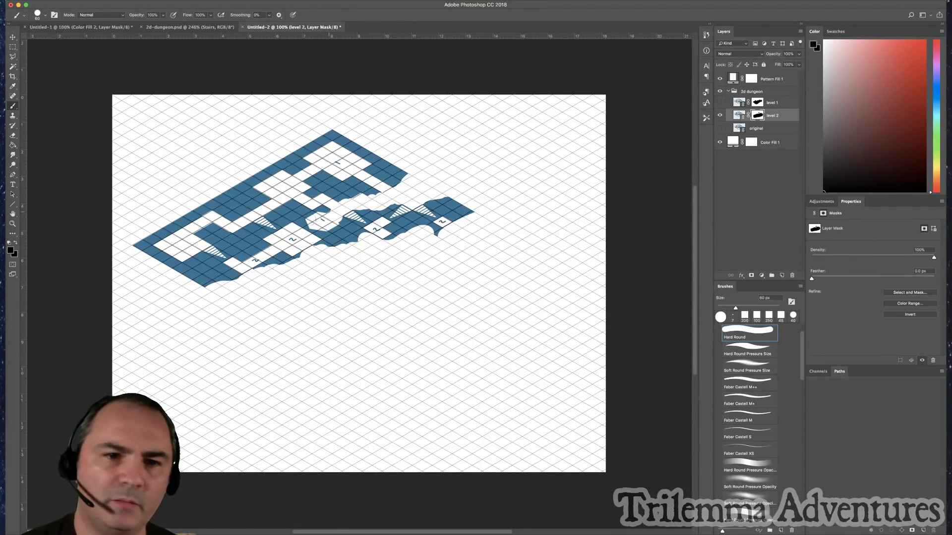
mouse_move(333, 215)
left_mouse_down()
mouse_move(259, 209)
mouse_move(234, 247)
mouse_move(204, 241)
mouse_move(172, 276)
mouse_move(185, 256)
mouse_move(171, 265)
mouse_move(149, 243)
mouse_move(156, 231)
mouse_move(189, 226)
mouse_move(186, 239)
mouse_move(189, 228)
mouse_move(230, 227)
mouse_move(202, 208)
mouse_move(327, 132)
mouse_move(407, 173)
mouse_move(335, 194)
mouse_move(321, 210)
mouse_move(294, 197)
mouse_move(250, 202)
mouse_move(321, 163)
mouse_move(311, 168)
mouse_move(359, 157)
left_mouse_up()
key("]")
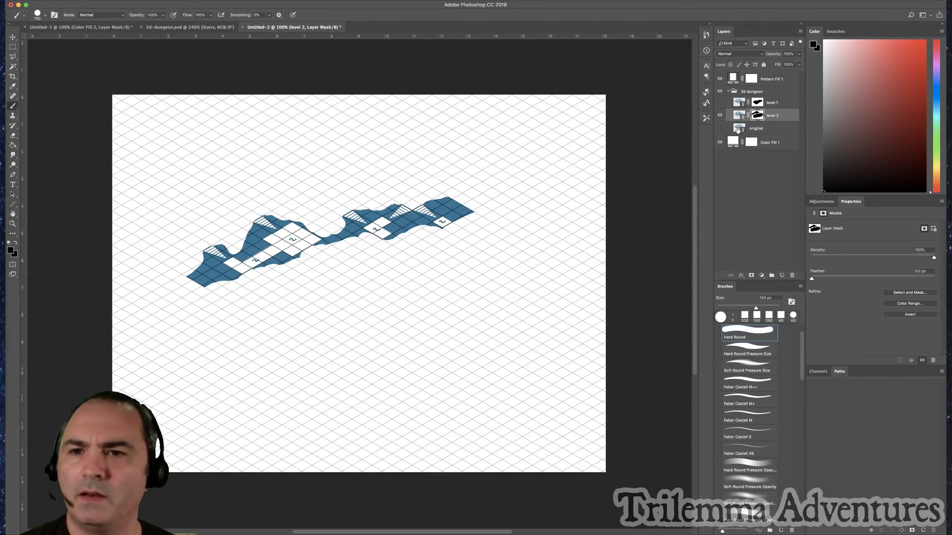
- Hide the level 2 layer, duplicate the original layer and rename the copy "level 3"
left_click(720, 116)
left_click_drag(751, 130, 782, 275)
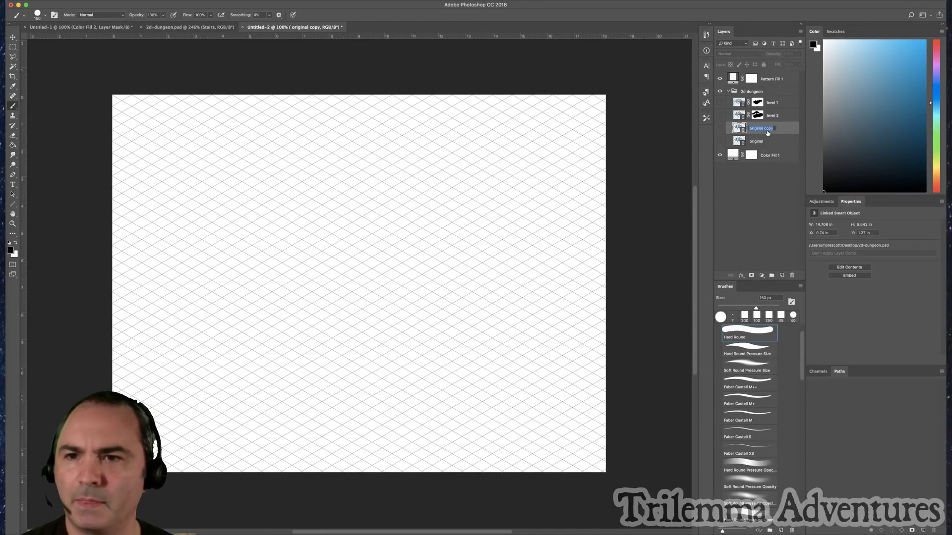
key("BackSpace")
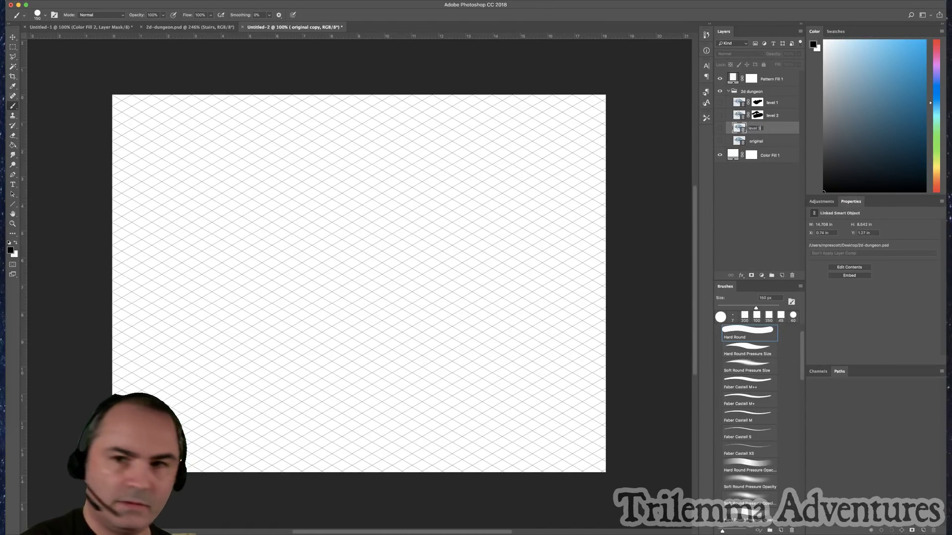
key("Return")
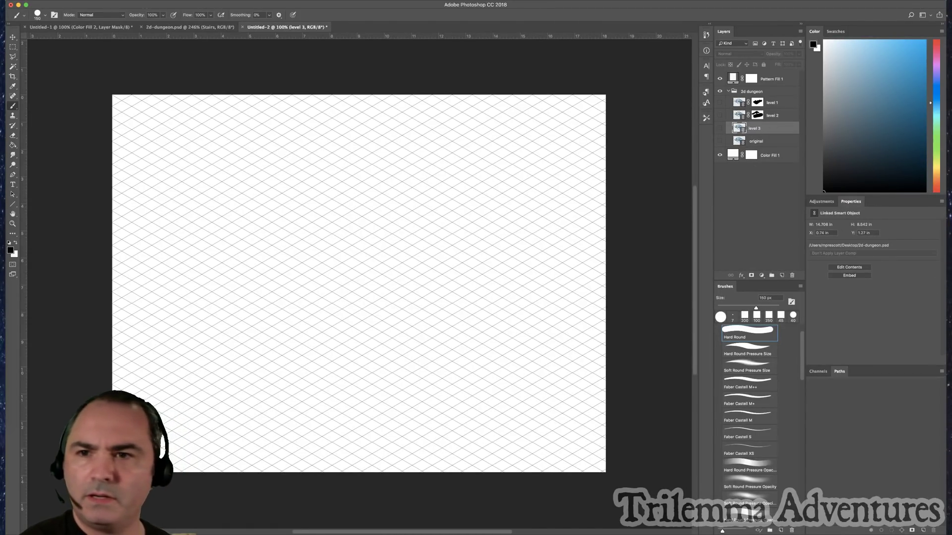
- Show level 3, add a layer mask to it, and paint out the level 1 and 2 areas above its staircases
left_click(721, 128)
left_click(751, 276)
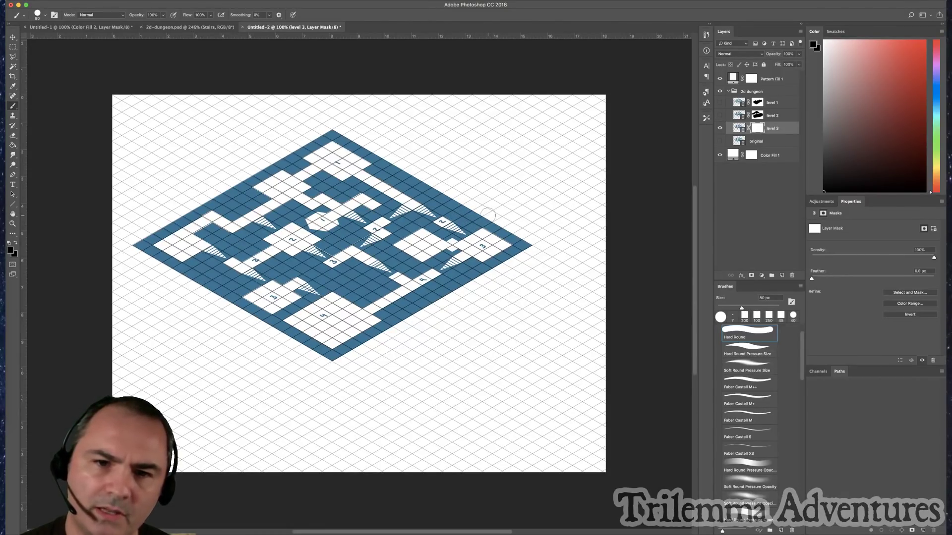
mouse_move(496, 214)
left_mouse_down()
mouse_move(413, 217)
mouse_move(393, 233)
mouse_move(374, 224)
mouse_move(305, 238)
mouse_move(291, 255)
mouse_move(240, 264)
mouse_move(198, 299)
mouse_move(202, 274)
mouse_move(227, 243)
mouse_move(155, 243)
mouse_move(277, 165)
mouse_move(347, 149)
mouse_move(464, 208)
mouse_move(429, 194)
mouse_move(392, 209)
mouse_move(418, 210)
mouse_move(366, 203)
mouse_move(285, 228)
mouse_move(211, 232)
mouse_move(312, 171)
mouse_move(333, 186)
left_mouse_up()
key("bracketright")
key("bracketright")
key("bracketright")
key("bracketright")
key("bracketright")
key("bracketright")
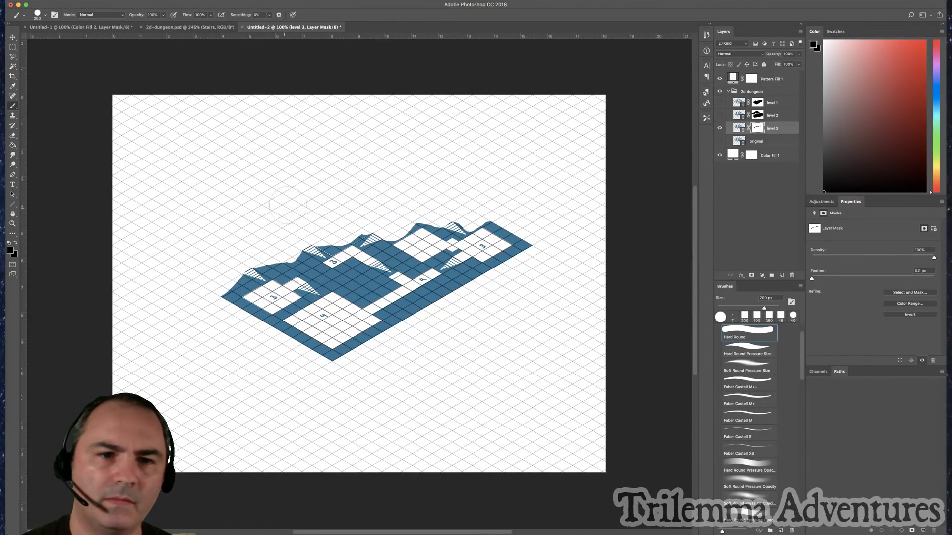
- Paint out the deeper rooms below the level 3 area on its mask, starting with a 50 px brush, and trim the leftover edges
key("bracketleft")
key("bracketleft")
key("bracketleft")
key("bracketleft")
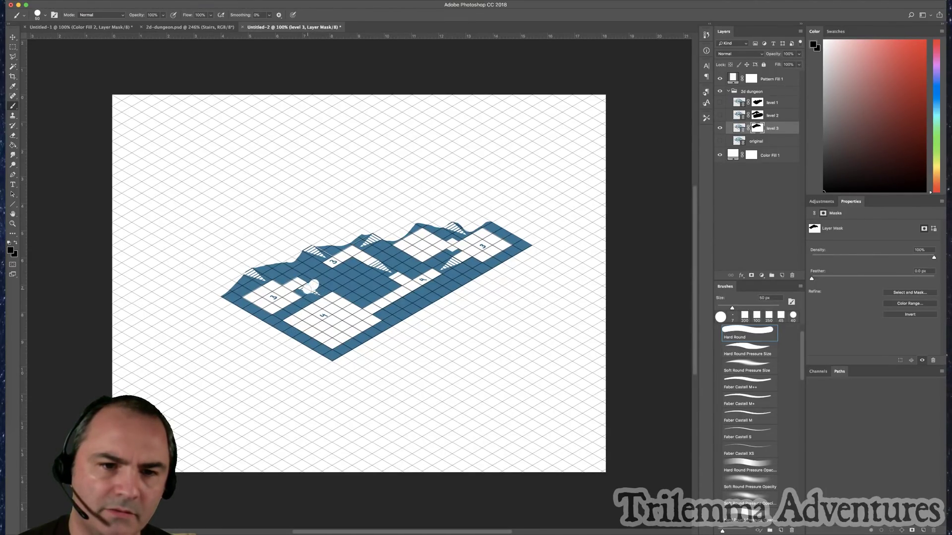
mouse_move(310, 292)
left_mouse_down()
mouse_move(282, 324)
mouse_move(296, 336)
mouse_move(331, 297)
mouse_move(336, 347)
mouse_move(378, 316)
mouse_move(380, 273)
mouse_move(431, 293)
mouse_move(449, 261)
mouse_move(434, 269)
mouse_move(447, 263)
mouse_move(474, 284)
mouse_move(451, 284)
mouse_move(444, 272)
mouse_move(455, 285)
mouse_move(392, 299)
mouse_move(404, 325)
left_mouse_up()
key("bracketright")
key("bracketright")
key("bracketright")
key("bracketright")
key("bracketright")
key("bracketright")
key("bracketright")
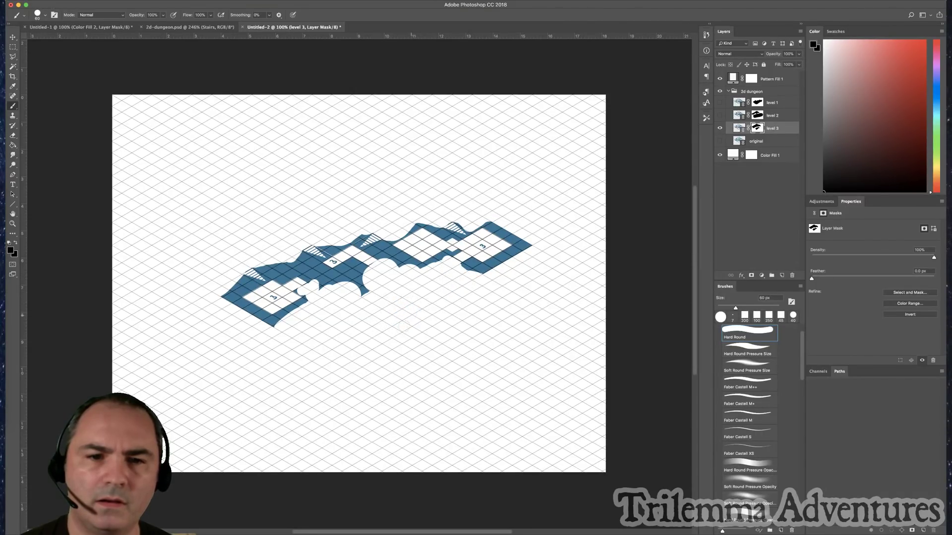
mouse_move(362, 293)
left_mouse_down()
mouse_move(355, 280)
mouse_move(323, 286)
mouse_move(362, 279)
left_mouse_up()
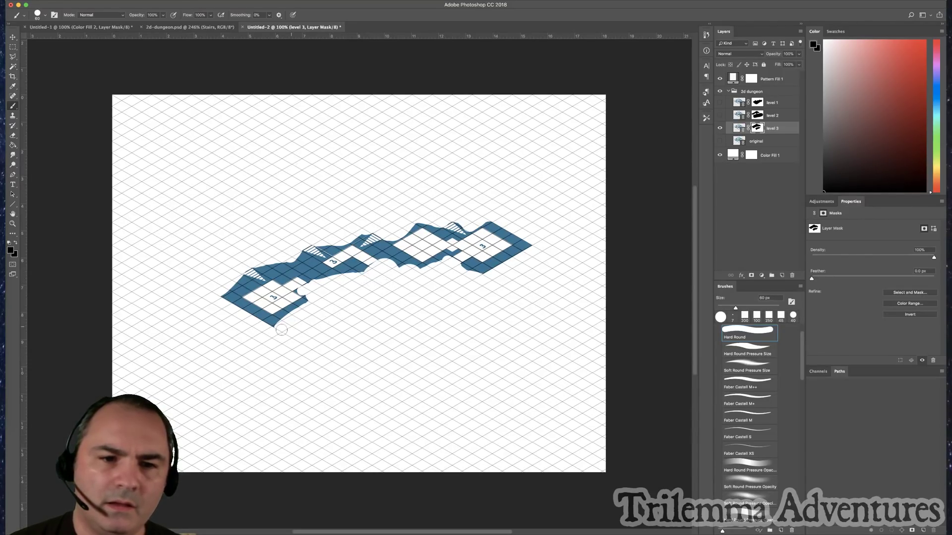
left_click_drag(281, 330, 272, 327)
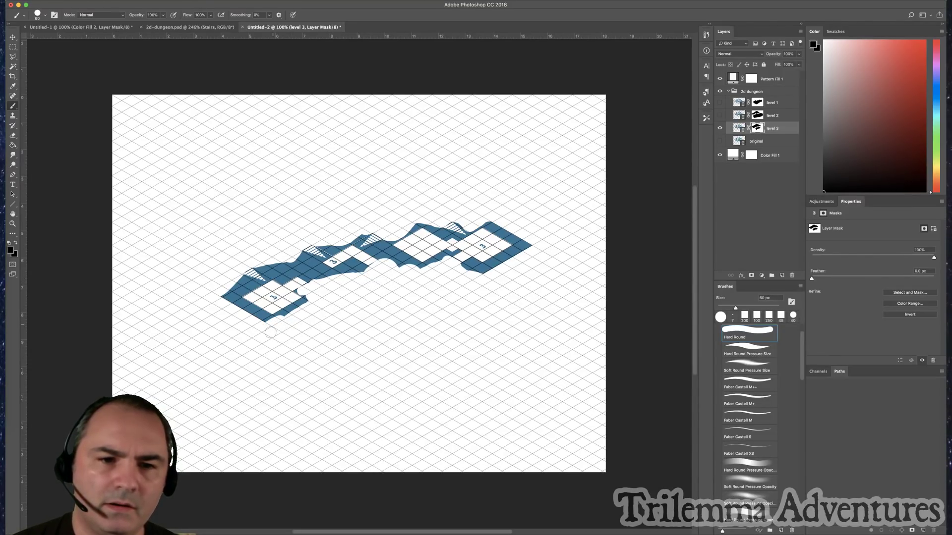
- Hide the level 3 layer and show the original layer
left_click(720, 128)
left_click(720, 141)
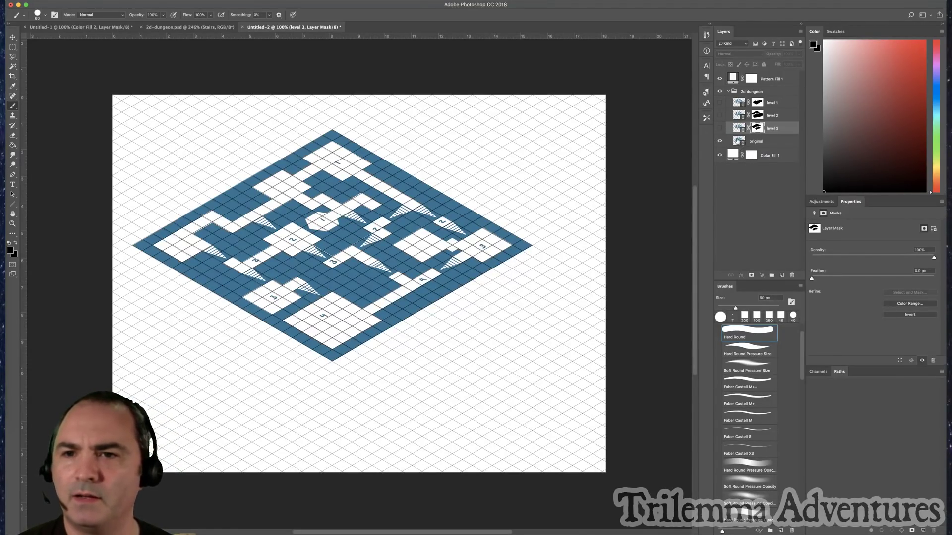
- Duplicate the original layer, hide the original, and add a layer mask to the copy
left_click(738, 141)
left_click_drag(739, 142, 782, 276)
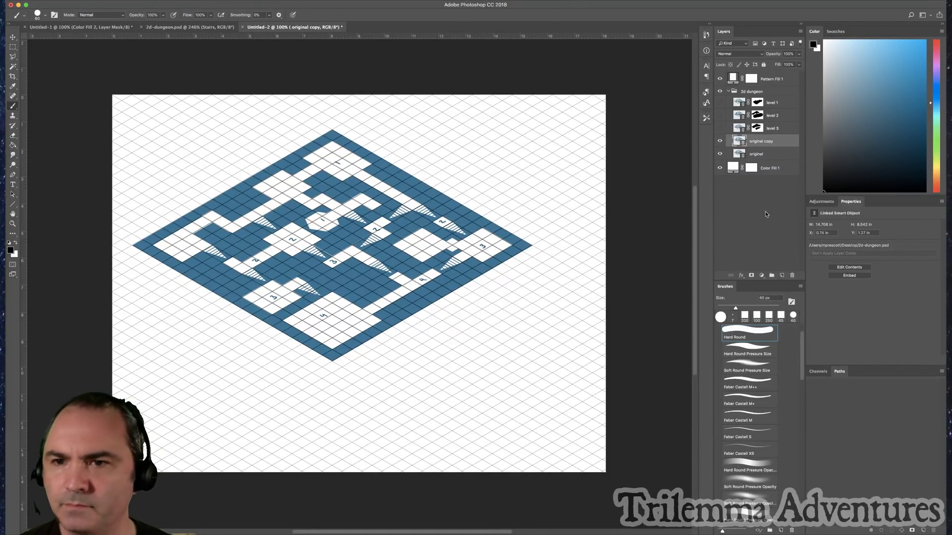
left_click(751, 275)
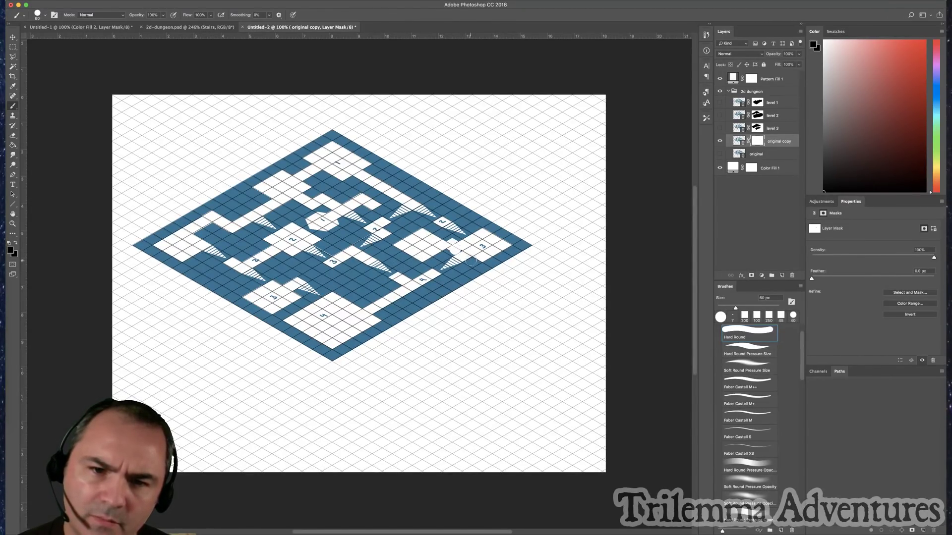
- Paint out the level 1 to 3 areas on the copy's mask, keeping only the deepest rooms and the staircases leading down to them
mouse_move(470, 260)
left_mouse_down()
mouse_move(377, 249)
mouse_move(349, 270)
mouse_move(303, 277)
mouse_move(291, 291)
mouse_move(298, 297)
mouse_move(268, 322)
left_mouse_up()
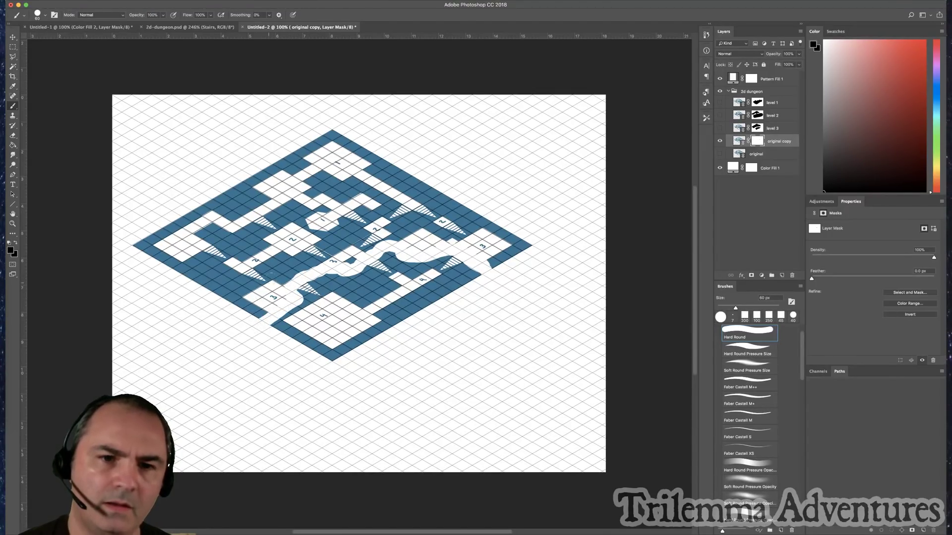
mouse_move(496, 250)
left_mouse_down()
mouse_move(520, 244)
mouse_move(333, 132)
mouse_move(142, 245)
mouse_move(256, 310)
mouse_move(270, 278)
mouse_move(278, 291)
mouse_move(220, 271)
mouse_move(186, 243)
mouse_move(304, 171)
mouse_move(350, 160)
mouse_move(319, 168)
mouse_move(451, 206)
mouse_move(484, 241)
mouse_move(415, 217)
mouse_move(446, 235)
mouse_move(384, 230)
mouse_move(291, 268)
mouse_move(185, 271)
mouse_move(246, 238)
mouse_move(234, 262)
mouse_move(371, 203)
mouse_move(364, 220)
mouse_move(395, 204)
mouse_move(298, 200)
mouse_move(263, 243)
mouse_move(295, 244)
left_mouse_up()
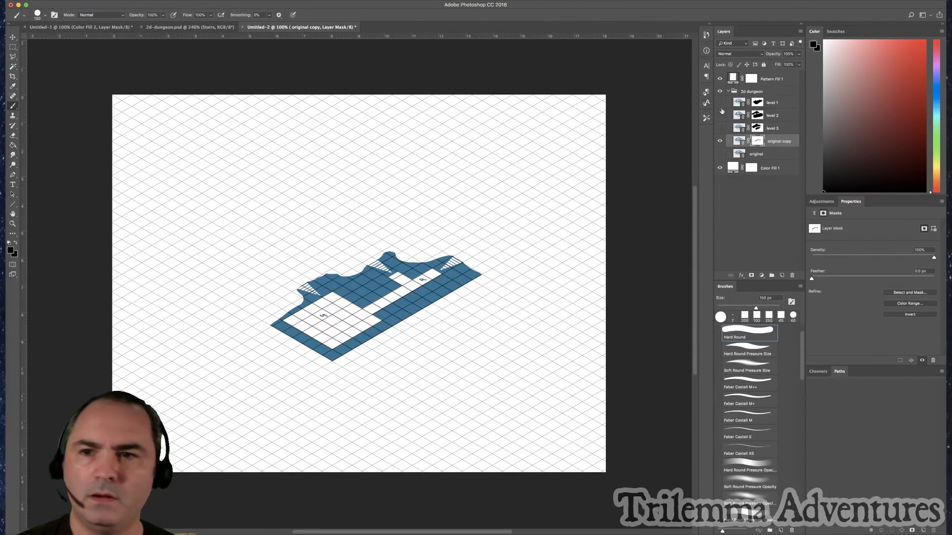
- Rename the masked copy "level 4" and show the level 1, 2 and 3 layers
left_click(776, 143)
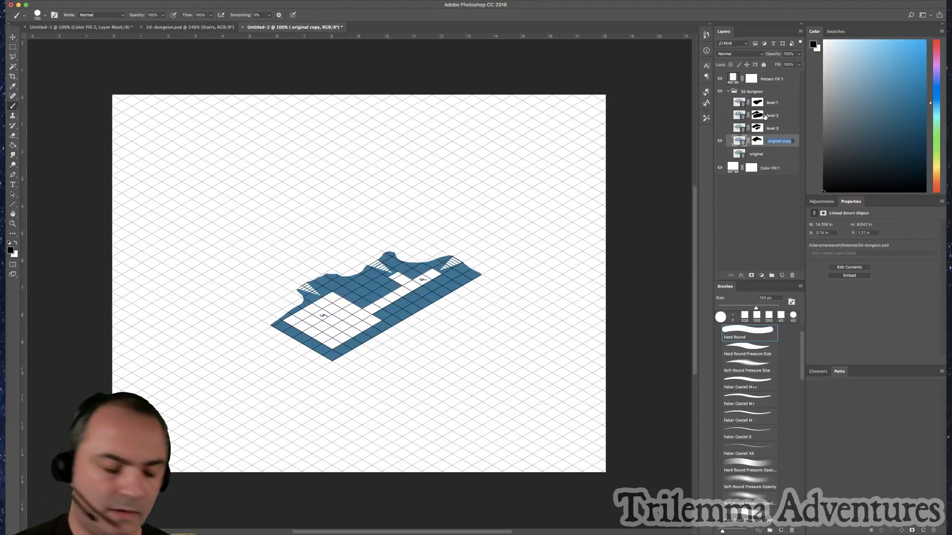
type("leve")
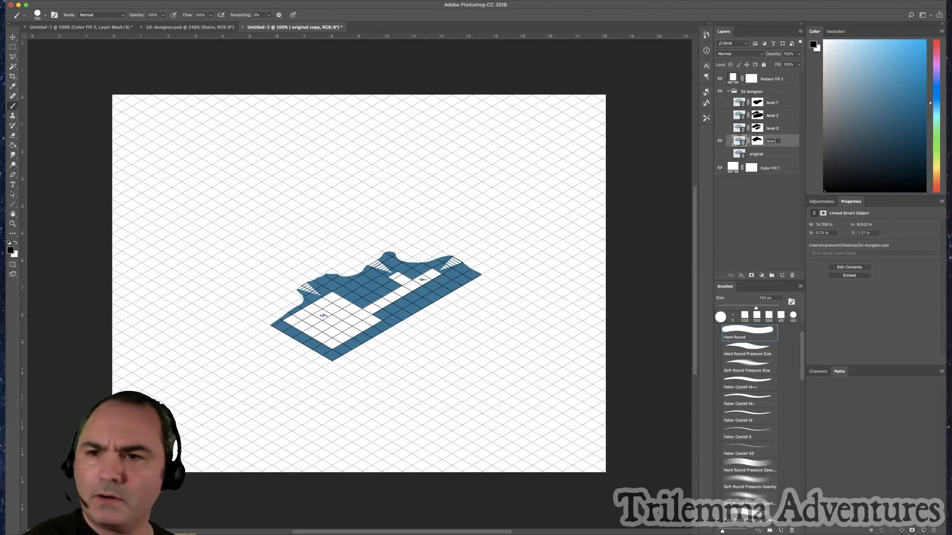
type("l 4")
key("Return")
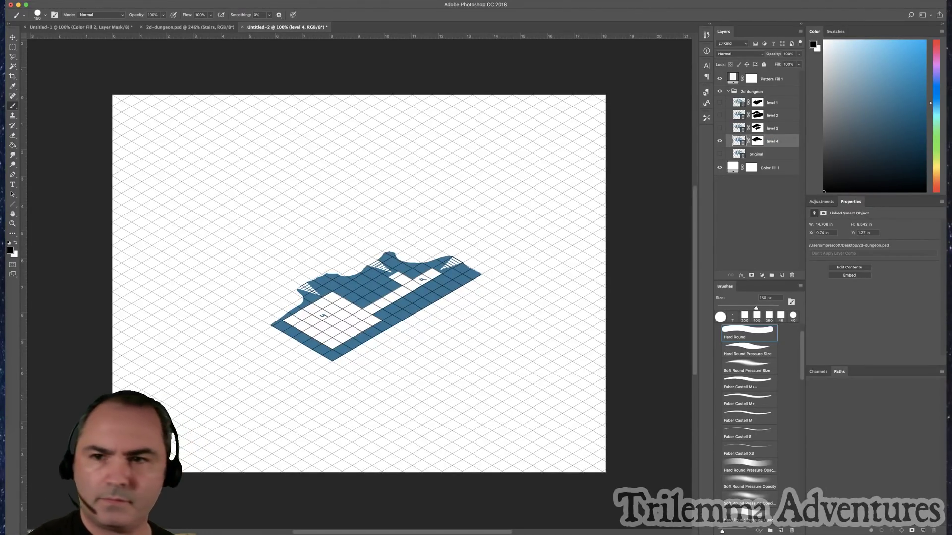
left_click_drag(721, 131, 725, 109)
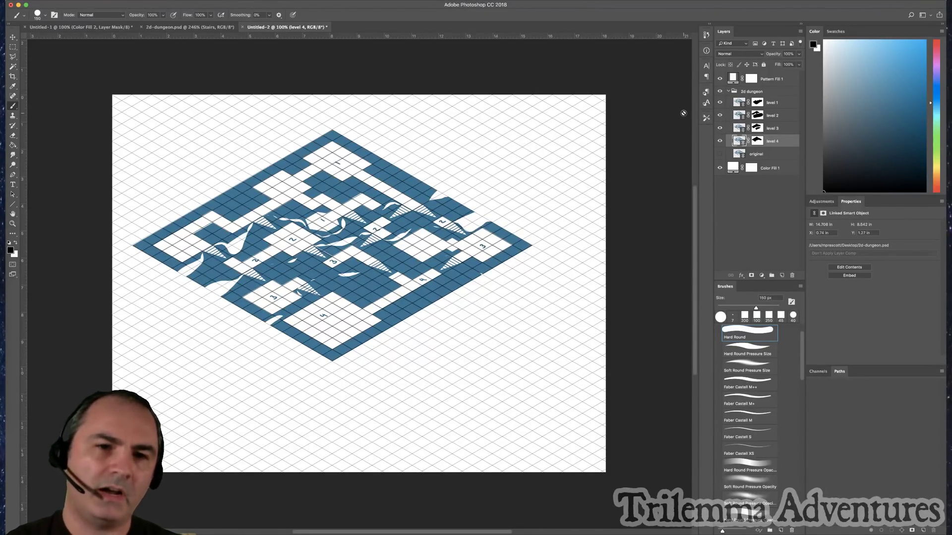
- Move the level 1 layer straight up away from level 2, redoing the first attempt so it lines up with the isometric grid
left_click(733, 106)
key("v")
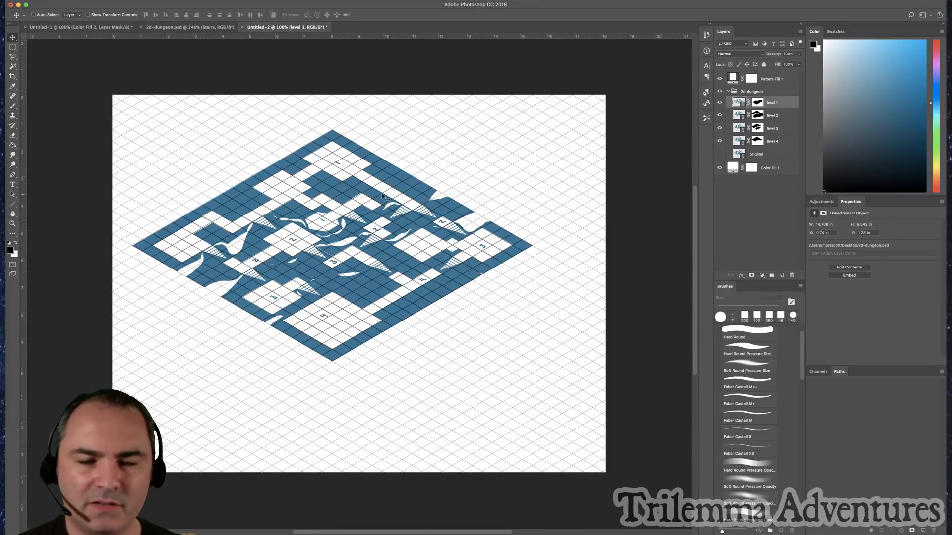
mouse_move(384, 196)
left_mouse_down()
mouse_move(383, 179)
mouse_move(387, 187)
left_mouse_up()
key("super+alt+z")
key("super+alt+z")
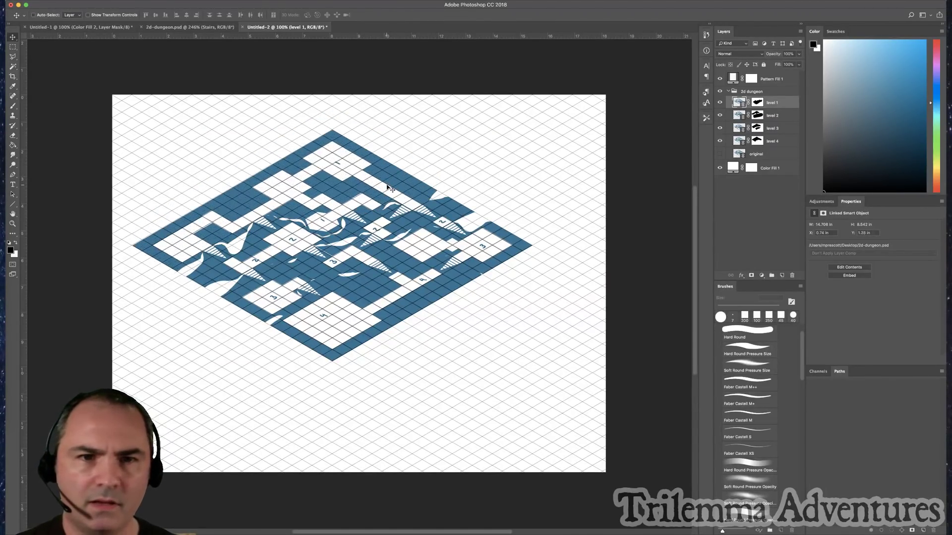
left_click_drag(333, 172, 331, 147)
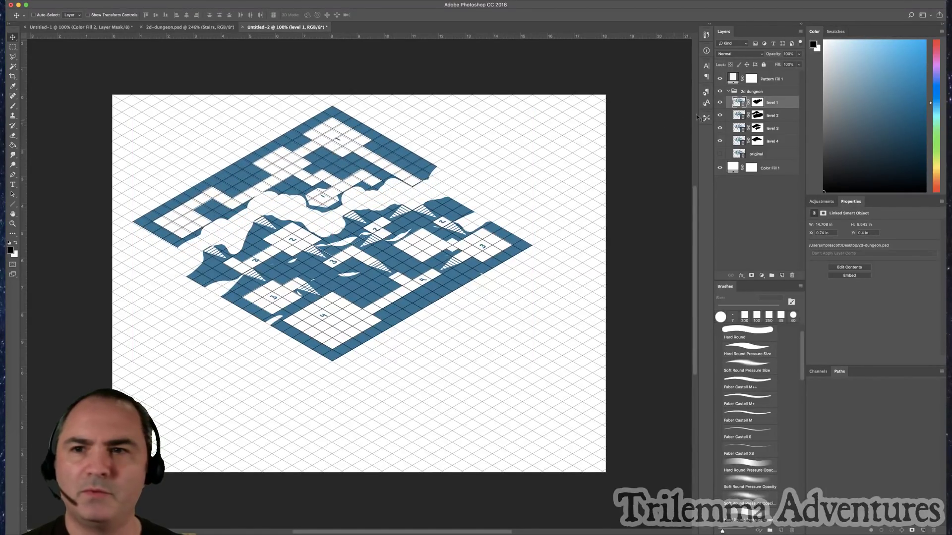
- Move levels 3 and 4 down together away from level 2, and move level 4 further down to separate it from level 3
left_click(742, 130)
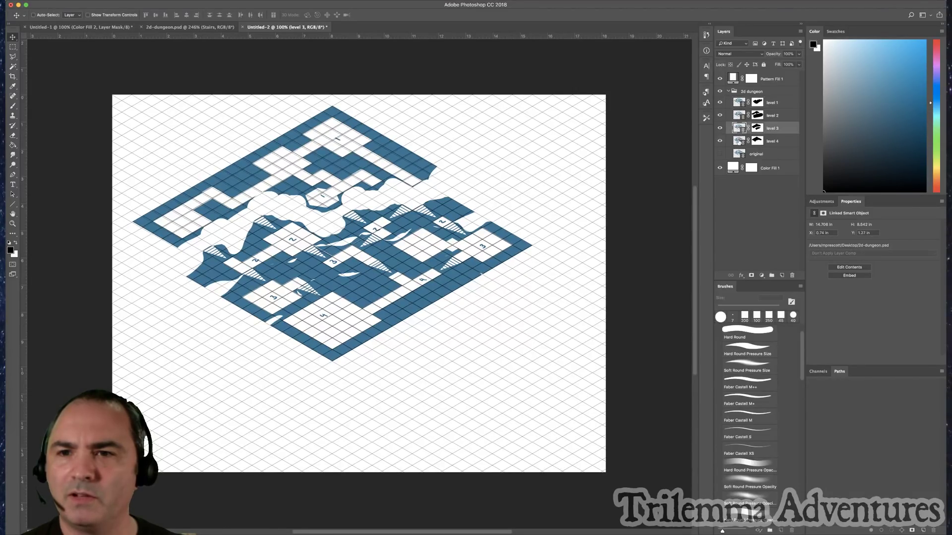
left_click(739, 142, "shift")
left_click_drag(461, 234, 460, 259)
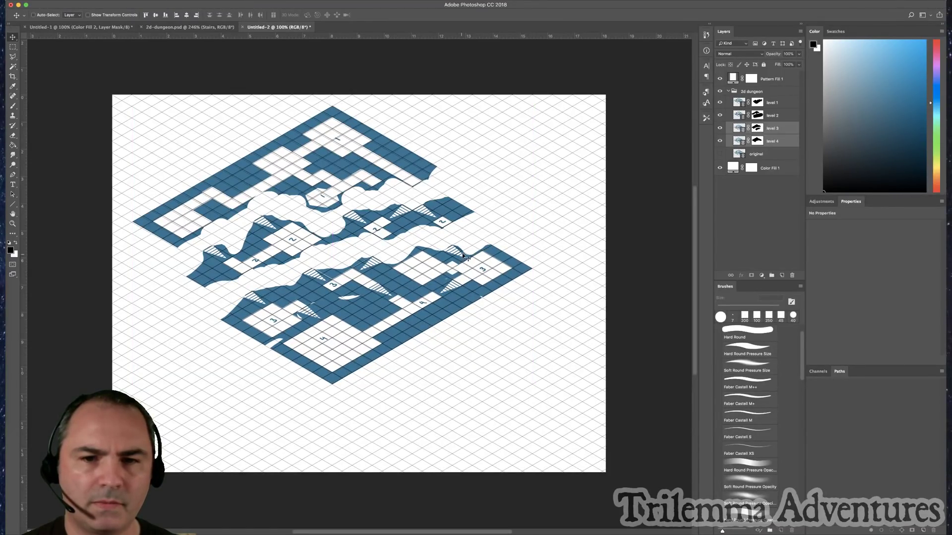
left_click(720, 128)
left_click(720, 128)
left_click(737, 143)
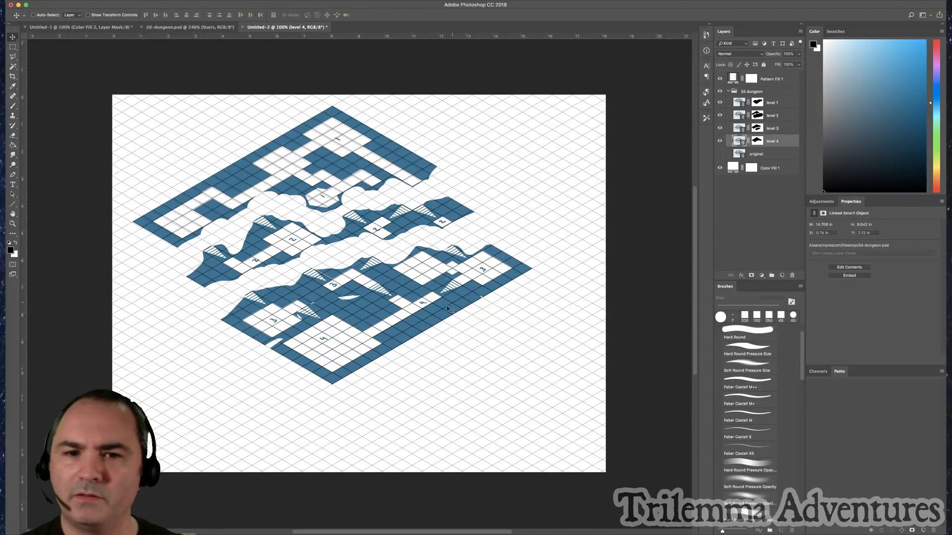
left_click_drag(449, 321, 447, 345)
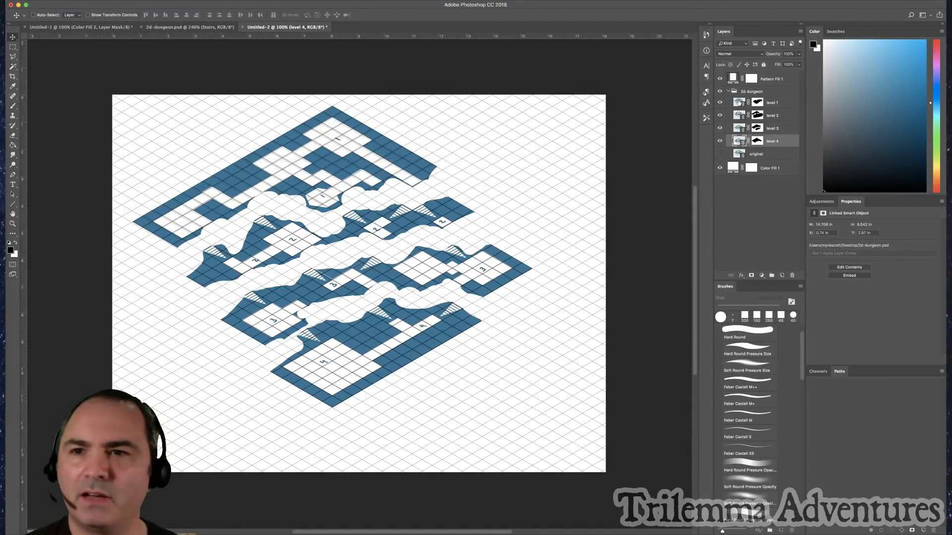
- Nudge the level 1 layer slightly down onto the isometric grid lines
left_click(392, 165, "super")
left_click_drag(393, 172, 393, 174)
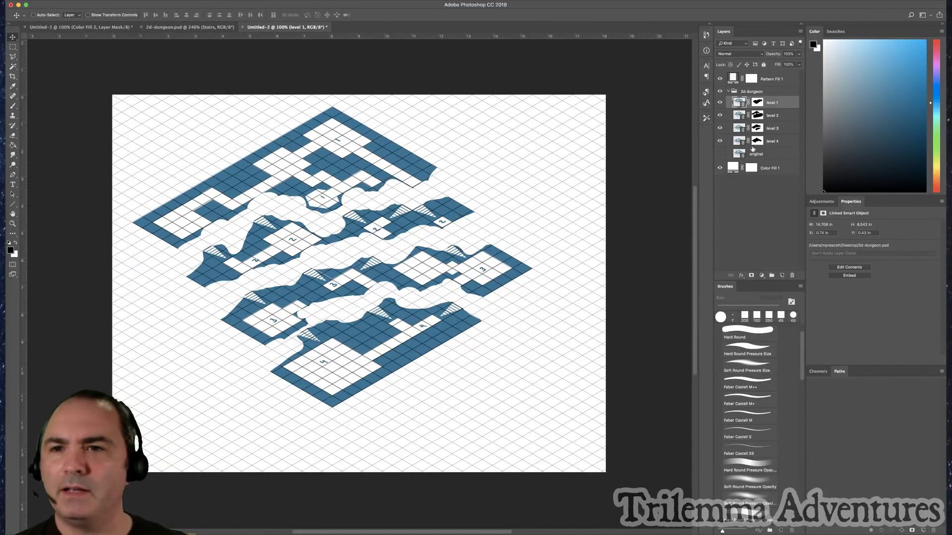
- Add a new empty layer, place it above the 2d dungeon group, and collapse the group
left_click(752, 92)
left_click(782, 275)
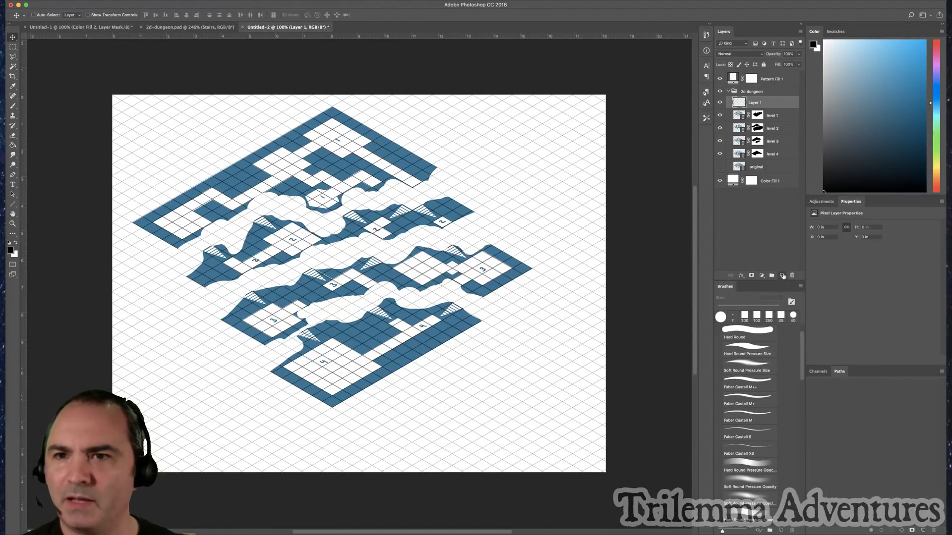
left_click_drag(742, 103, 748, 89)
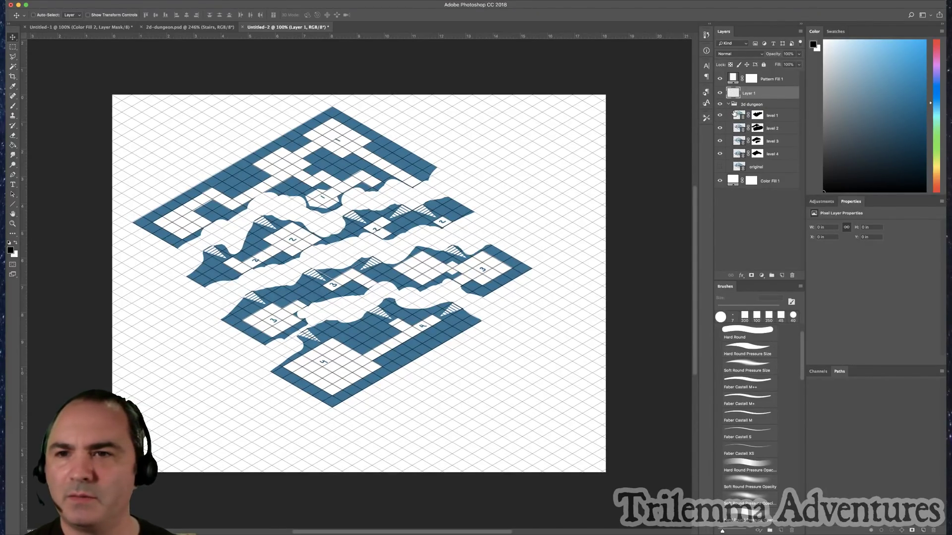
left_click(729, 105)
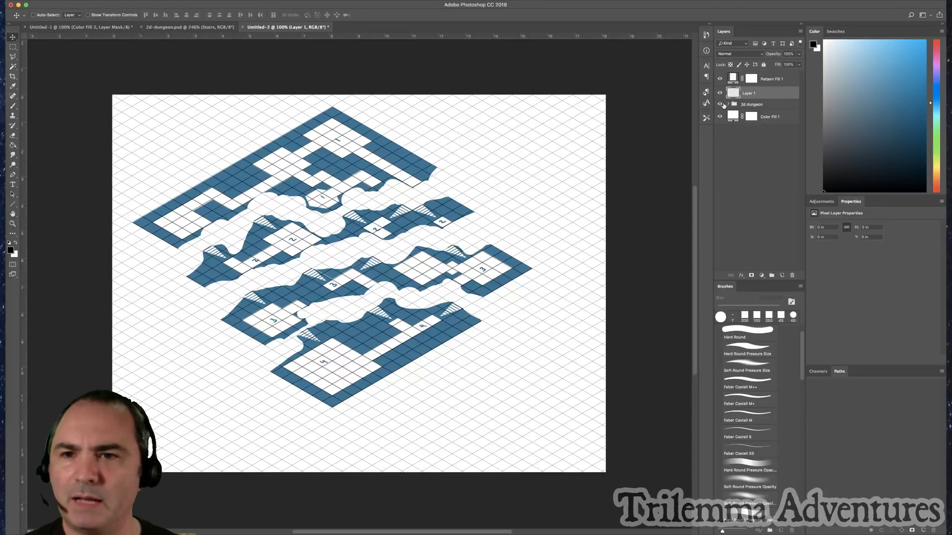
- Toggle the 2d dungeon group's visibility to check it, and lower the group's opacity to 49%
left_click(720, 105)
left_click(719, 104)
left_click(720, 105)
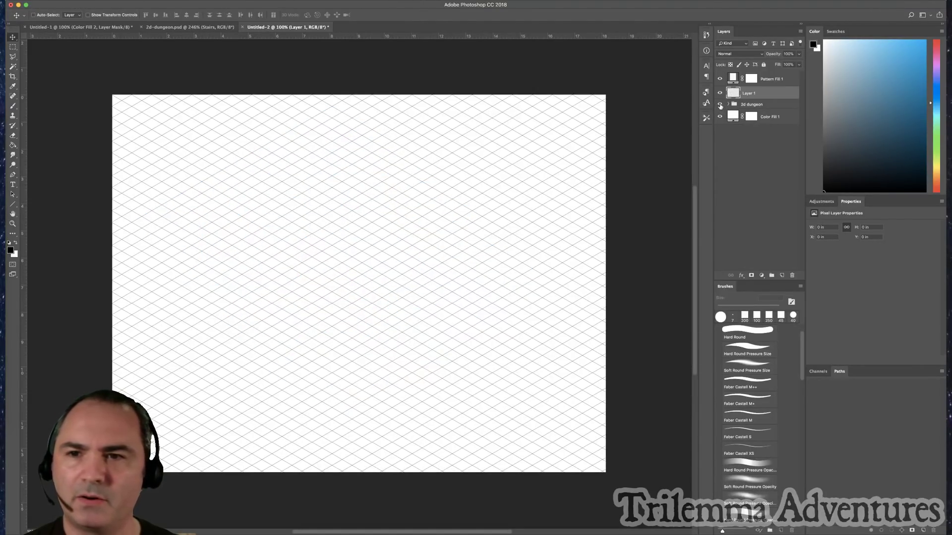
left_click(720, 105)
left_click(763, 105)
left_click(800, 54)
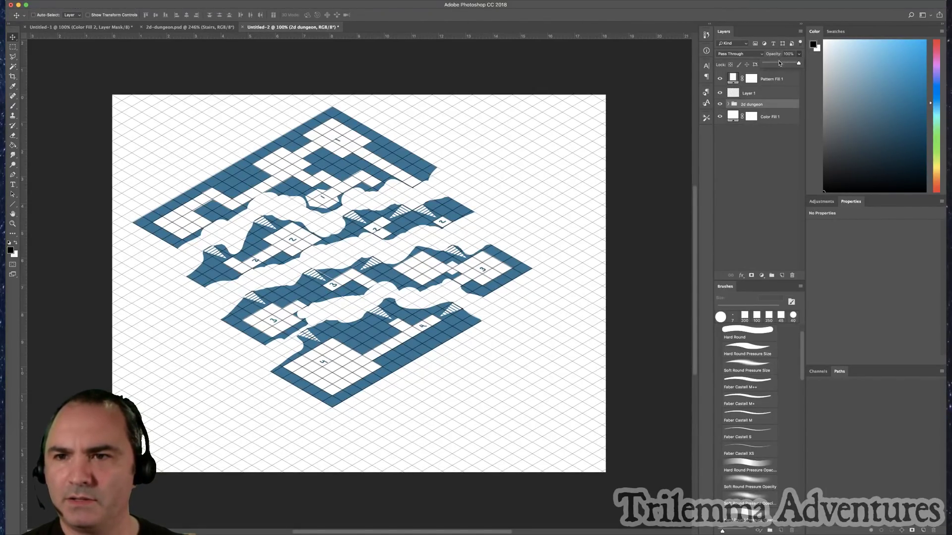
left_click_drag(799, 63, 784, 66)
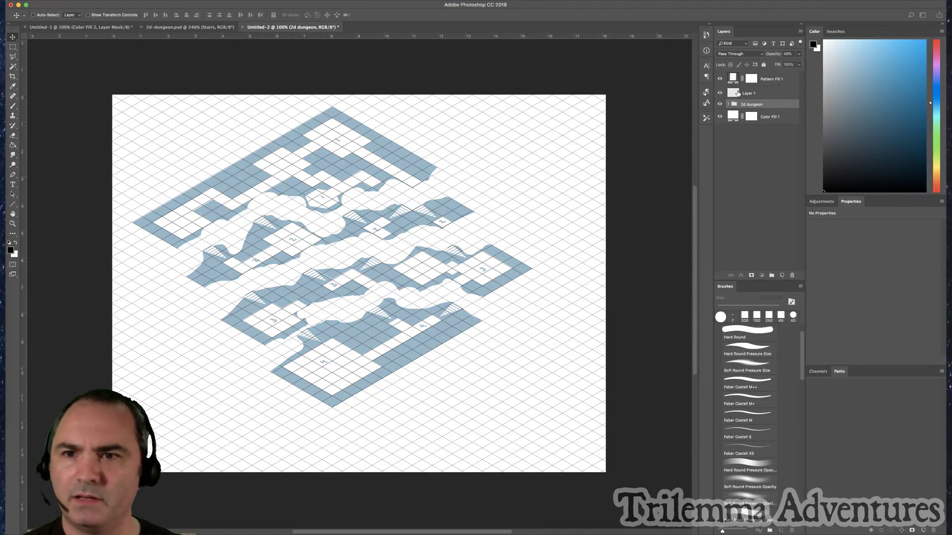
- Choose the Faber Castell M brush at 7 px for Layer 1, try a stroke, and undo it
left_click(740, 96)
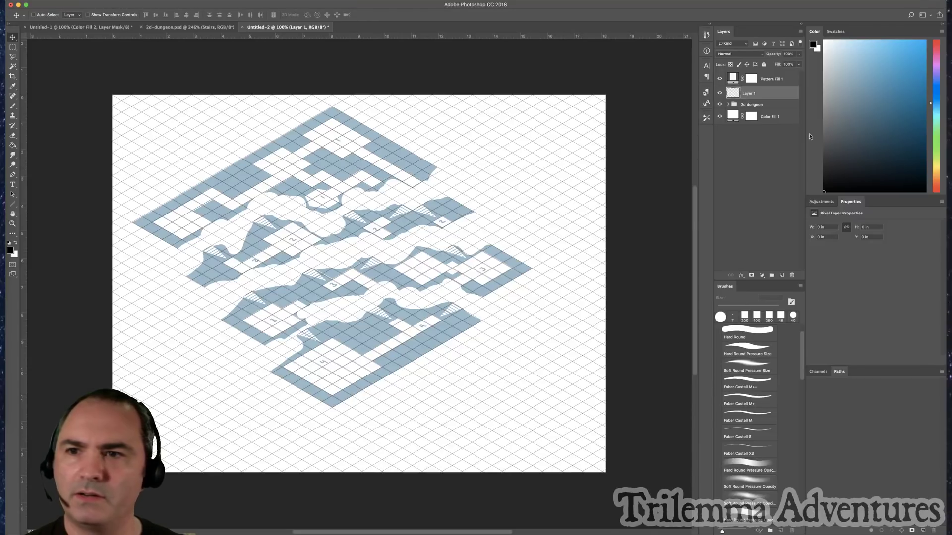
key("b")
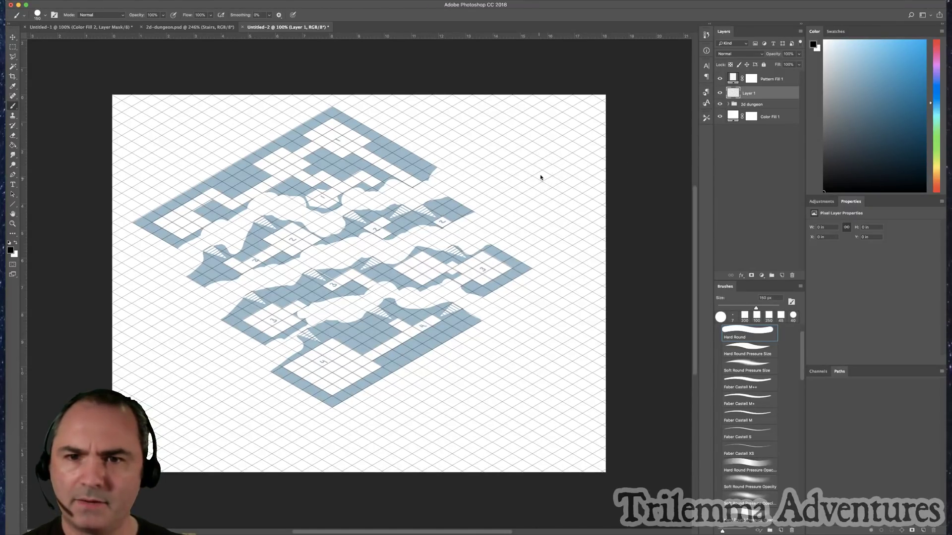
right_click(540, 175)
double_click(676, 270)
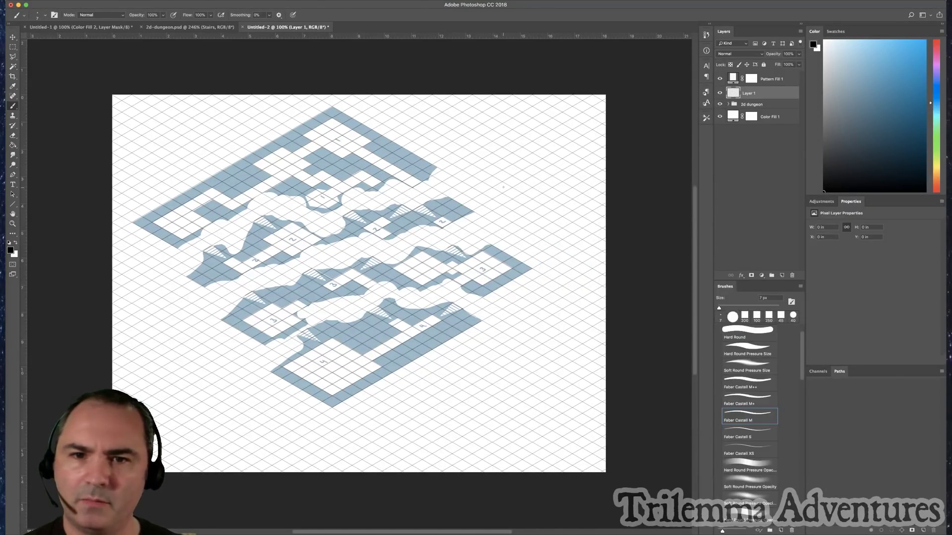
mouse_move(504, 174)
left_mouse_down()
mouse_move(516, 195)
mouse_move(521, 276)
left_mouse_up()
key("ctrl+z")
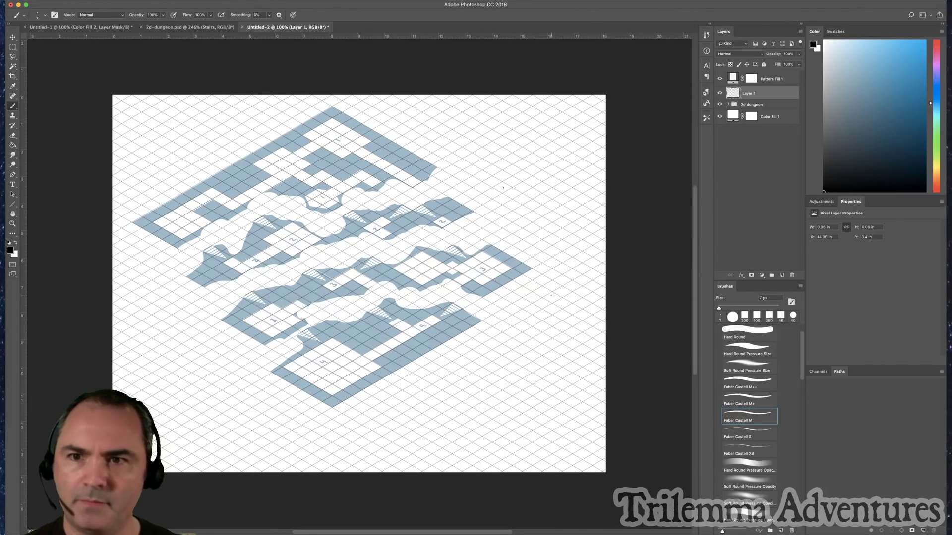
- Set the Eraser to the Hard Round tip and reduce its size to 90 px
key("e")
right_click(516, 191)
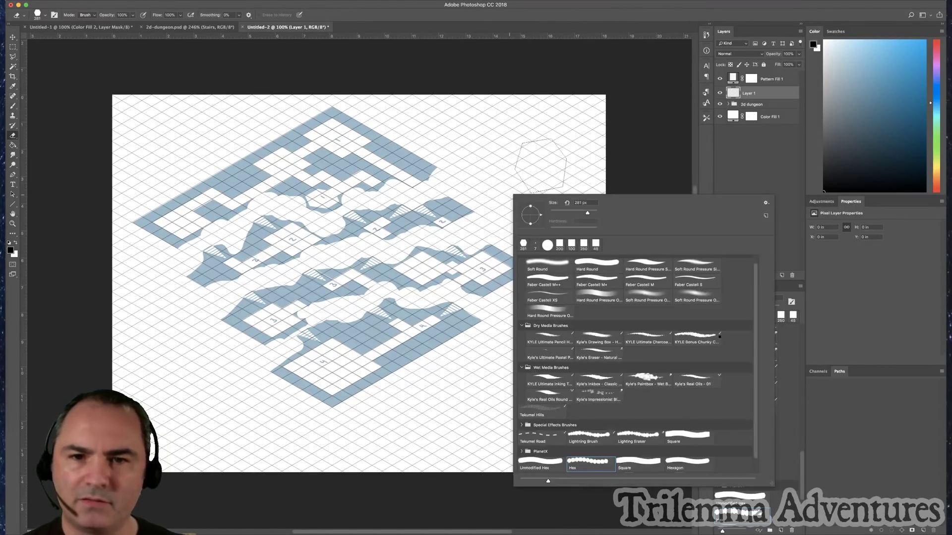
left_click(597, 263)
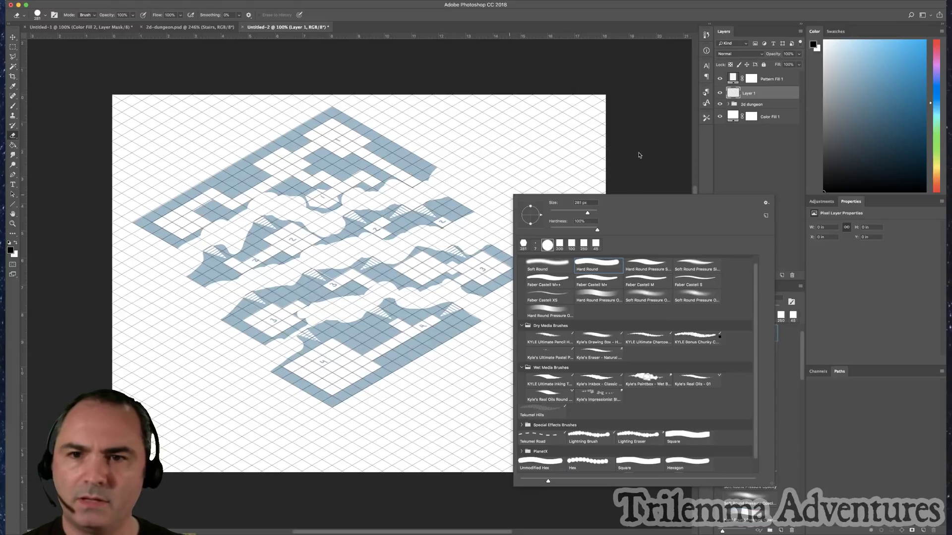
left_click(637, 152)
key("bracketleft")
key("bracketleft")
key("bracketleft")
key("bracketleft")
key("bracketleft")
key("bracketleft")
key("bracketleft")
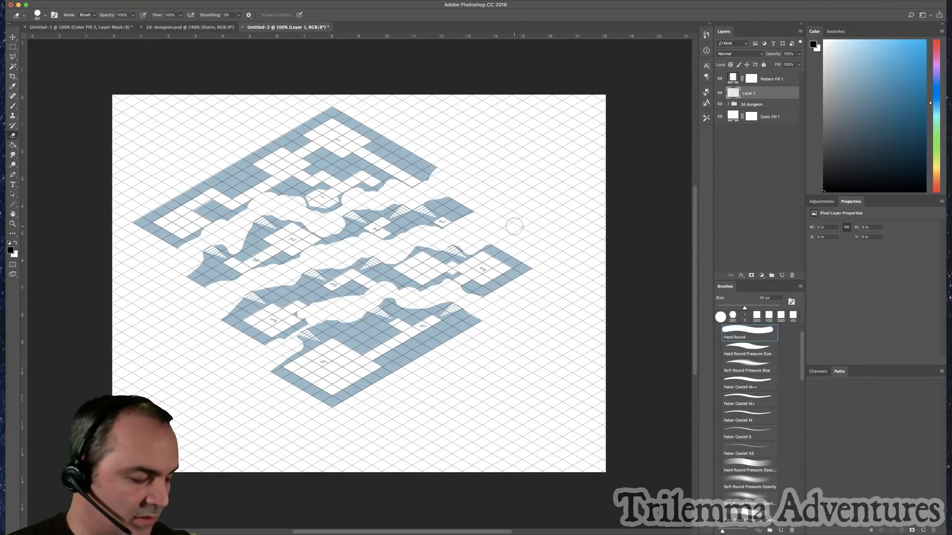
- Add a Solid Color fill layer above the dungeon group in bright blue, RGB 0, 148, 253
left_click(762, 275)
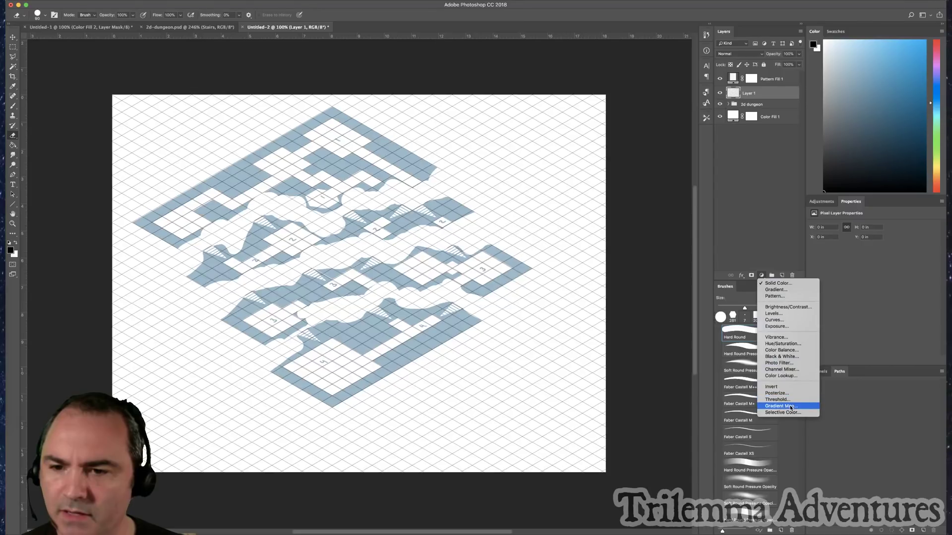
left_click(786, 283)
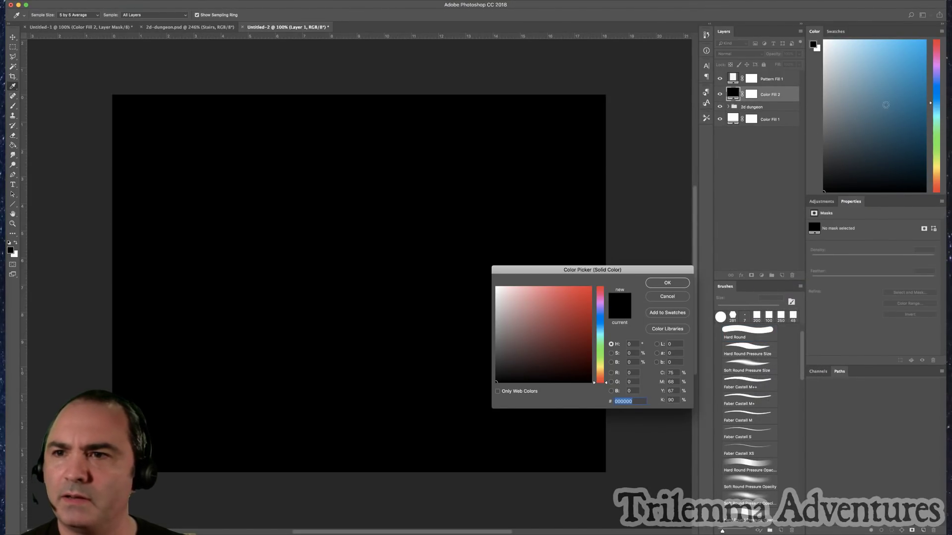
left_click_drag(886, 105, 925, 41)
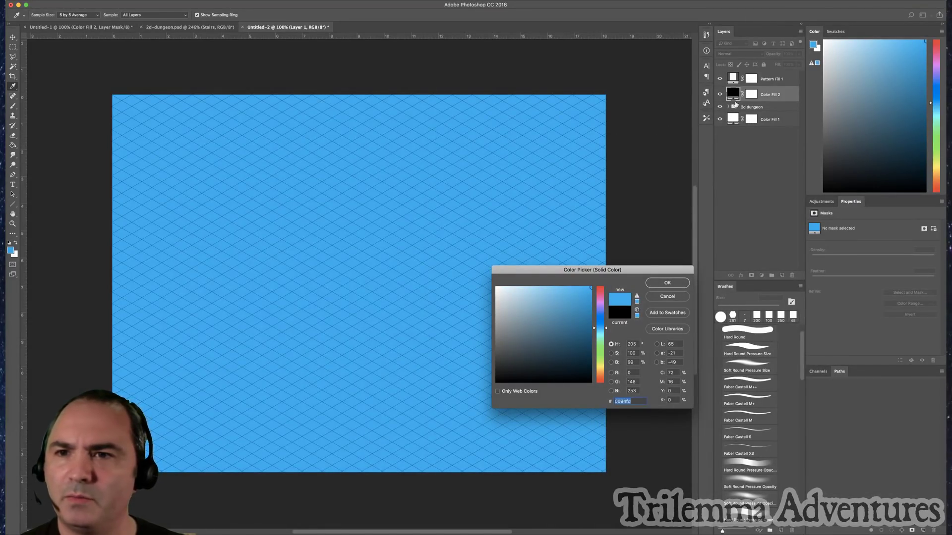
left_click(659, 284)
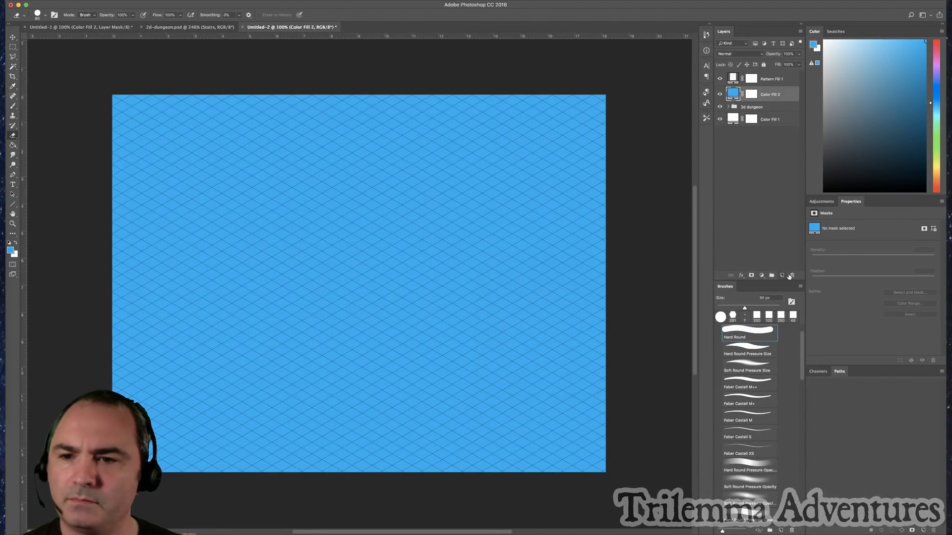
- Add a new layer beneath Color Fill 2 and clip the blue fill to it with a clipping mask
left_click(782, 275)
key("e")
left_click_drag(737, 107, 735, 92)
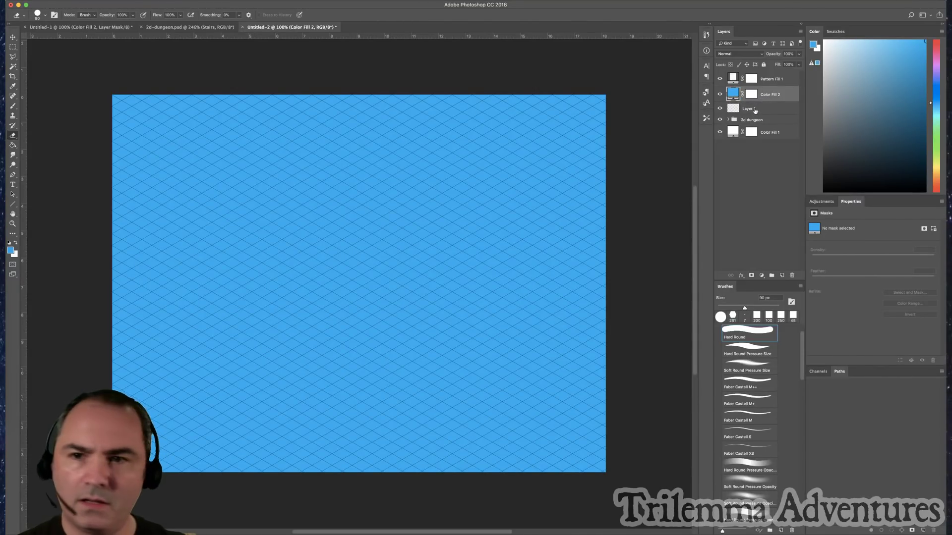
right_click(774, 94)
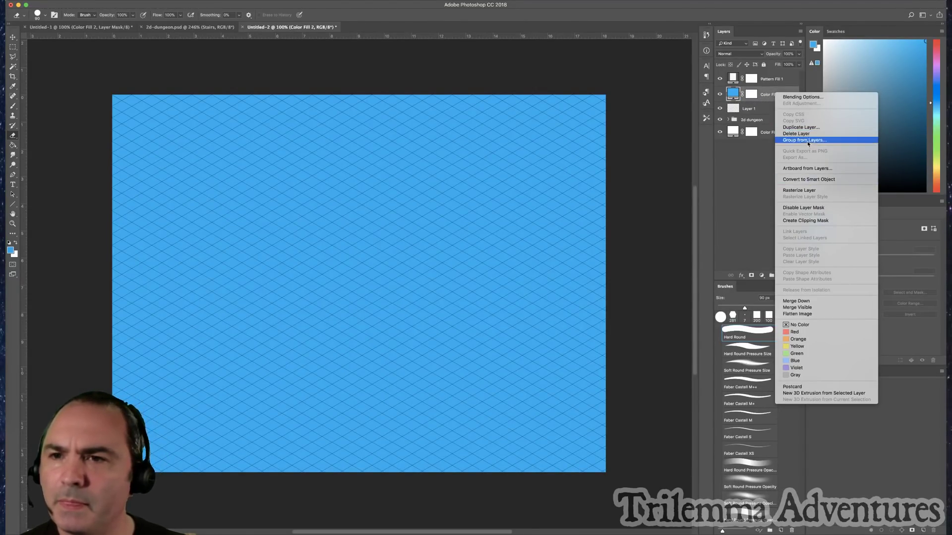
left_click(805, 220)
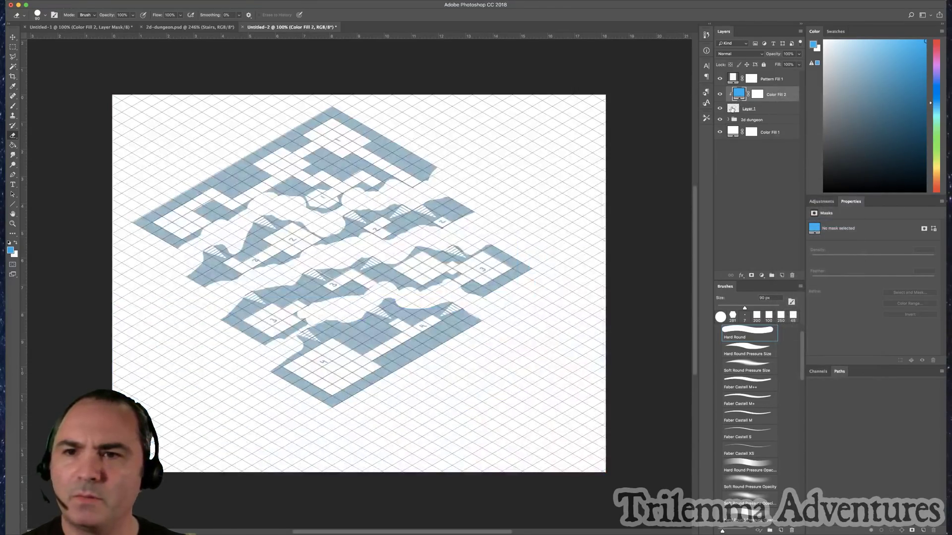
- Activate the Brush on Layer 1, test a stroke beside the map, and undo it
left_click(733, 109)
key("b")
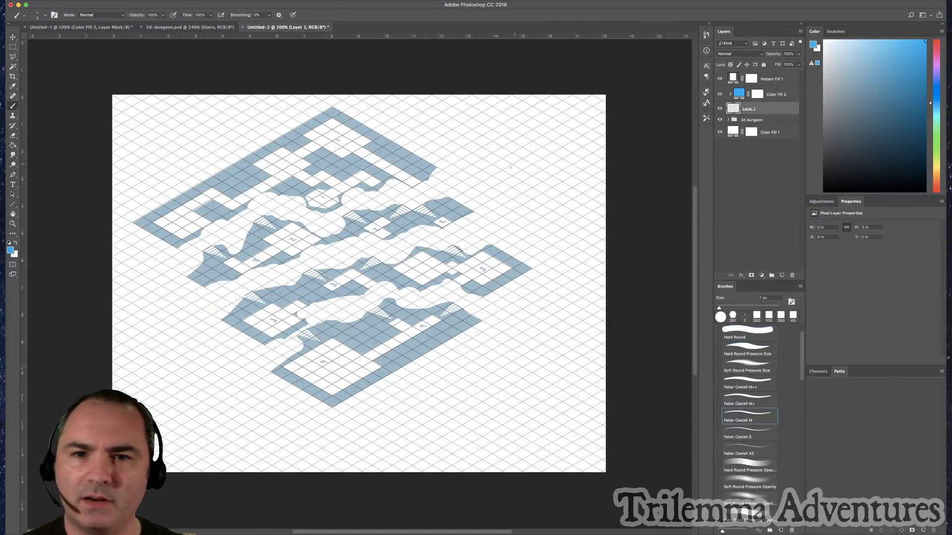
mouse_move(516, 164)
left_mouse_down()
mouse_move(513, 208)
mouse_move(483, 312)
left_mouse_up()
key("super+z")
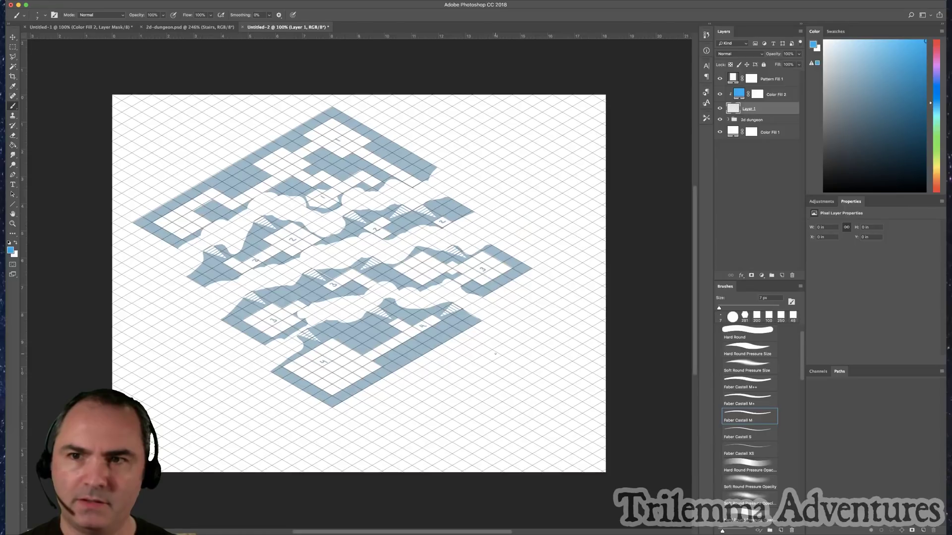
- Rename Layer 1 as Dungeon Sketch
double_click(750, 109)
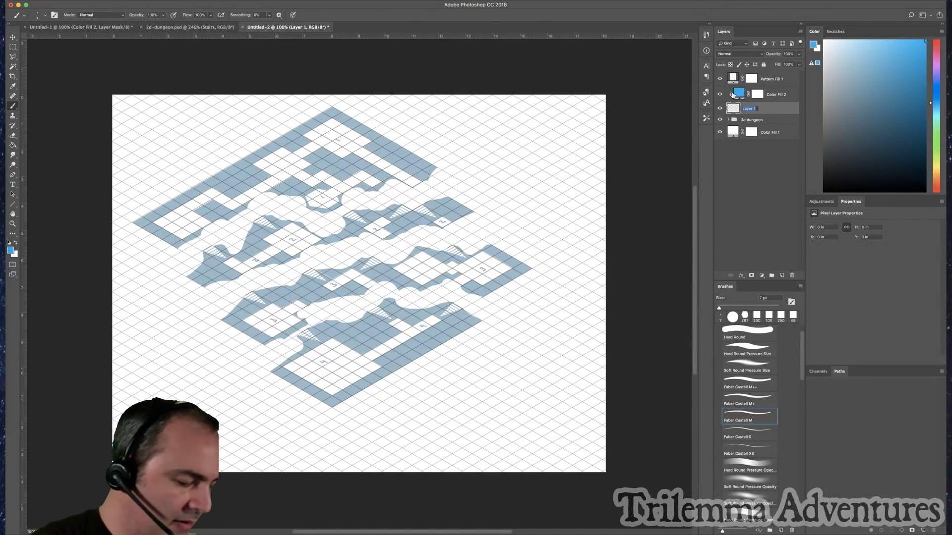
type("Dungeon Sketch")
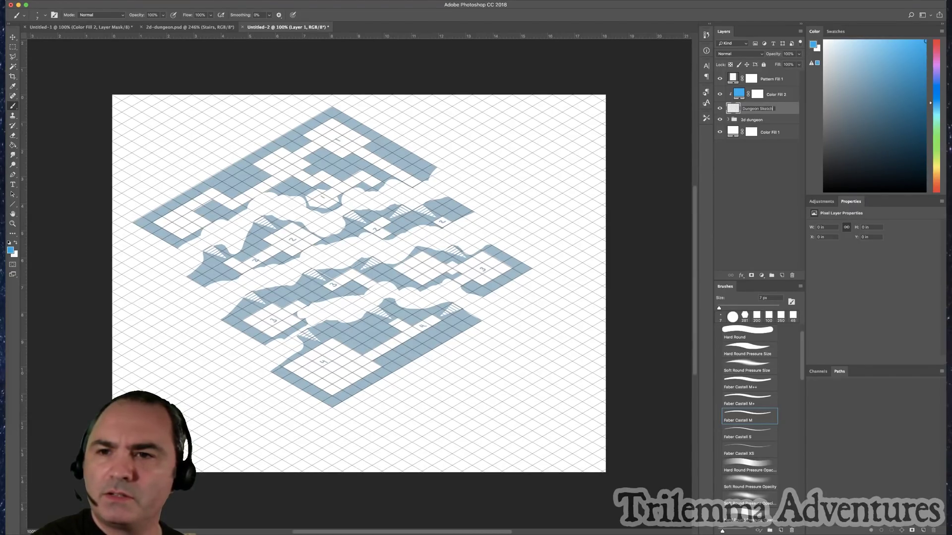
key("Return")
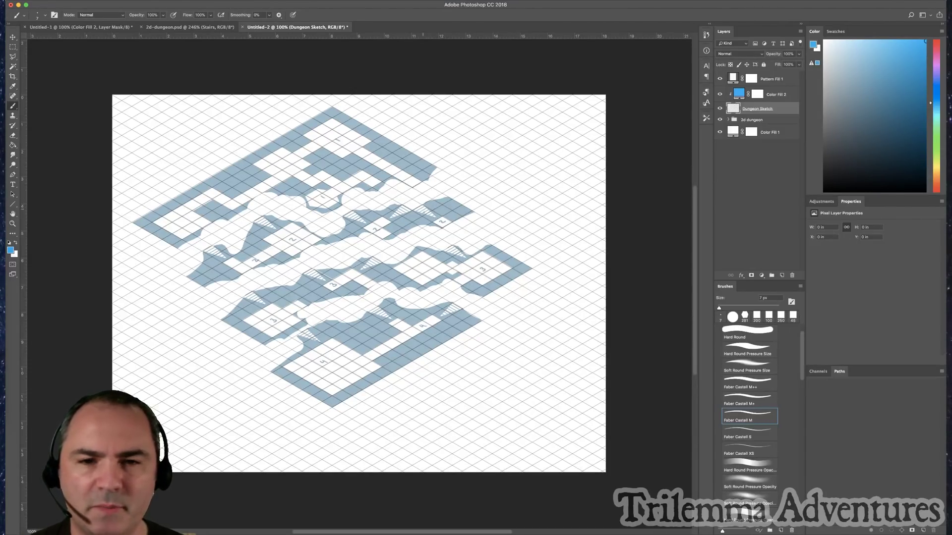
- Outline the single-square room marked 2 at the far end of the second level in blue
key("super+plus")
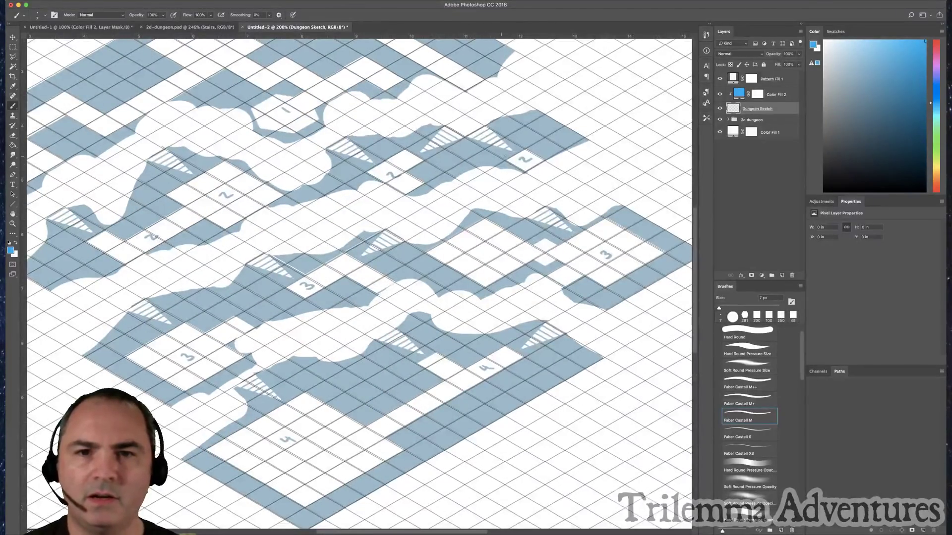
scroll(533, 156, "up", 5)
scroll(533, 156, "right", 3)
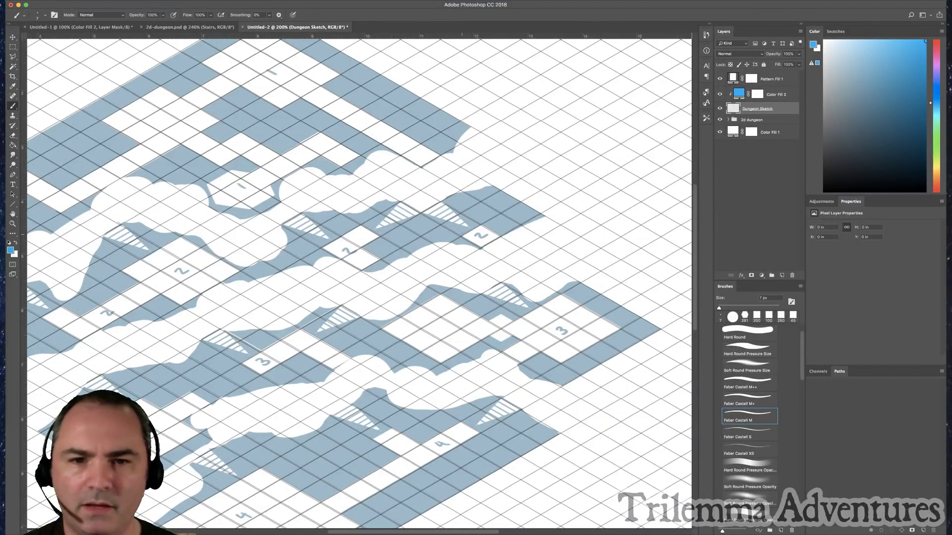
mouse_move(461, 237)
left_mouse_down()
mouse_move(479, 226)
mouse_move(498, 237)
mouse_move(480, 248)
left_mouse_up()
mouse_move(480, 248)
left_mouse_down()
mouse_move(461, 236)
mouse_move(480, 248)
left_mouse_up()
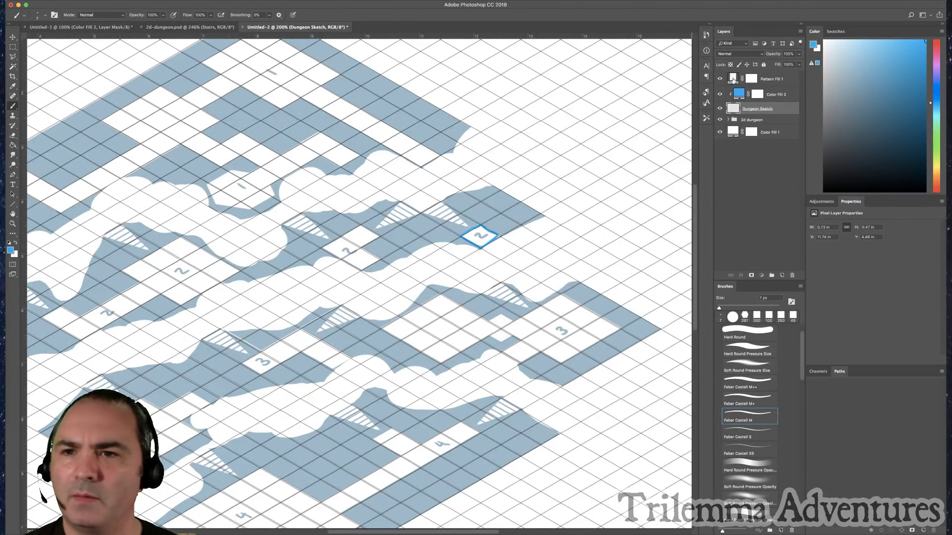
- Lower the Pattern Fill 1 grid's opacity to 41% and the 2d dungeon group's opacity to 39%
left_click(735, 81)
left_click(799, 54)
left_click_drag(779, 65, 780, 66)
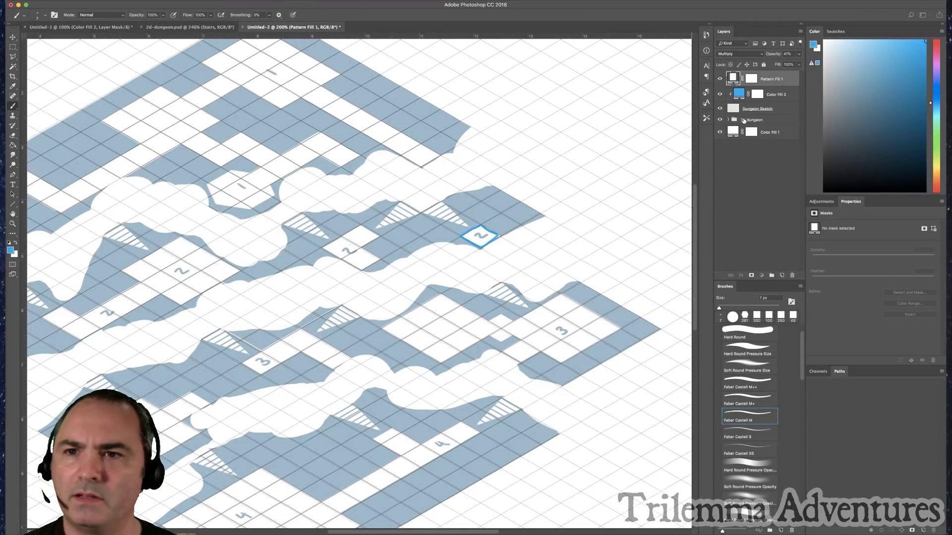
left_click(744, 119)
left_click(799, 54)
left_click_drag(777, 65, 772, 66)
left_click(778, 65)
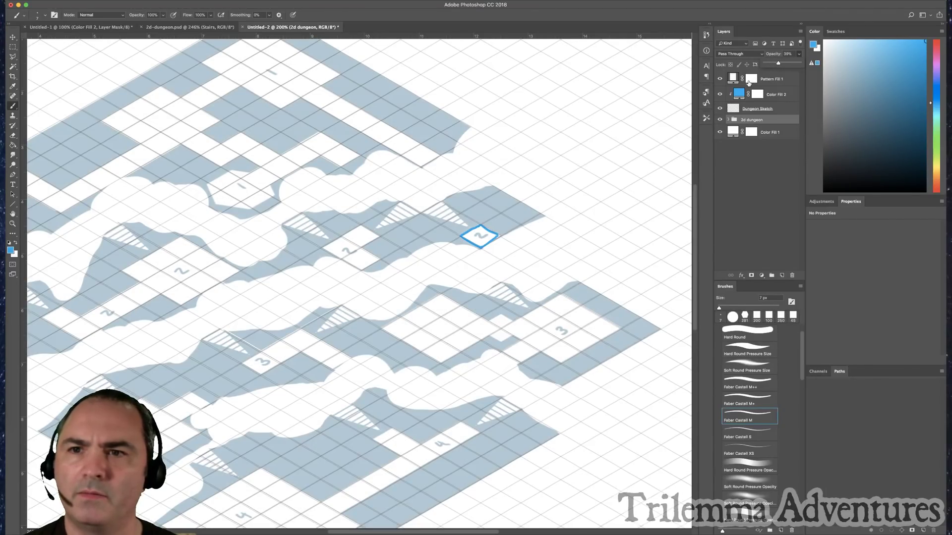
- On Dungeon Sketch, draw the stairs from level 1's end corner down to the outlined level 2 room, including the vertical drop and base line
left_click(742, 109)
scroll(483, 190, "down", 5)
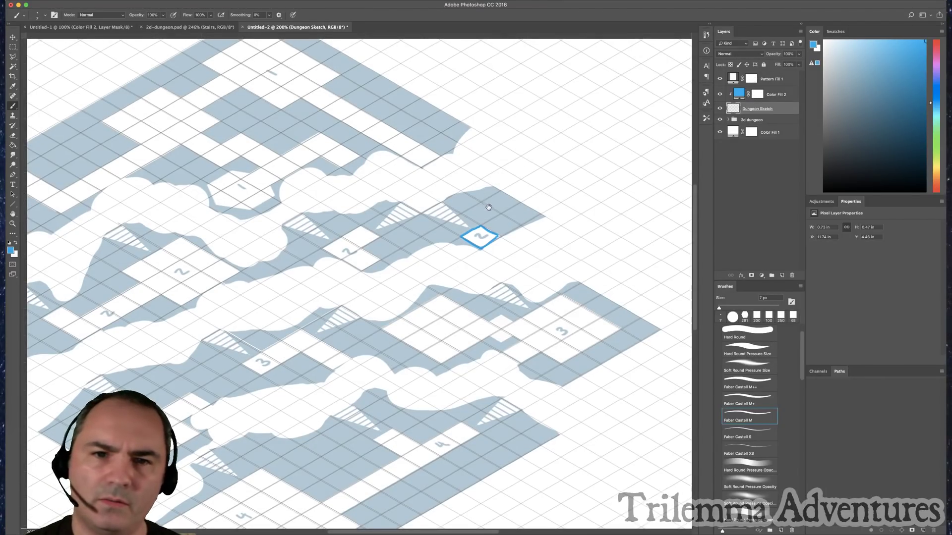
scroll(424, 146, "up", 5)
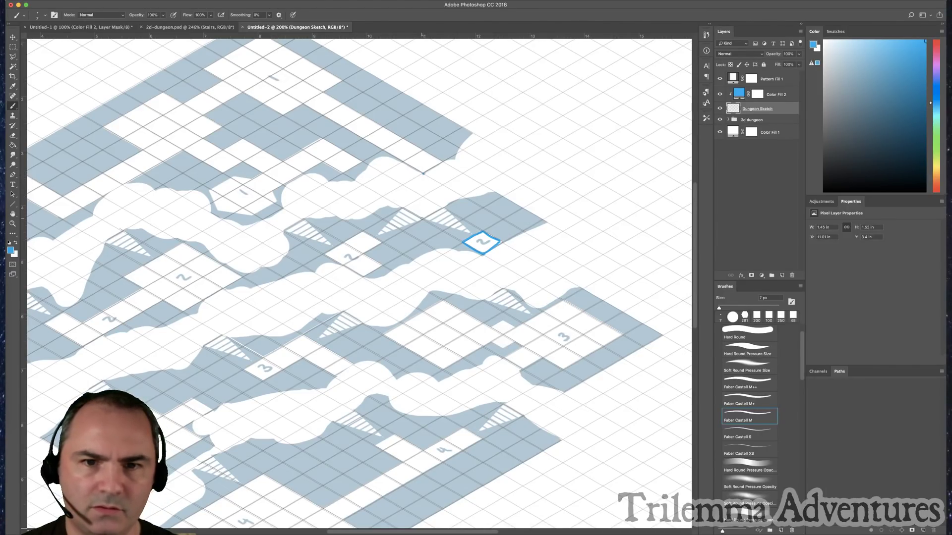
left_click_drag(423, 174, 423, 218)
left_click(462, 242, "shift")
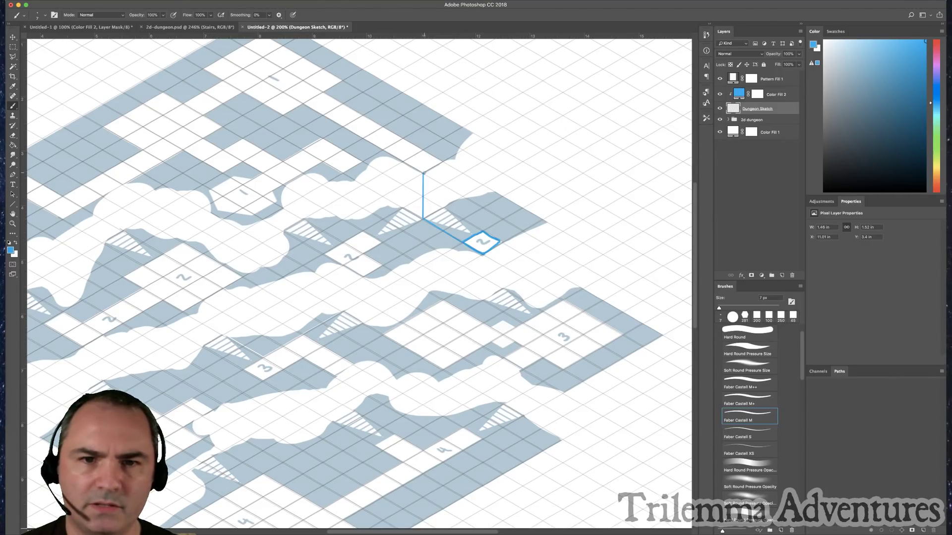
left_click(423, 174, "shift")
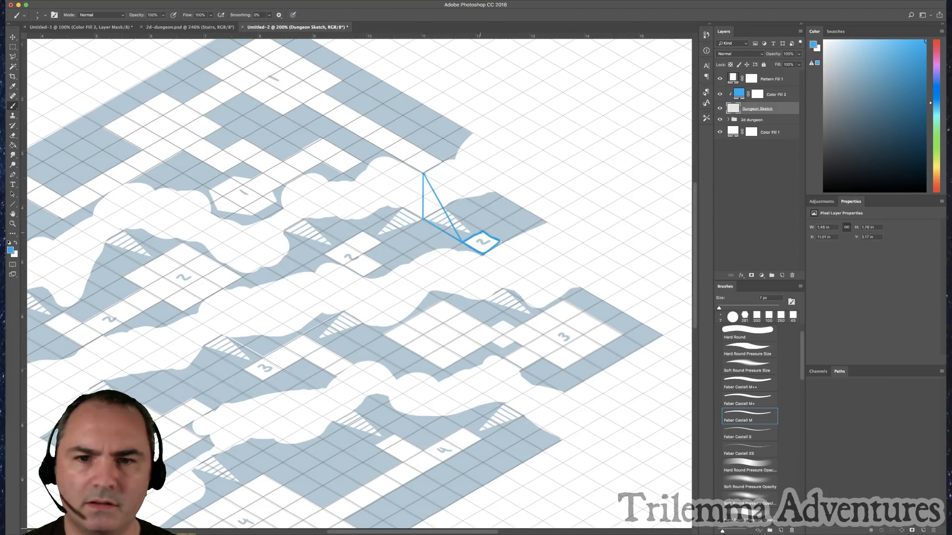
left_click(443, 161)
left_click(483, 231, "shift")
- Draw the stairs from the outlined level 2 room down to level 3, with vertical drop, base line, both slopes and foot edge
left_click_drag(521, 284, 526, 258)
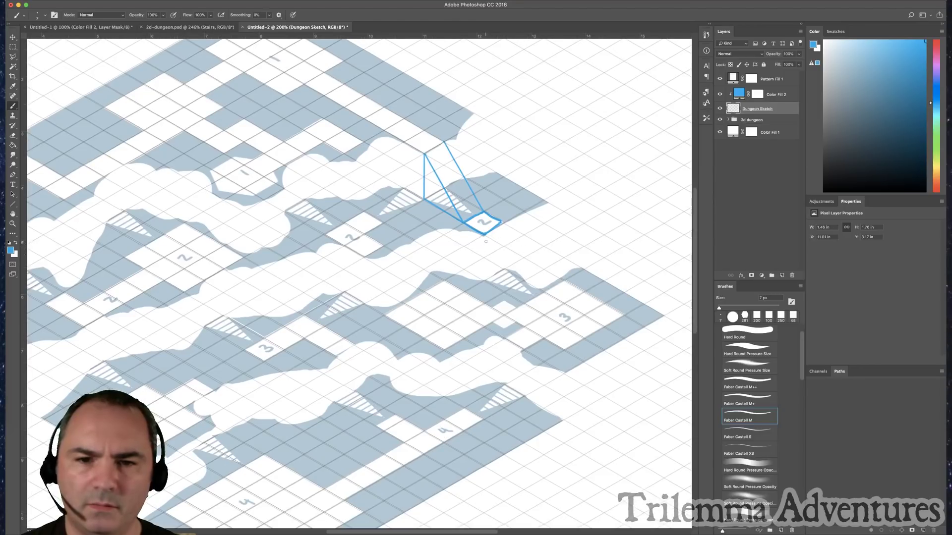
left_click_drag(484, 234, 484, 279)
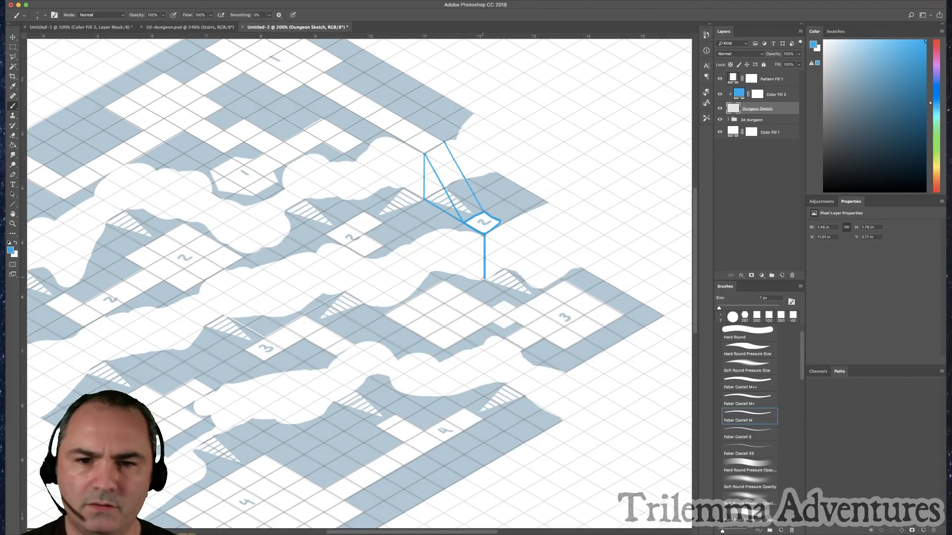
left_click(525, 304, "shift")
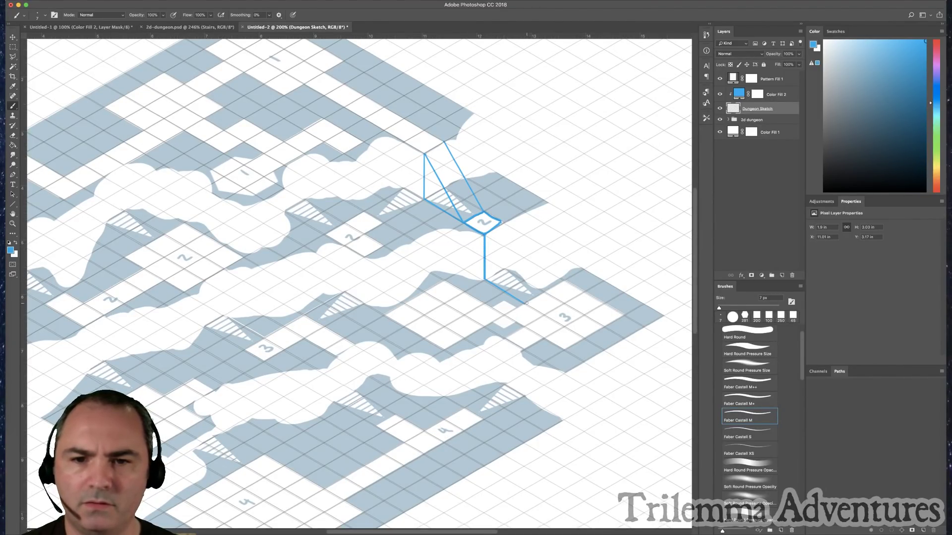
left_click(484, 234, "shift")
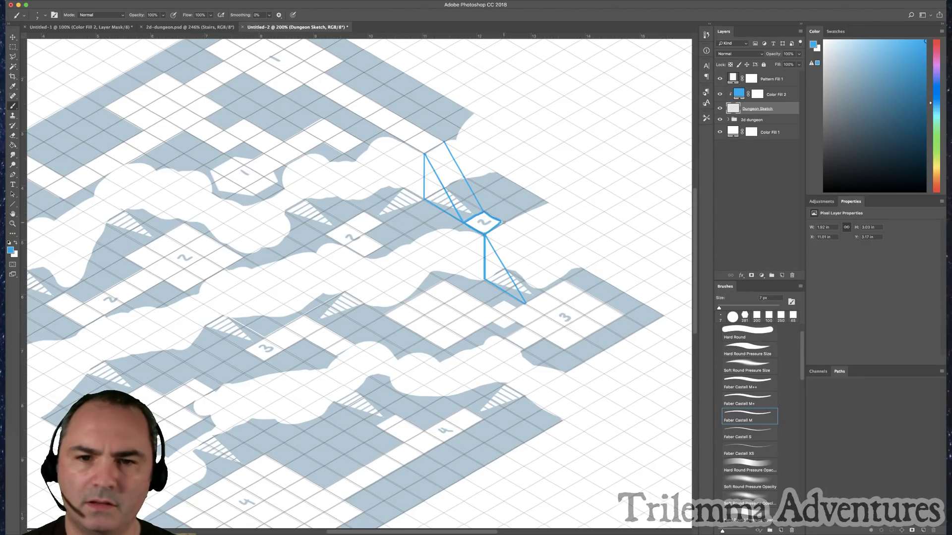
left_click(544, 291, "shift")
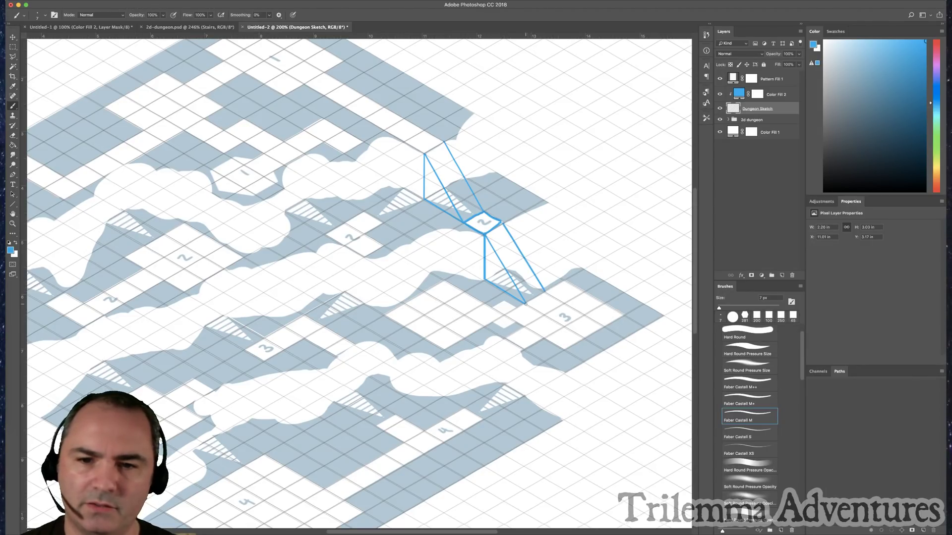
left_click(525, 304, "shift")
- Draw the oppositely sloping stairs from level 1's end corner to the middle level 2 room, with both side edges and the foot line
scroll(489, 246, "up", 3)
scroll(489, 245, "left", 5)
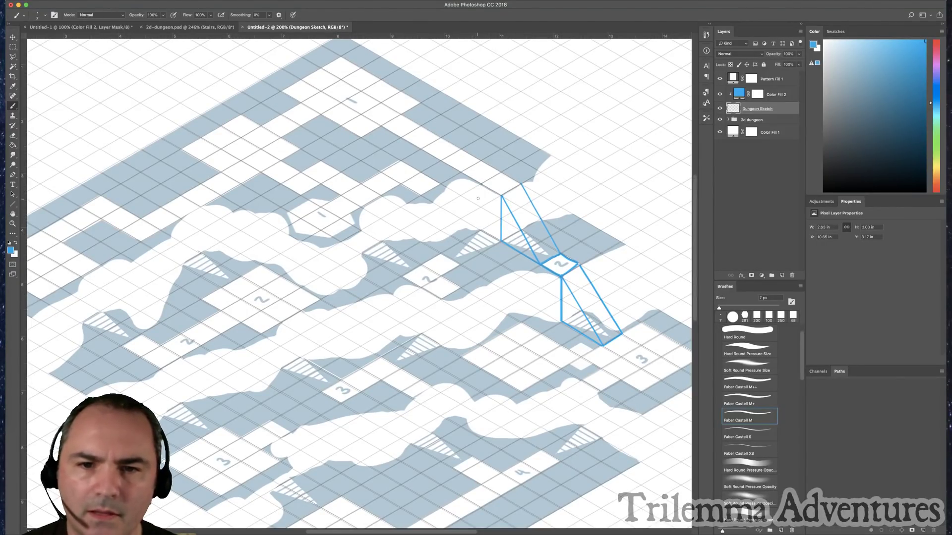
left_click(443, 254)
left_click(481, 185, "shift")
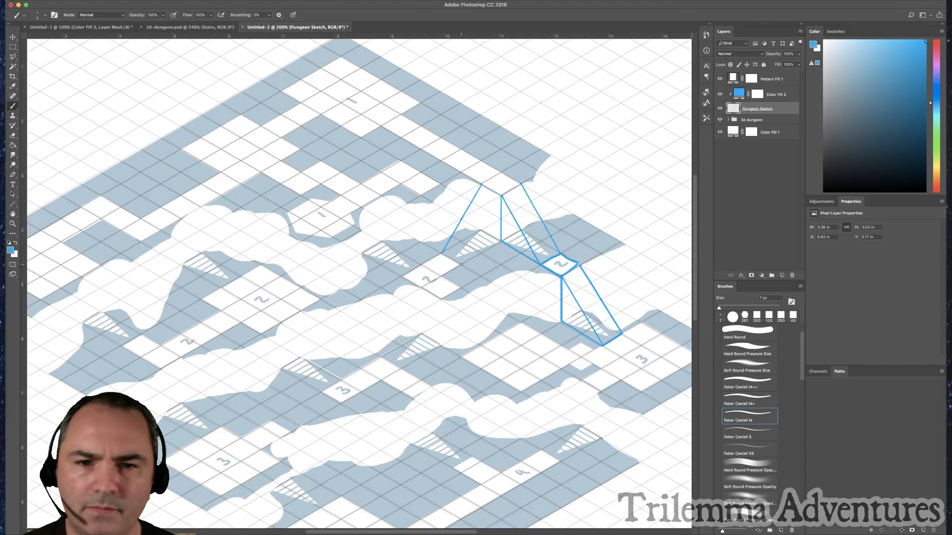
left_click_drag(461, 265, 443, 254)
left_click_drag(500, 199, 461, 265)
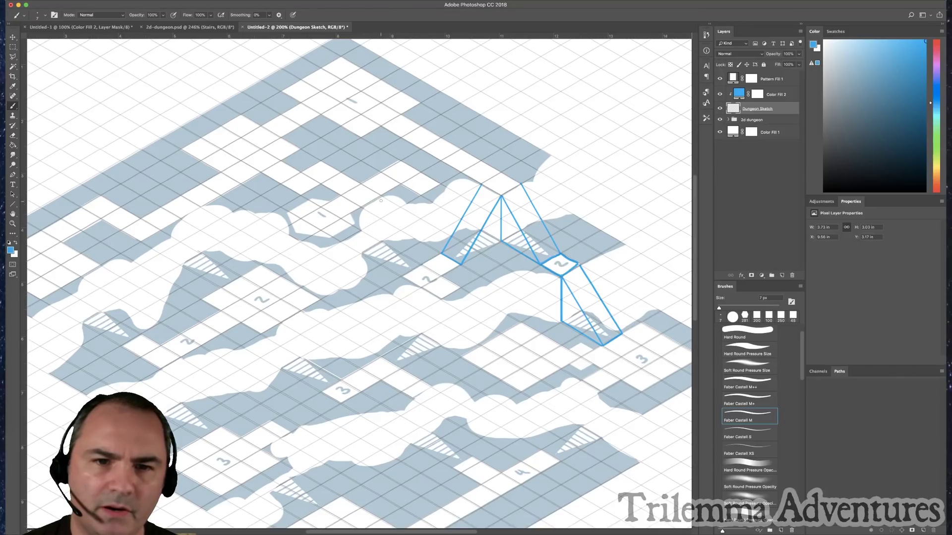
- Draw the side edges of the three remaining staircases descending from level 1 to level 2
left_click_drag(382, 198, 422, 265)
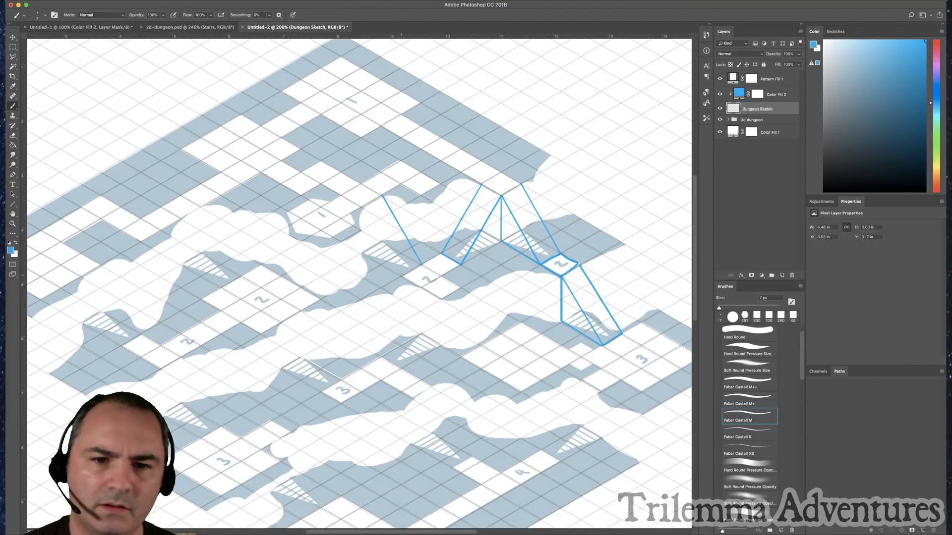
mouse_move(362, 209)
left_mouse_down()
mouse_move(401, 276)
mouse_move(502, 207)
left_mouse_up()
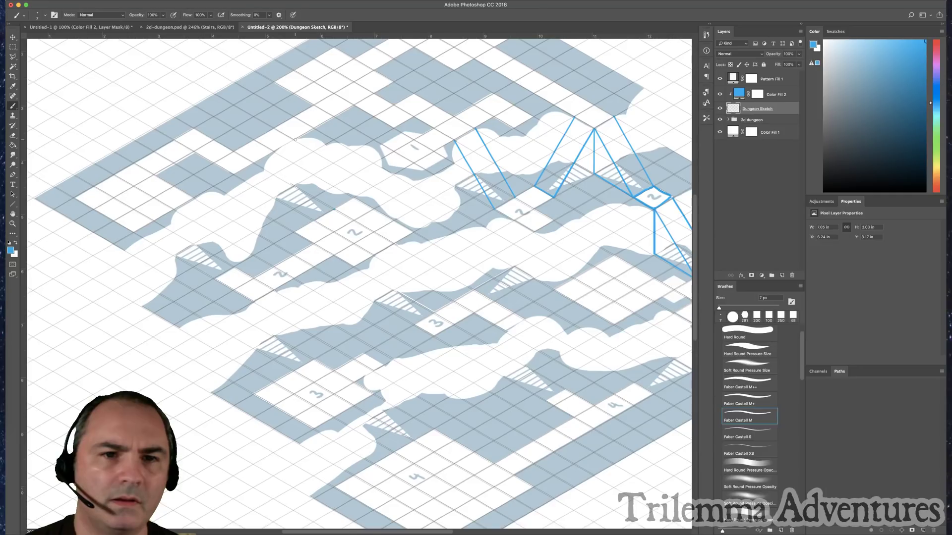
mouse_move(295, 141)
left_mouse_down()
mouse_move(335, 208)
mouse_move(273, 151)
left_mouse_up()
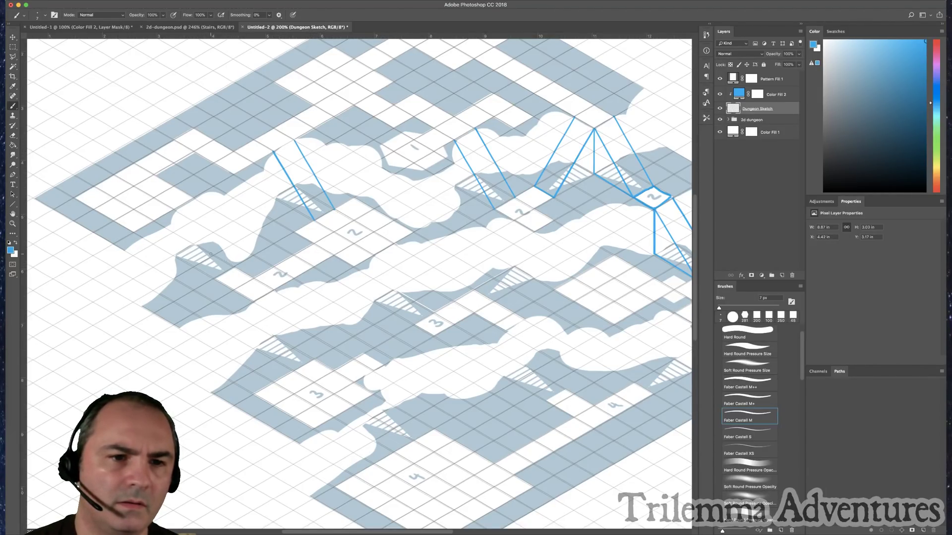
left_click_drag(195, 200, 235, 266)
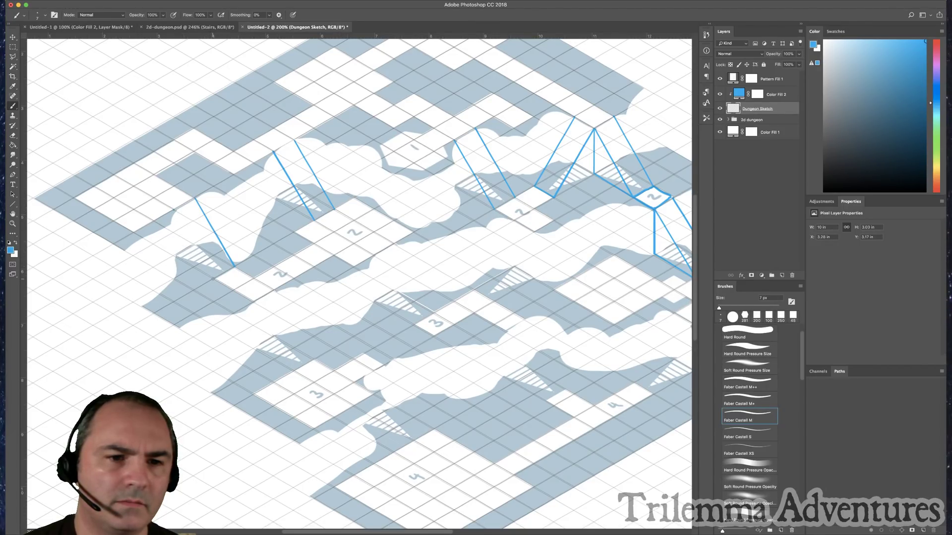
- Draw paired side edges for the two staircases descending from level 2 to the small middle room and the large room on level 3
scroll(347, 264, "down", 2)
scroll(346, 263, "right", 2)
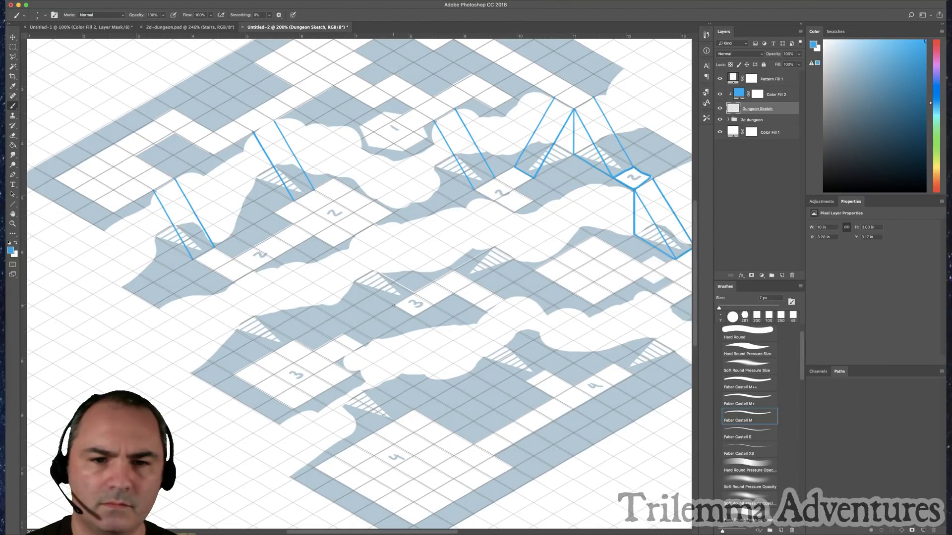
left_click(394, 306, "shift")
left_click_drag(375, 224, 413, 293)
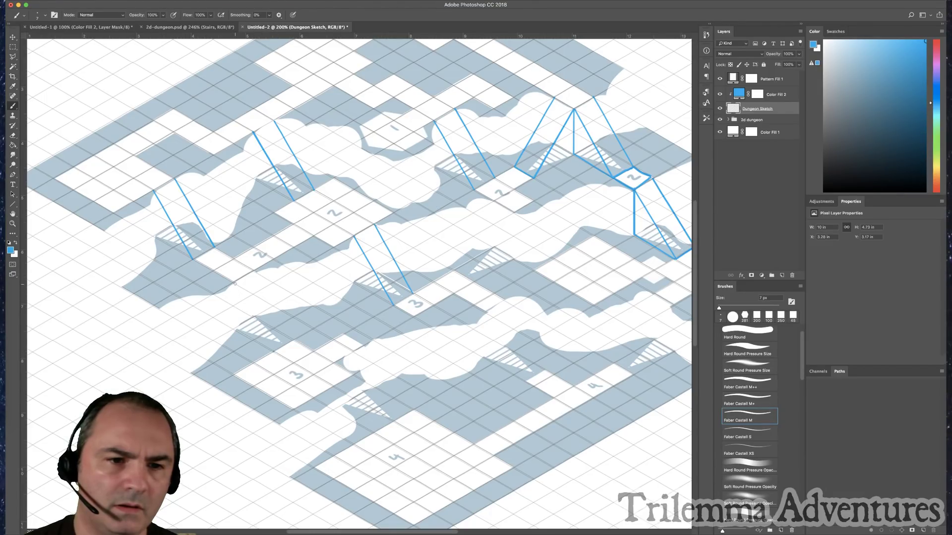
left_click_drag(235, 284, 274, 351)
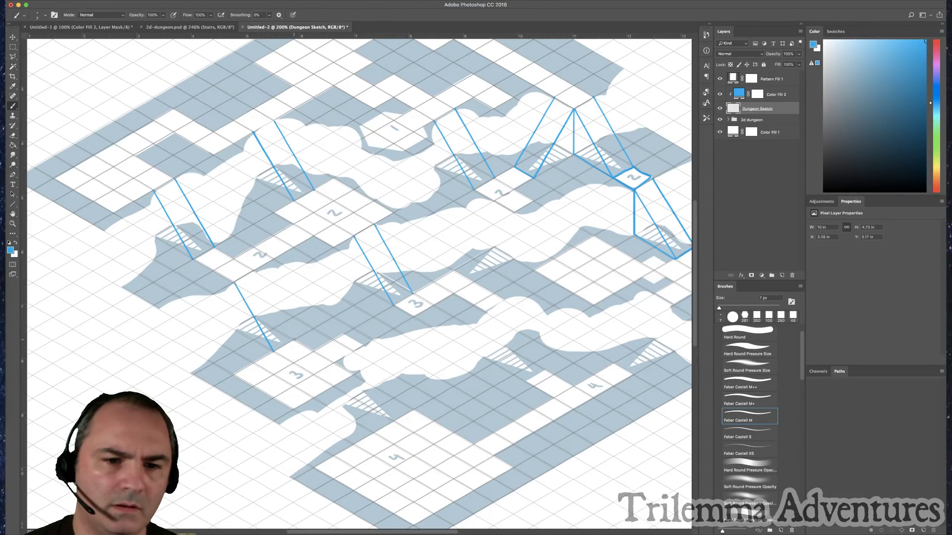
left_click(294, 340, "shift")
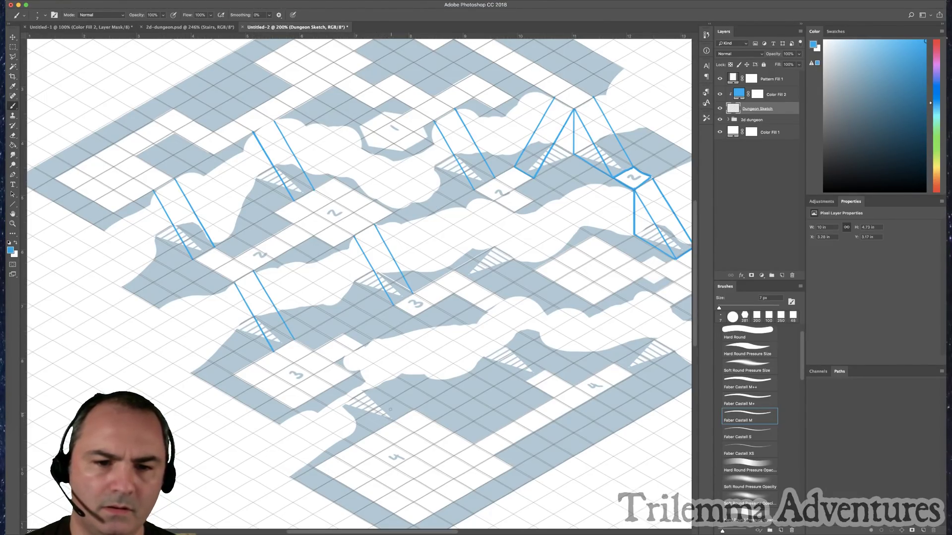
- Draw both side edges of the stairs descending from the middle level 3 corridor's end to the short branch of the level 4 corridor
scroll(390, 409, "down", 5)
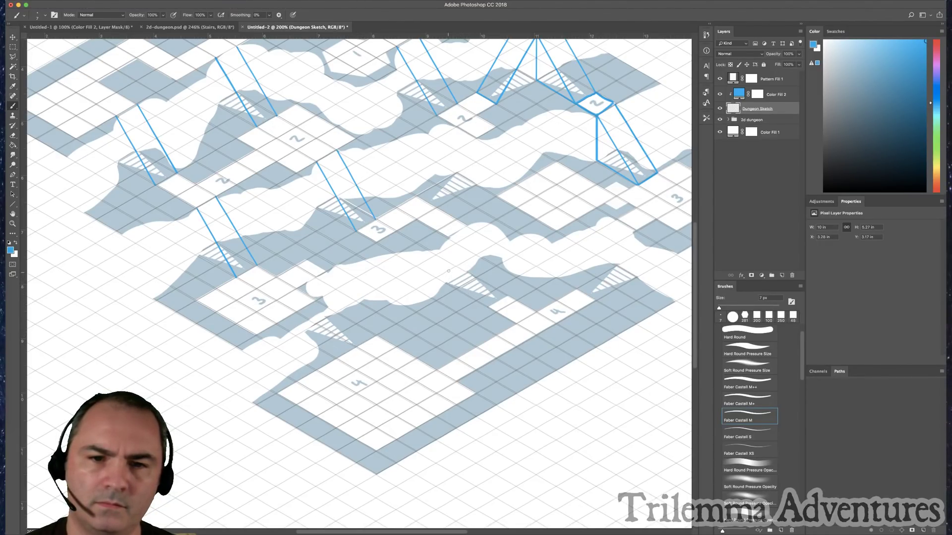
left_click(450, 239)
left_click(488, 306, "shift")
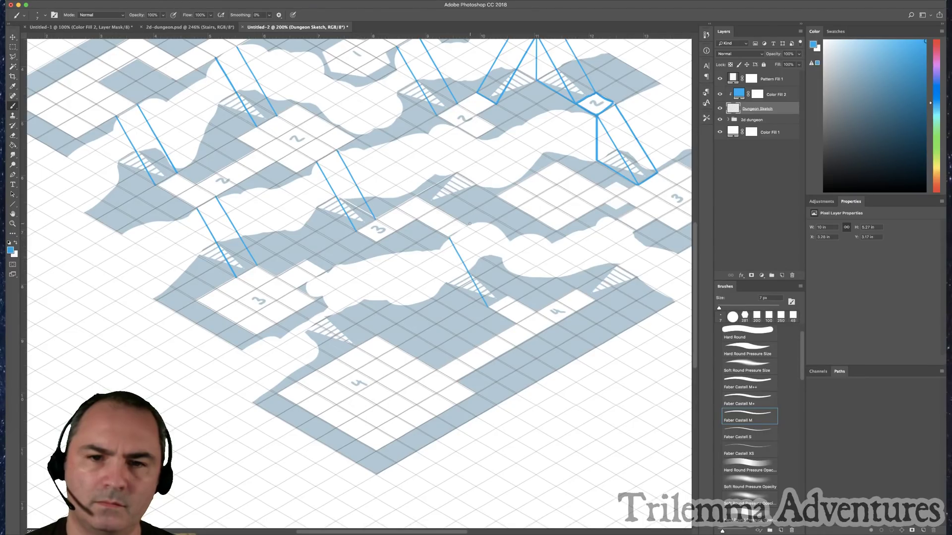
left_click(506, 296, "shift")
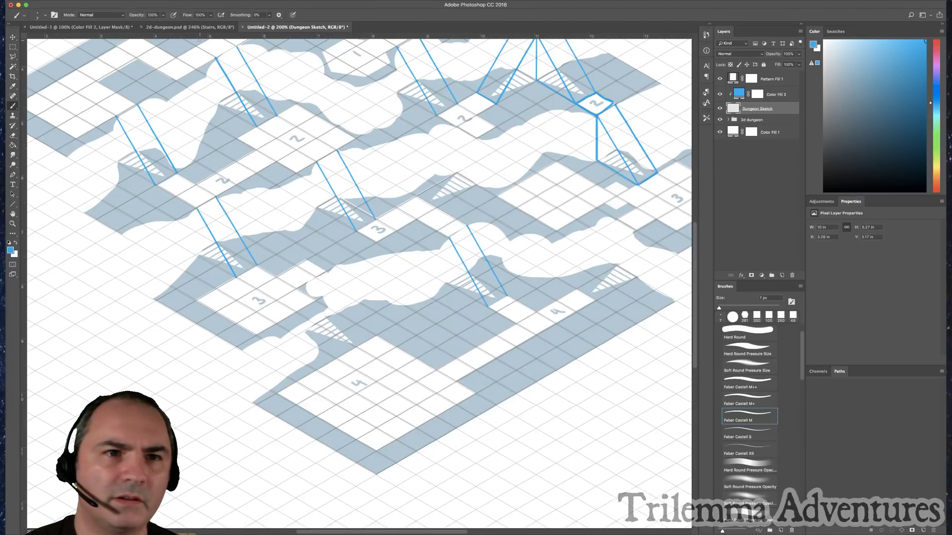
- Check the 2D dungeon map, and draw both side edges of the stairs from the large level 3 room to the large level 4 room
left_click(201, 27)
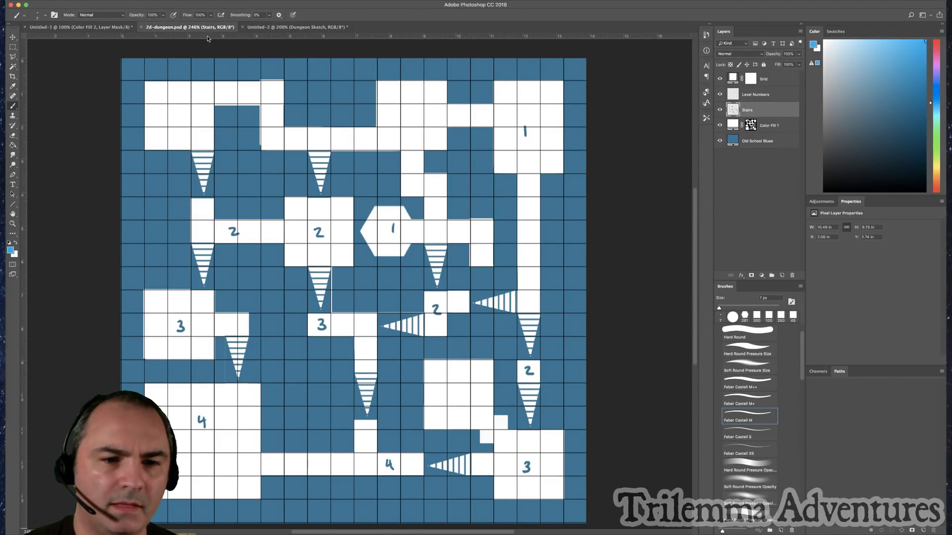
left_click(270, 28)
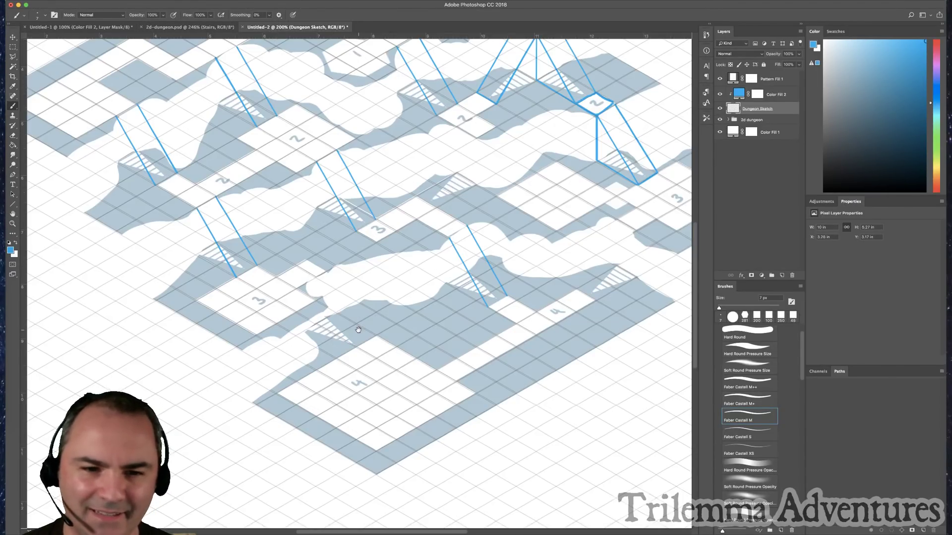
left_click_drag(359, 330, 360, 328)
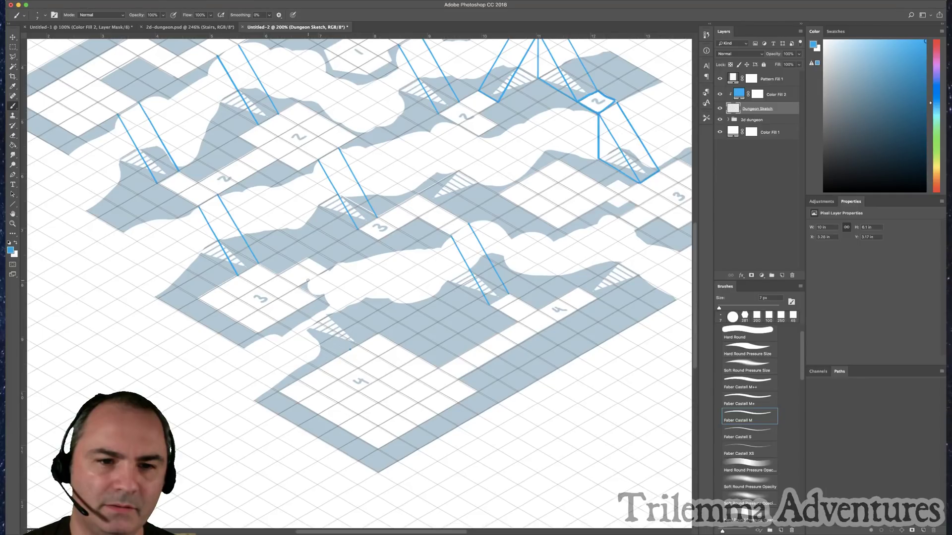
left_click(308, 281, "shift")
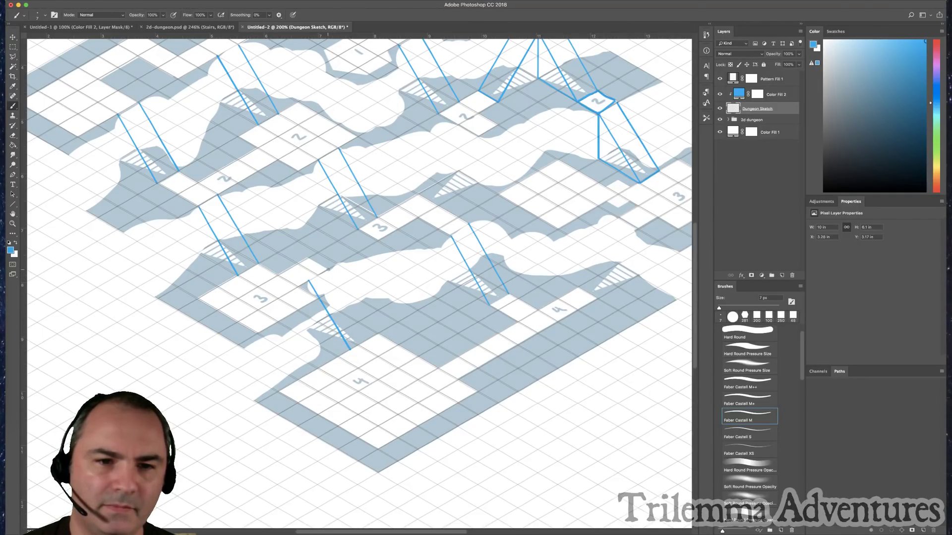
left_click(368, 340)
left_click(328, 270, "shift")
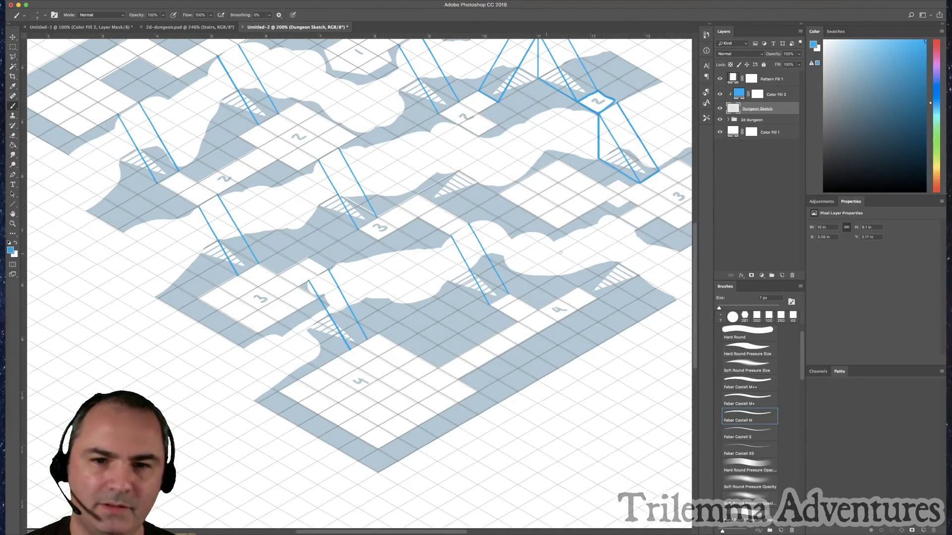
- Draw both side edges of the oppositely sloping stairs from the outer level 3 room down to the end of the level 4 corridor
scroll(560, 253, "right", 6)
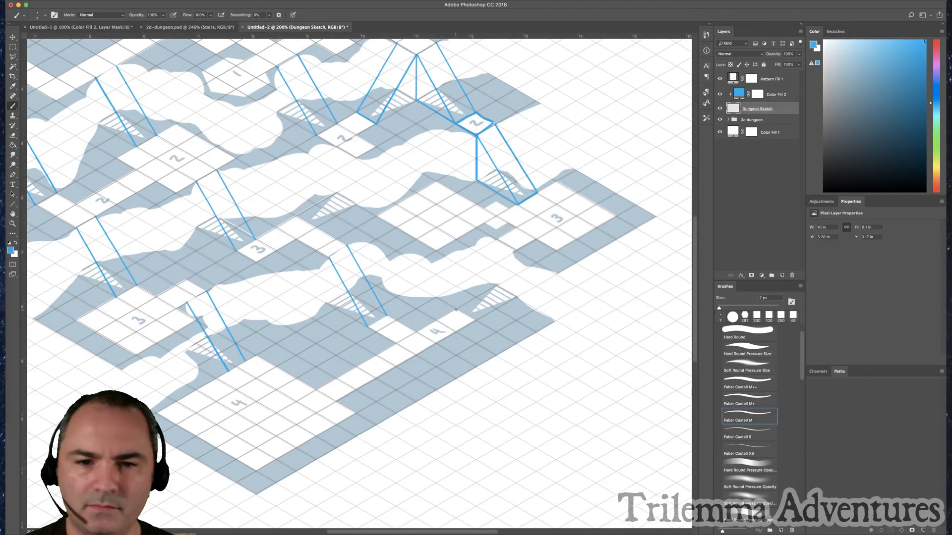
left_click(496, 240)
left_click(457, 310, "shift")
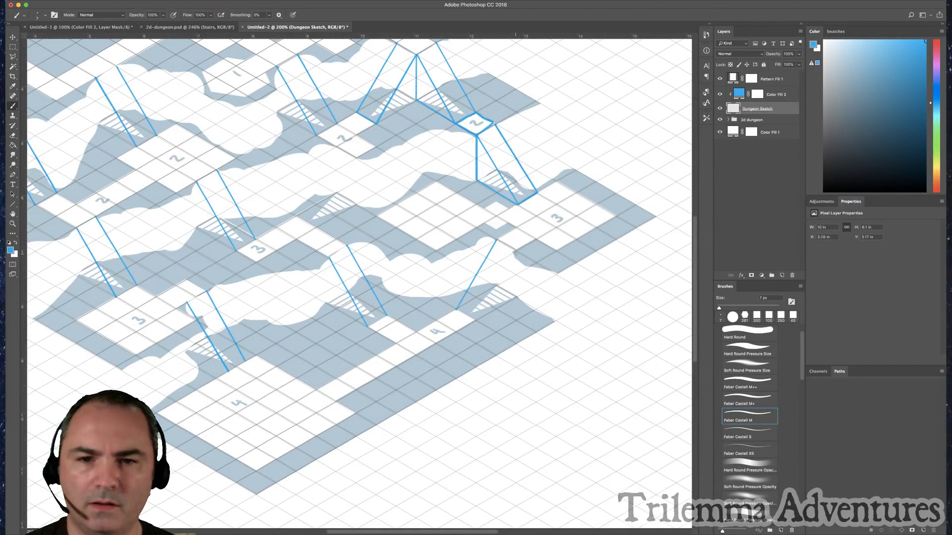
left_click(475, 322)
left_click(516, 252, "shift")
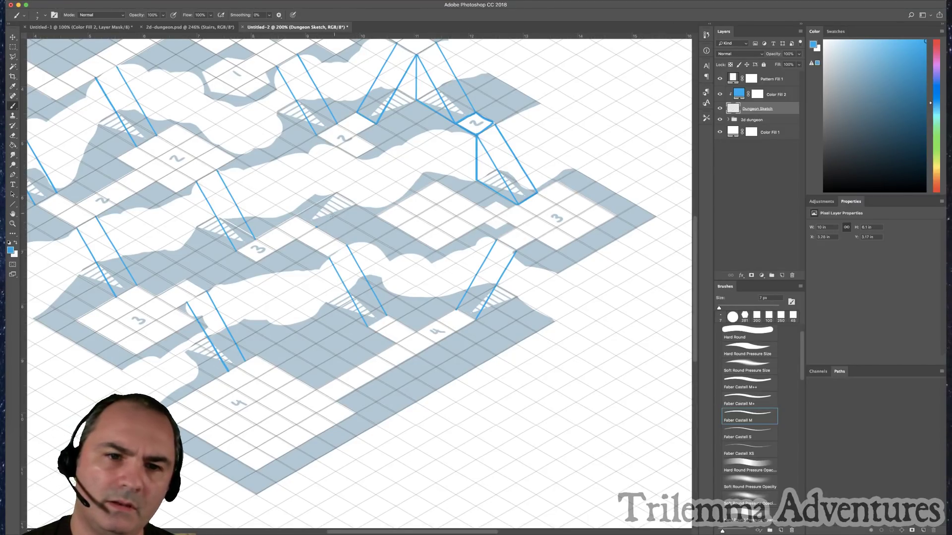
- Draw both side edges of the oppositely sloping stairs from the middle level 2 room down to the middle level 3 corridor
left_click(356, 159)
left_click(317, 226, "shift")
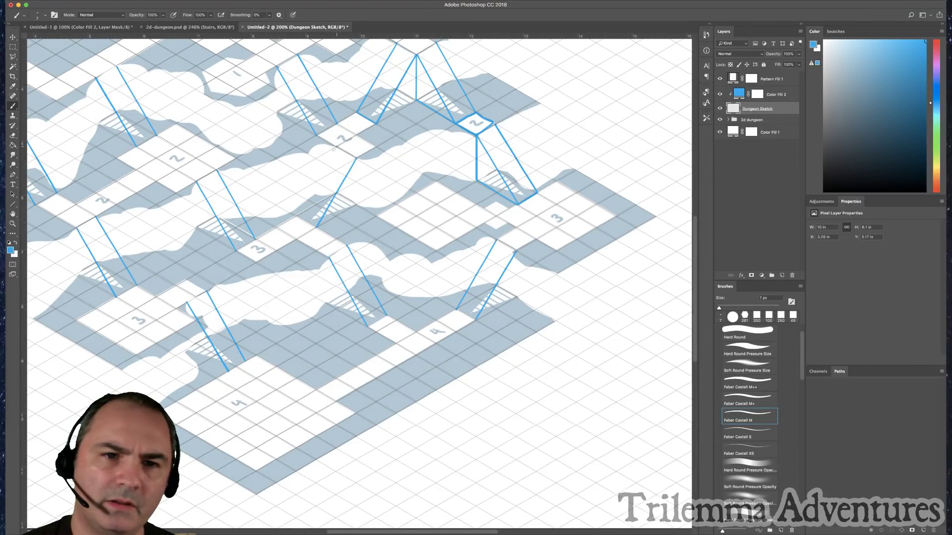
left_click(297, 215)
left_click(337, 148, "shift")
- Review the staircases across the whole isometric map and compare them with the 2D dungeon map
key("super+minus")
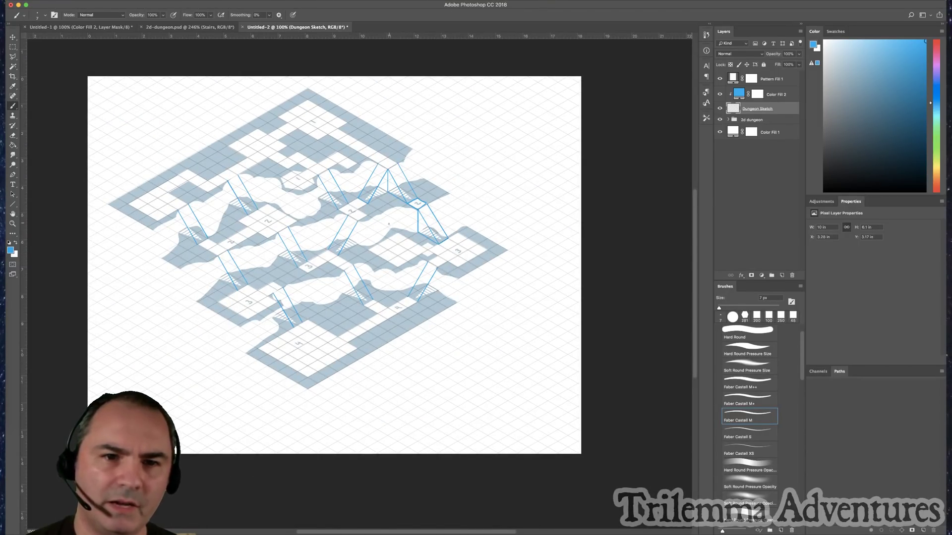
left_click_drag(428, 226, 485, 225)
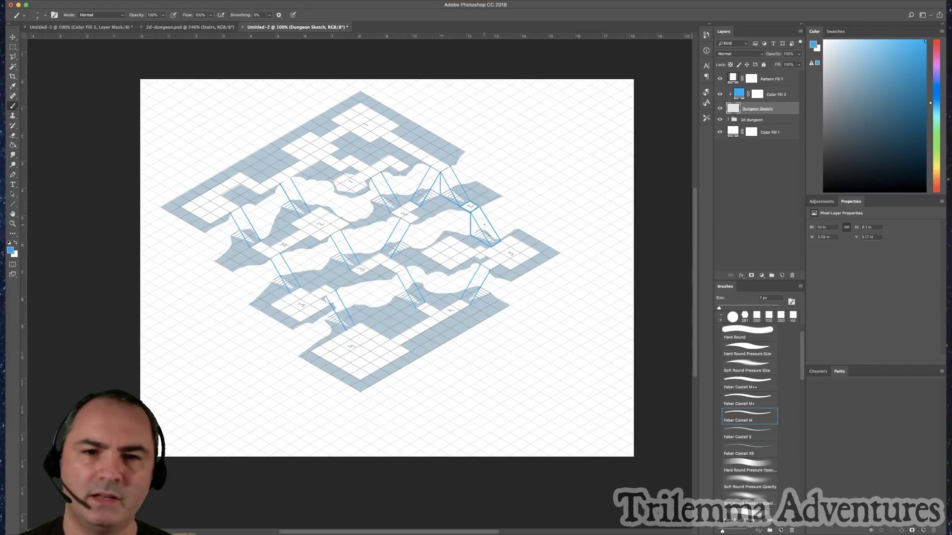
key("super+plus")
key("super+minus")
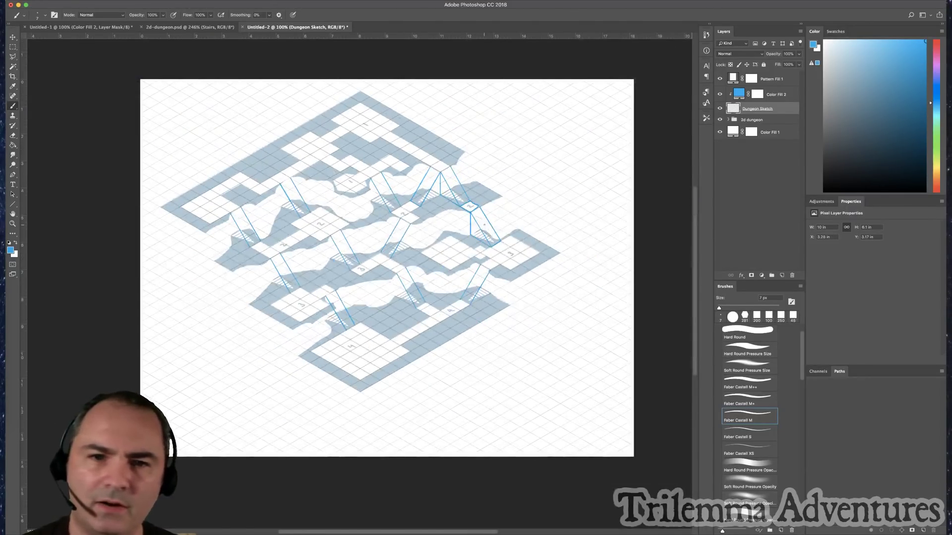
scroll(504, 220, "up", 3)
scroll(503, 220, "left", 1)
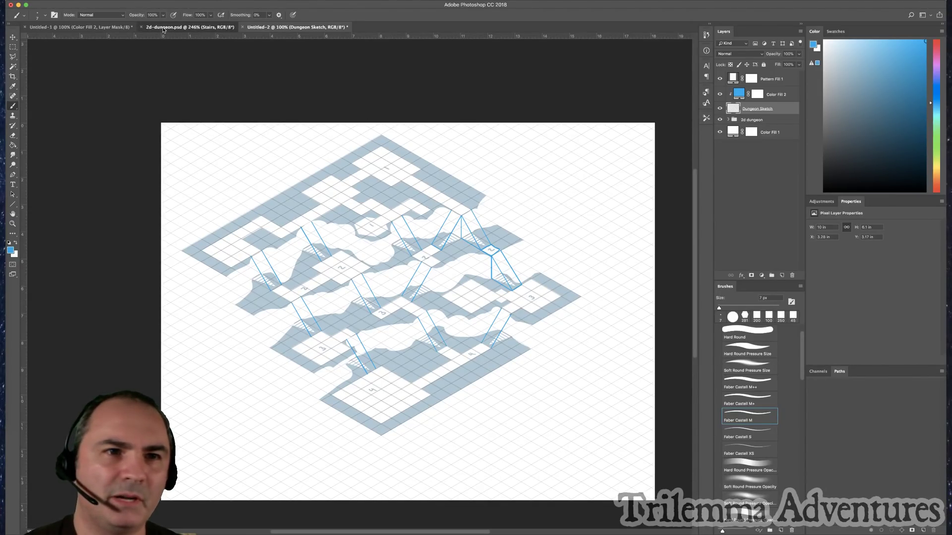
left_click(188, 27)
left_click(283, 27)
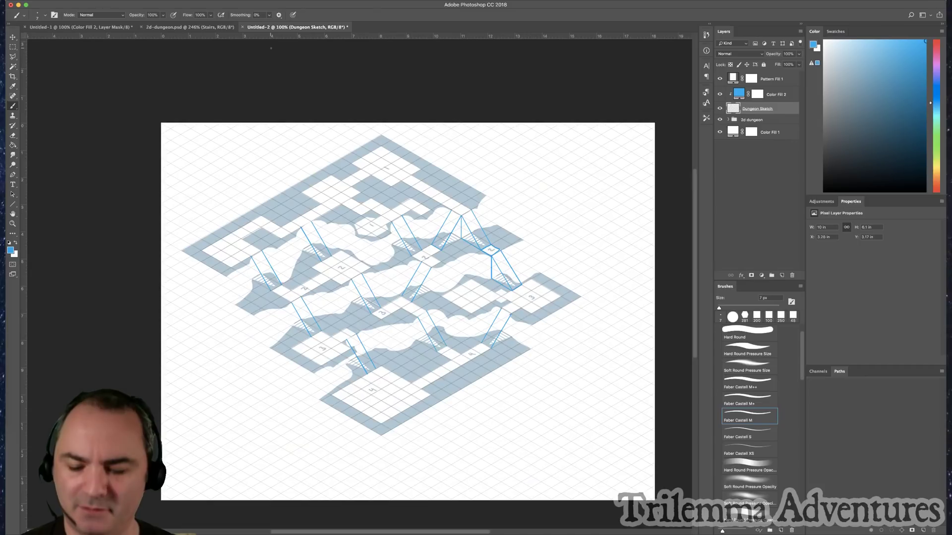